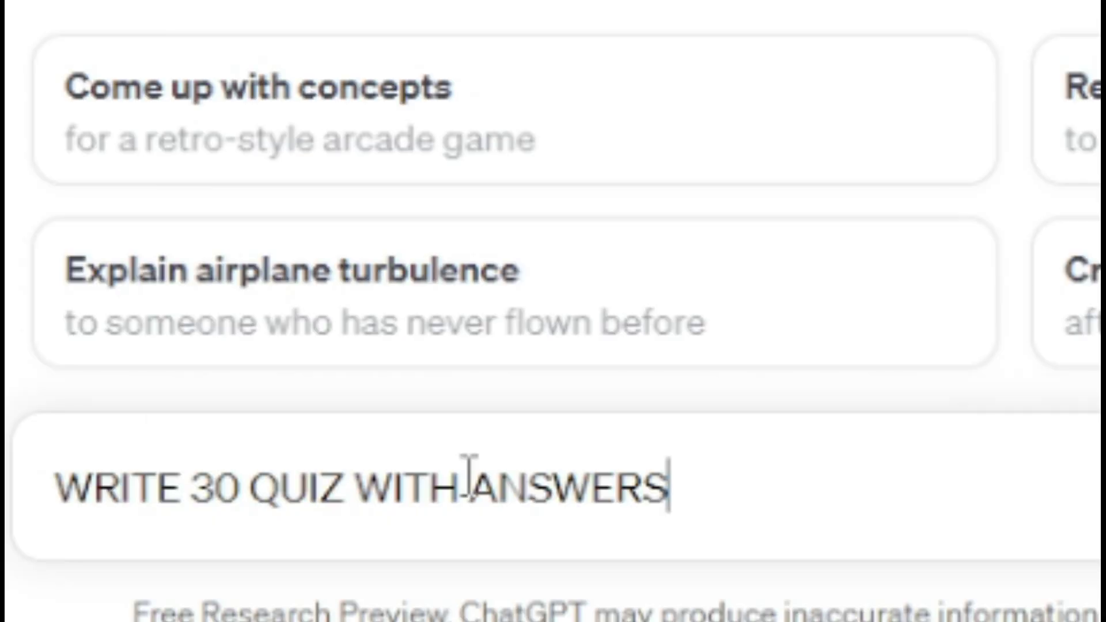
# - Complete and submit the prompt "WRITE 30 QUIZ WITH ANSWERS IN URDU"
pyautogui.write('IN U')
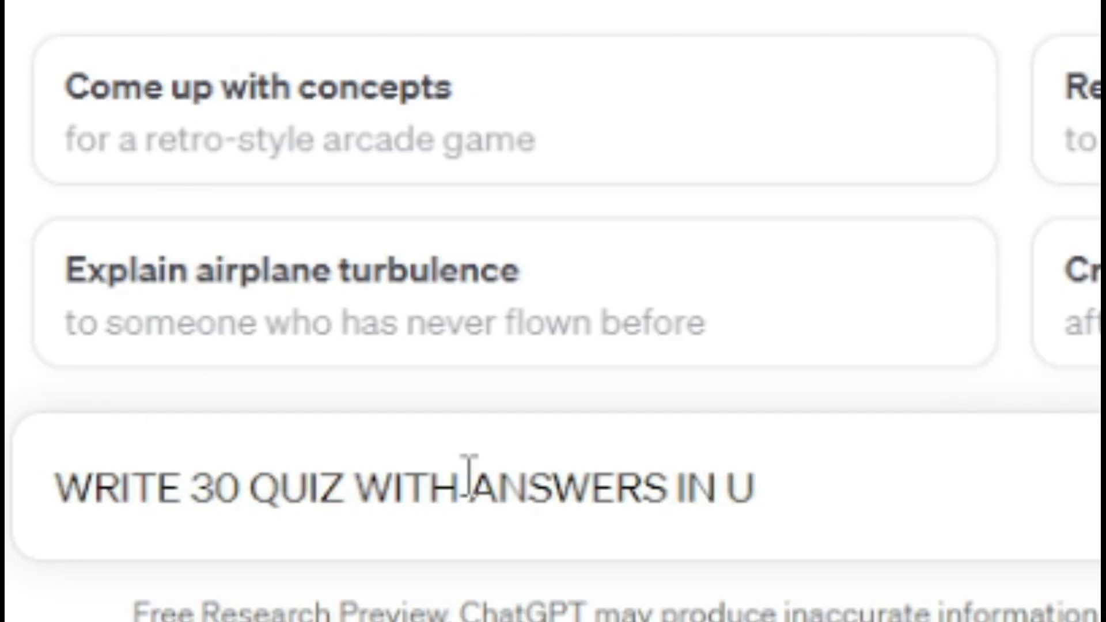
pyautogui.write('RDU')
pyautogui.press('Return')
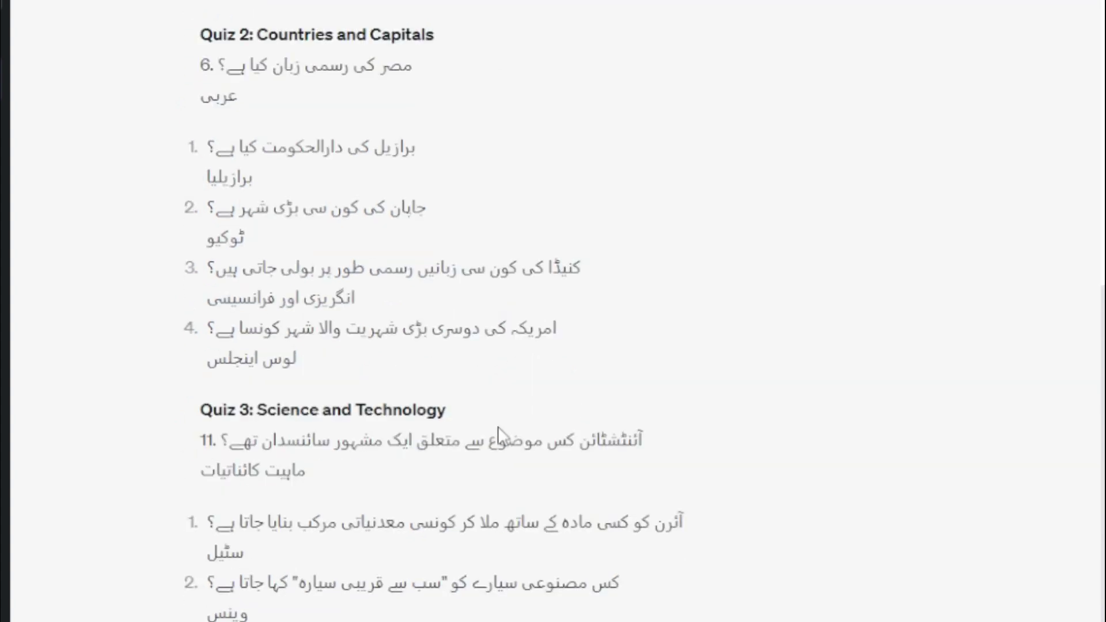
# - Submit the prompt "WRITE 30 AMAZING FACTS IN URDU" in a new chat
pyautogui.write('Z')
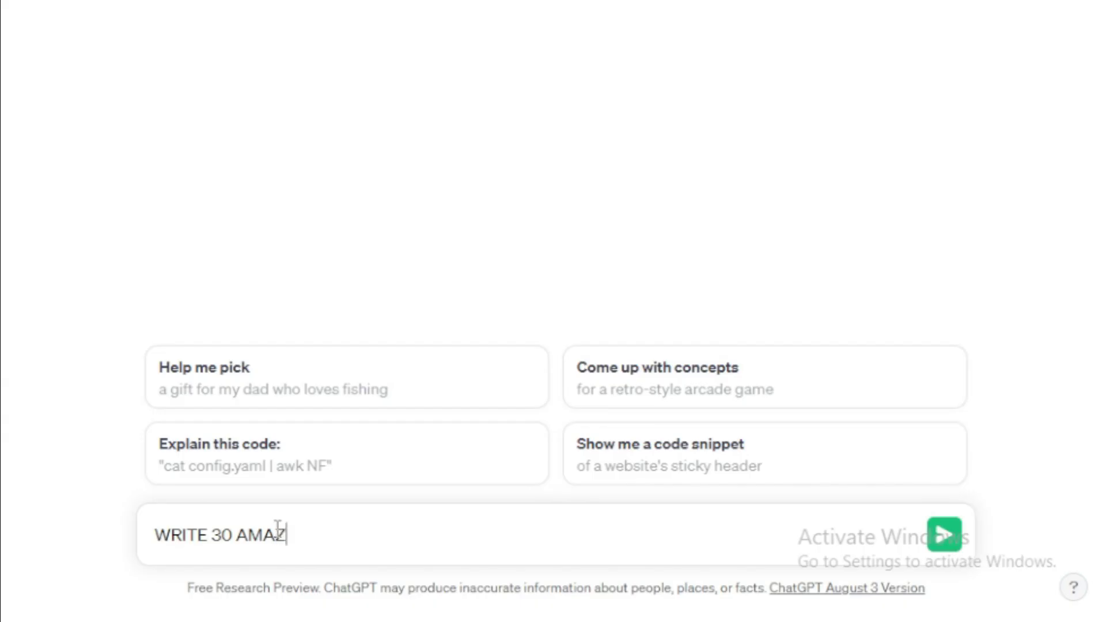
pyautogui.write('ING FACTS')
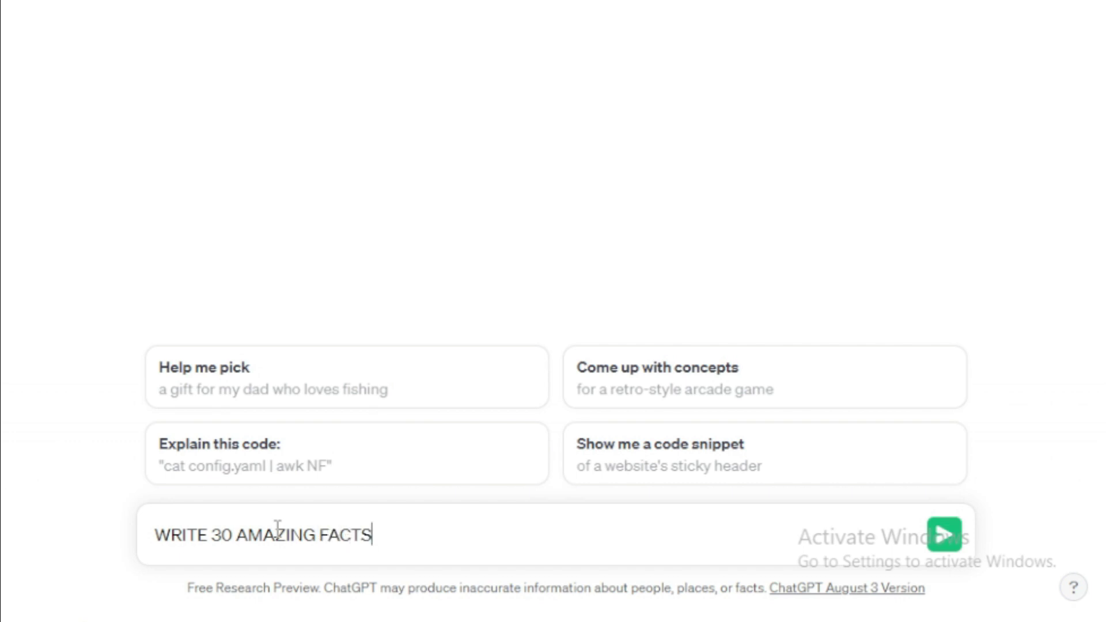
pyautogui.write(' IN URD')
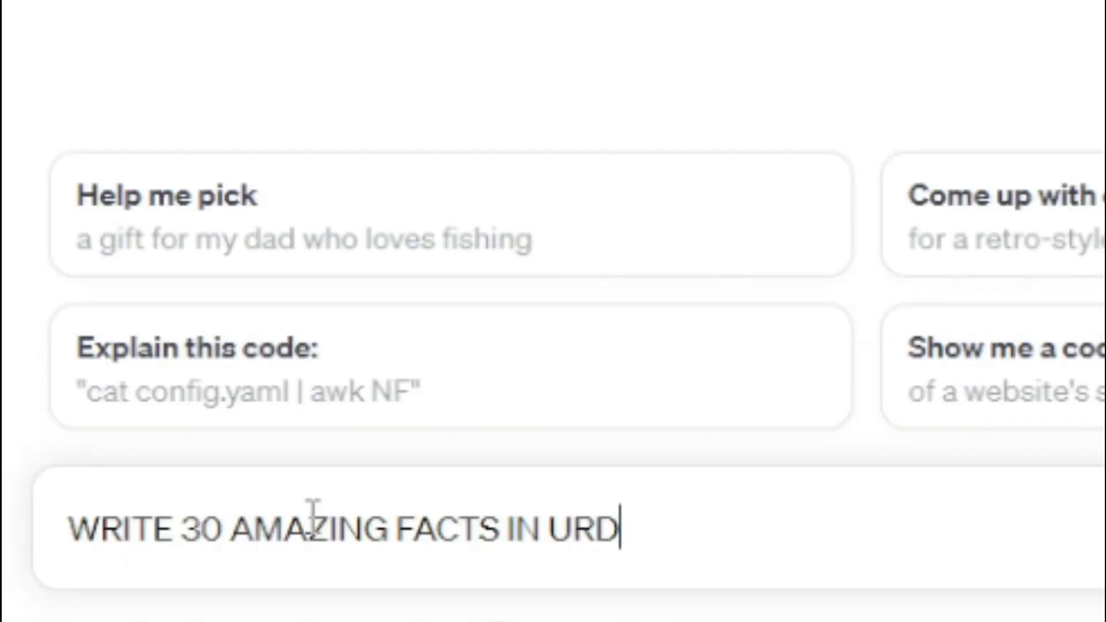
pyautogui.write('U')
pyautogui.press('Return')
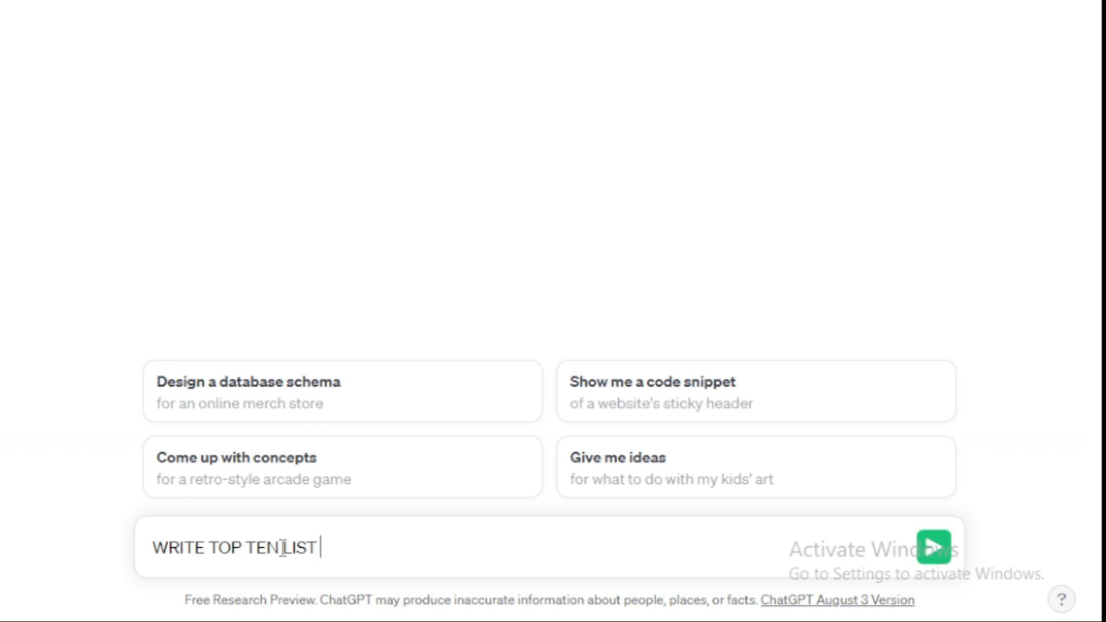
# - Submit the prompt "WRITE TOP TEN LIST OF COUNTRIES WITH FAT PEOLE IN URDU" and highlight part of the answer
pyautogui.write('F')
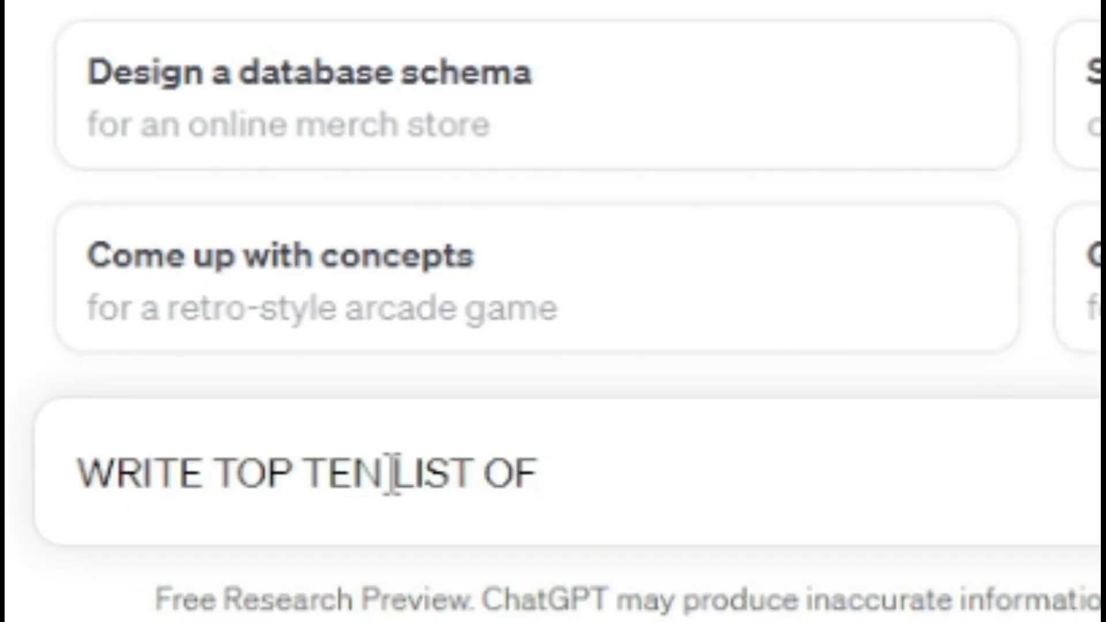
pyautogui.write(' COUNTRIE')
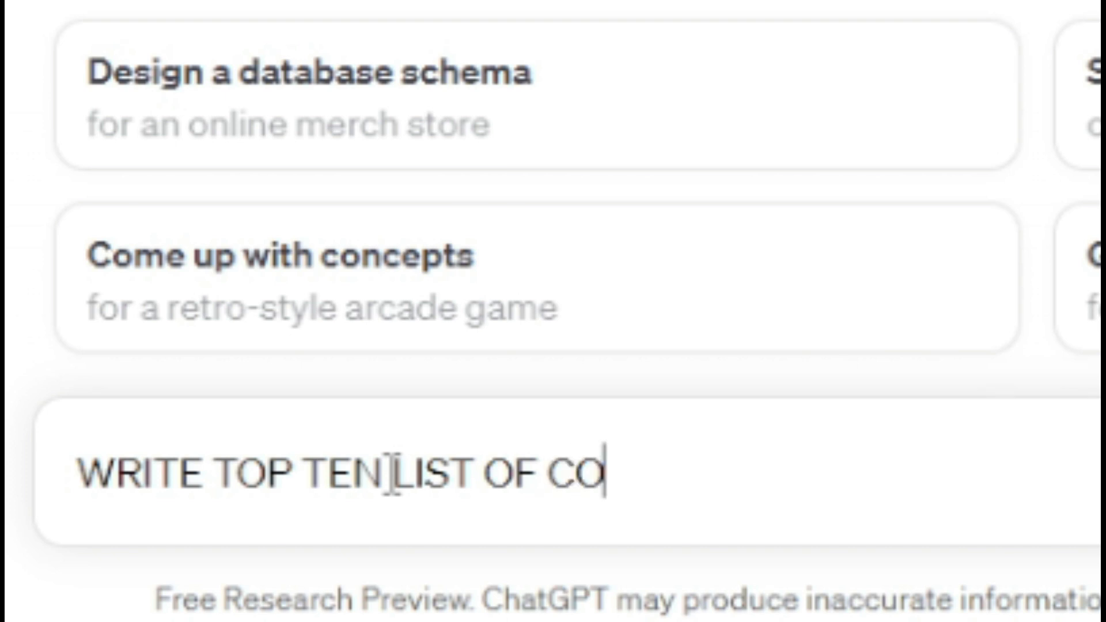
pyautogui.write('S WITH FAT PEOLE IN URDU')
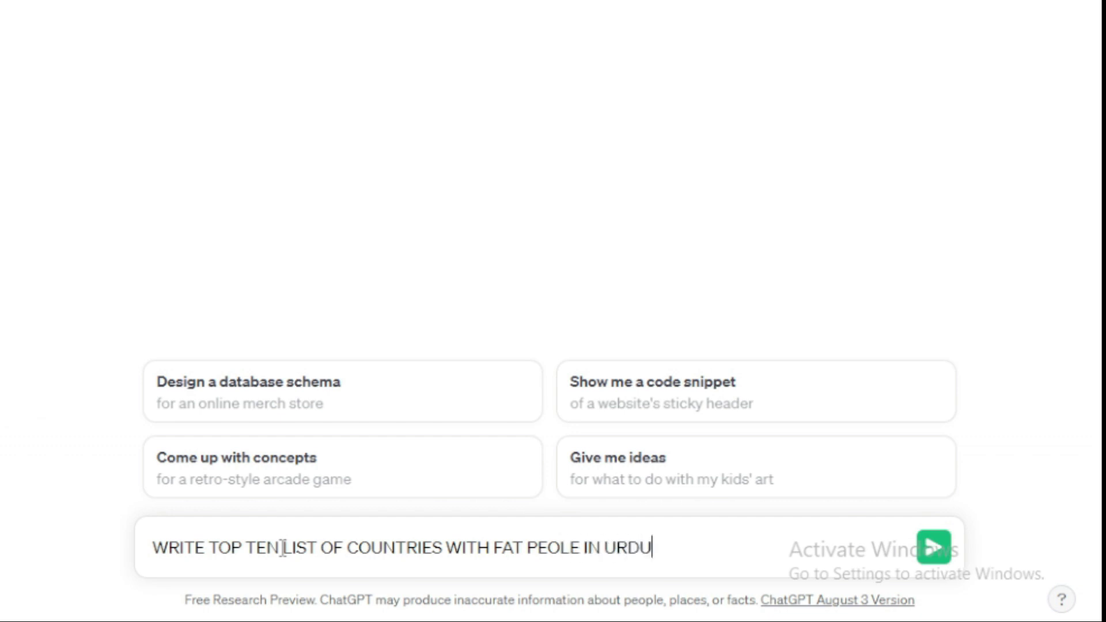
pyautogui.press('Return')
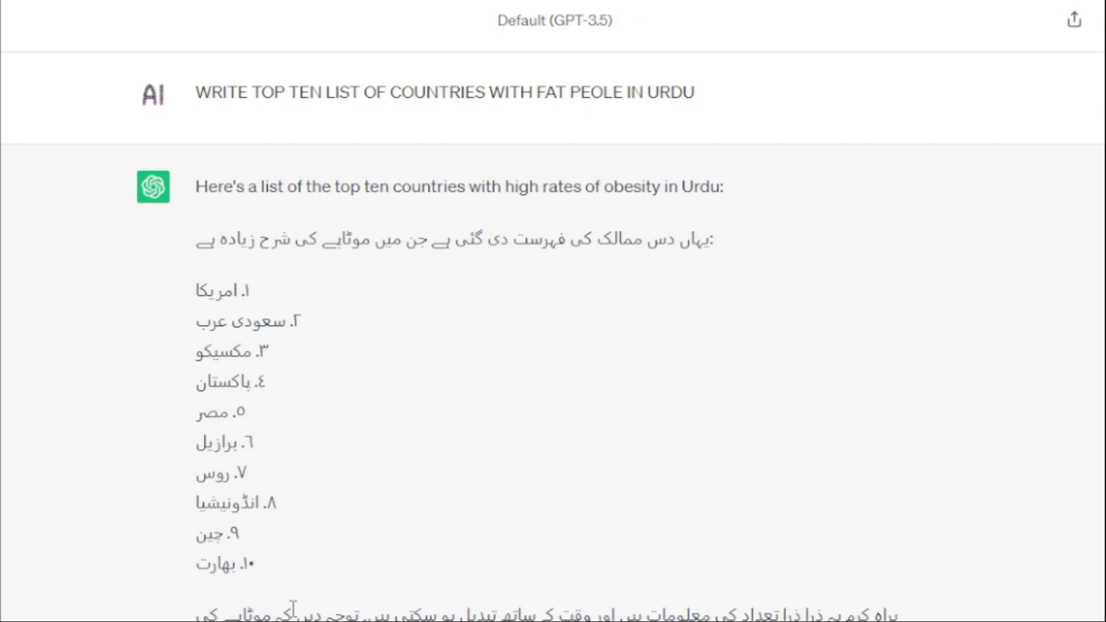
pyautogui.moveTo(184, 605); pyautogui.dragTo(255, 525)
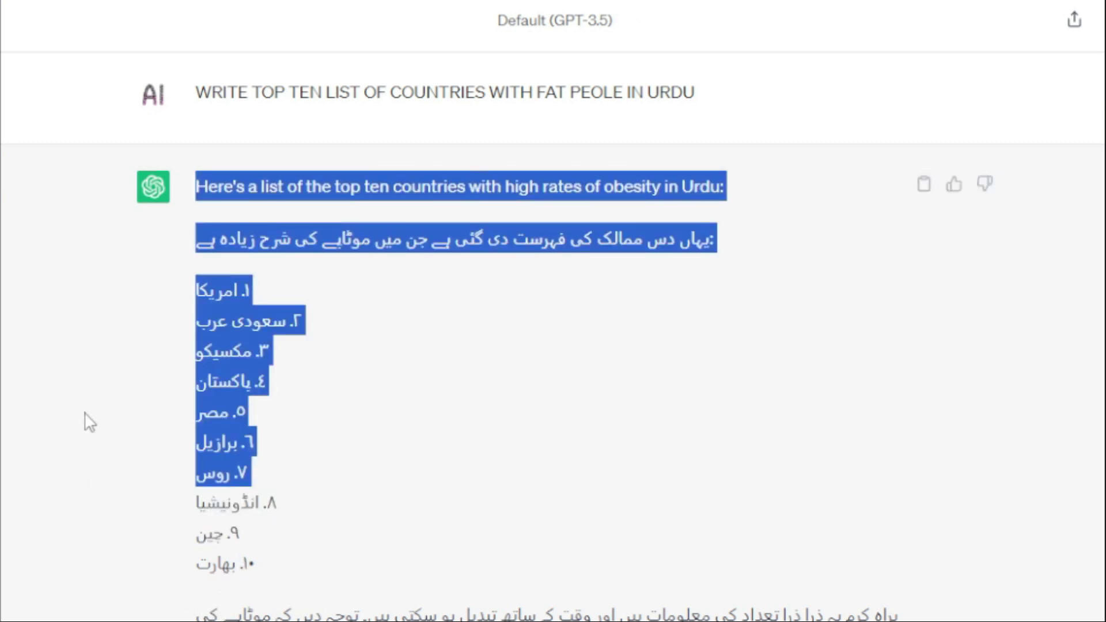
pyautogui.click(437, 382)
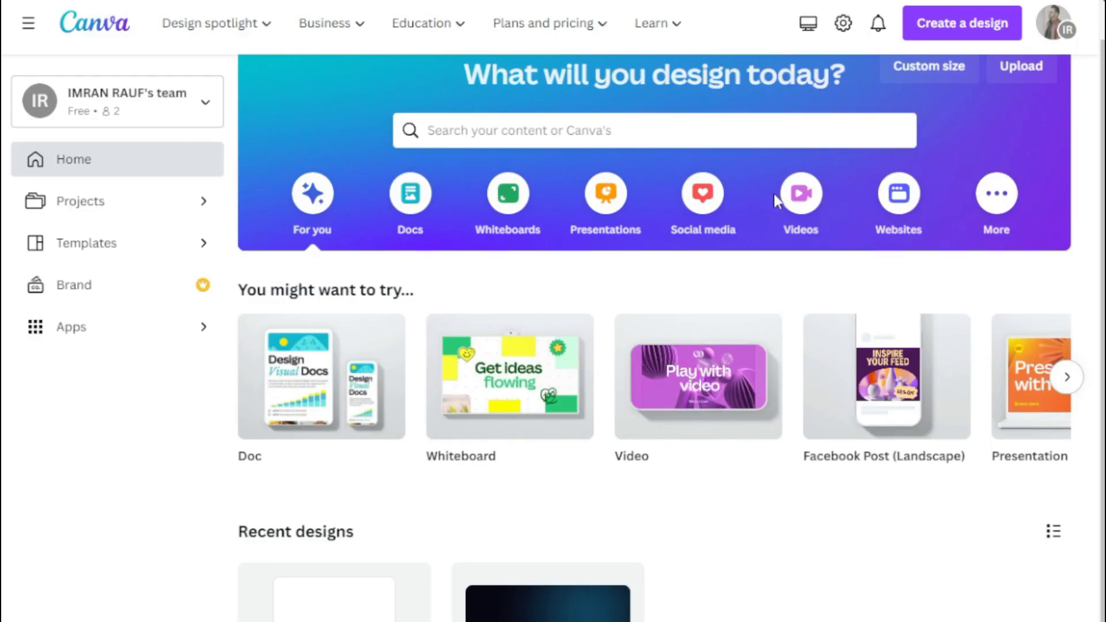
# - Switch to Canva and create a blank 1080 × 1920 px Mobile Video design
pyautogui.click(793, 194)
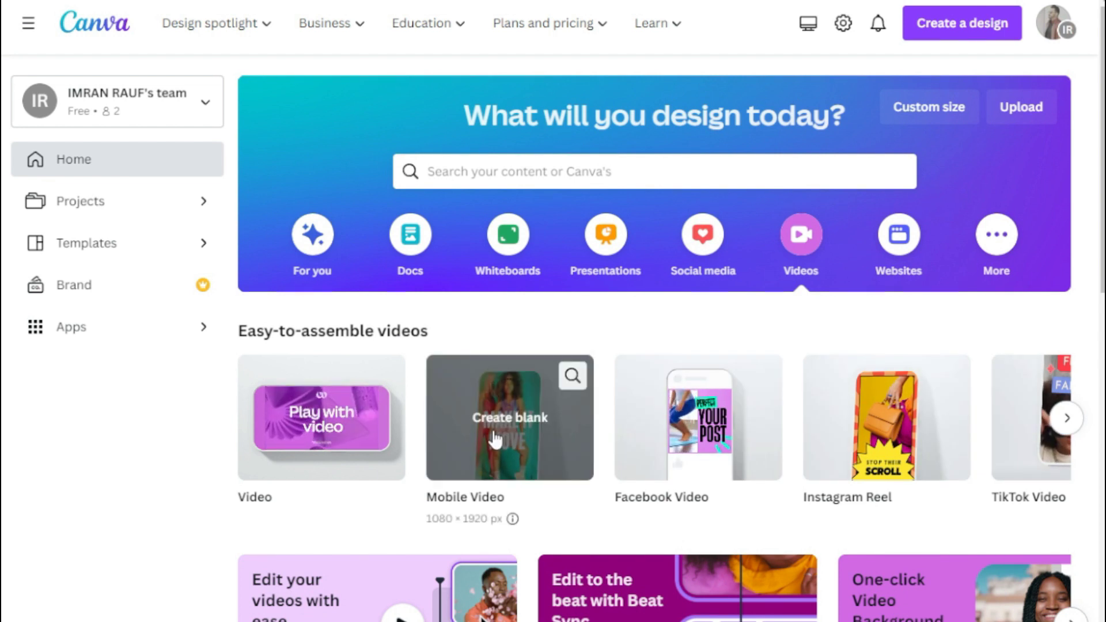
pyautogui.click(495, 439)
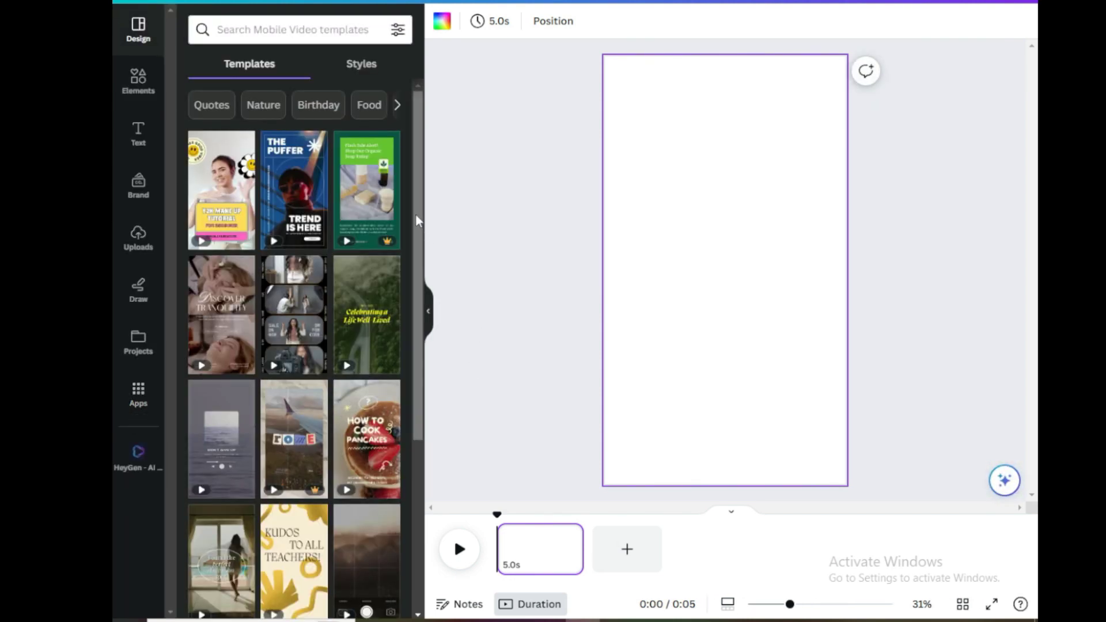
# - Find the yellow fundraising charity reel template and apply only its first page to the blank design
pyautogui.scroll(-3, 405, 351)
pyautogui.scroll(-6, 405, 351)
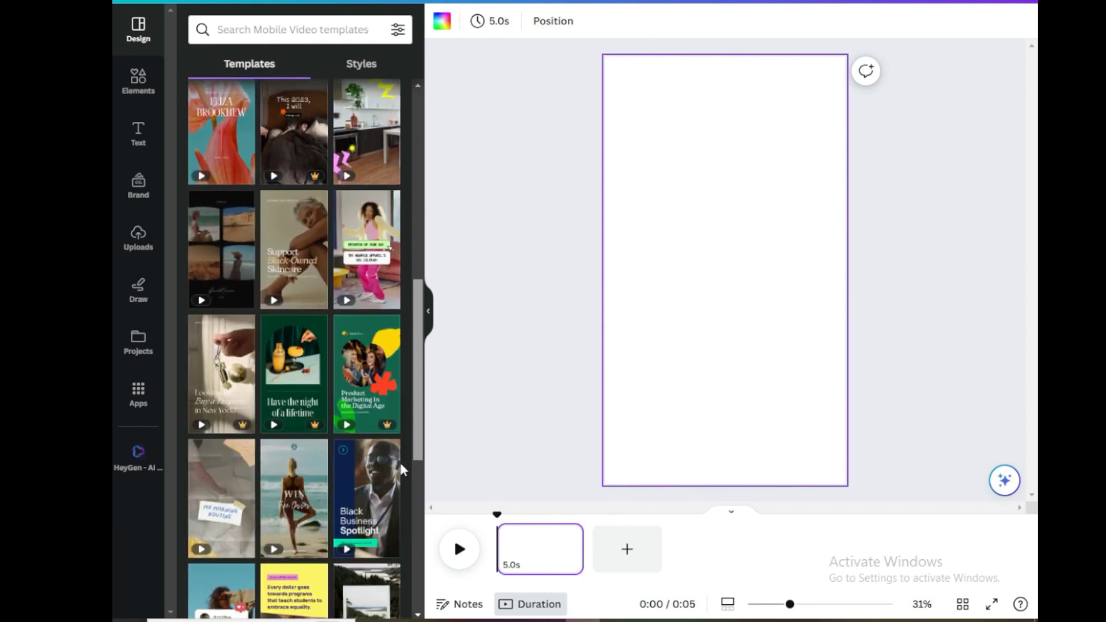
pyautogui.scroll(-4, 401, 469)
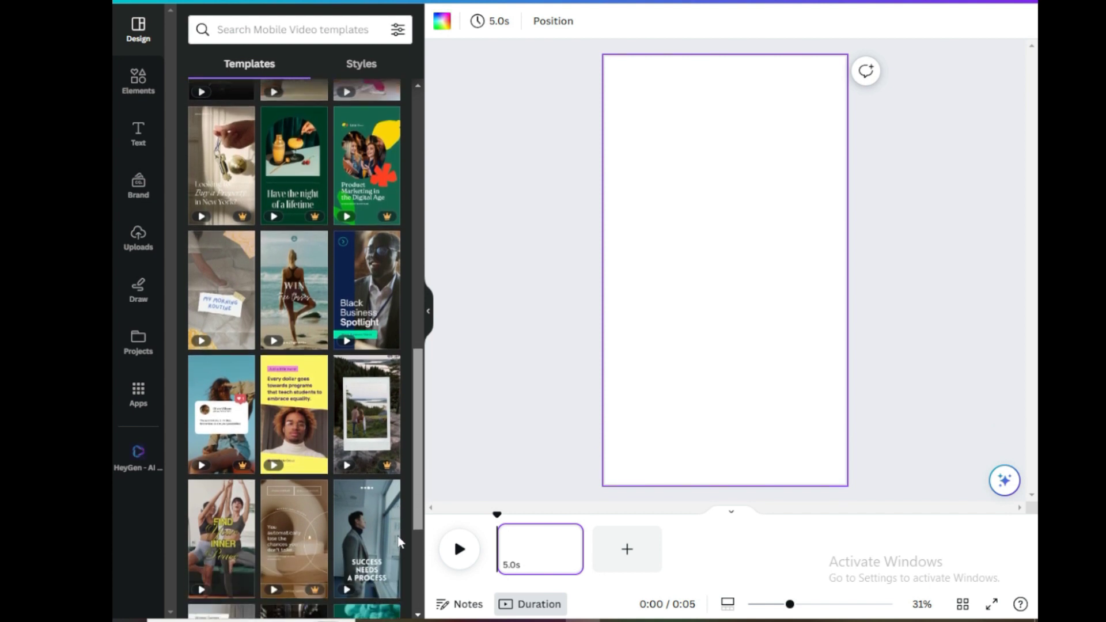
pyautogui.scroll(-1, 401, 541)
pyautogui.click(284, 309)
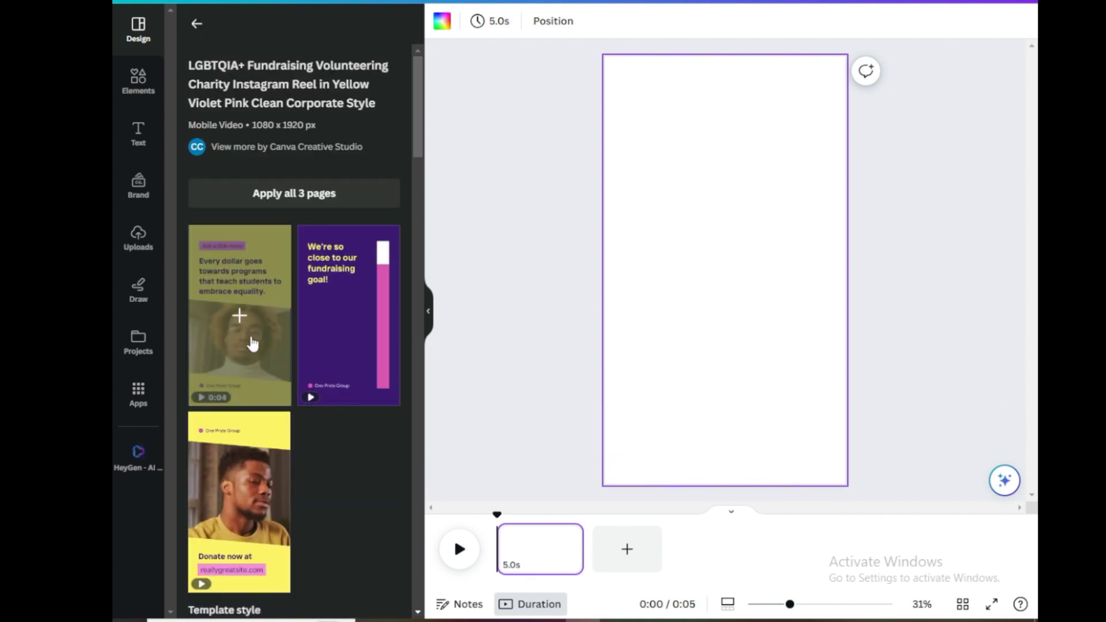
pyautogui.click(240, 316)
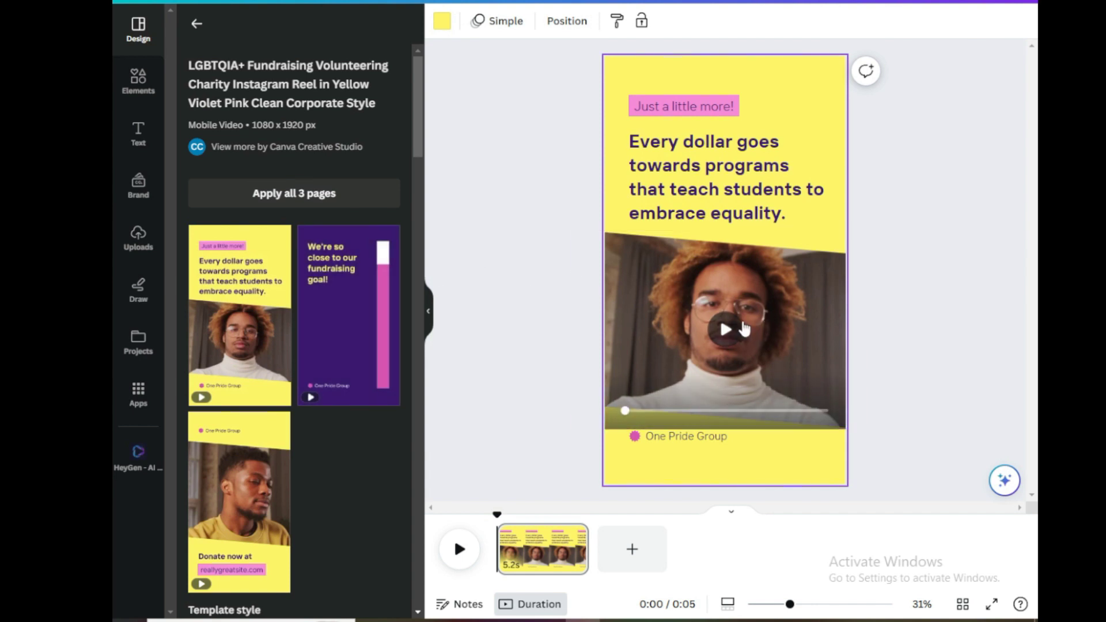
# - Delete the man's video together with its frame and the "One Pride Group" text from the page
pyautogui.click(675, 323)
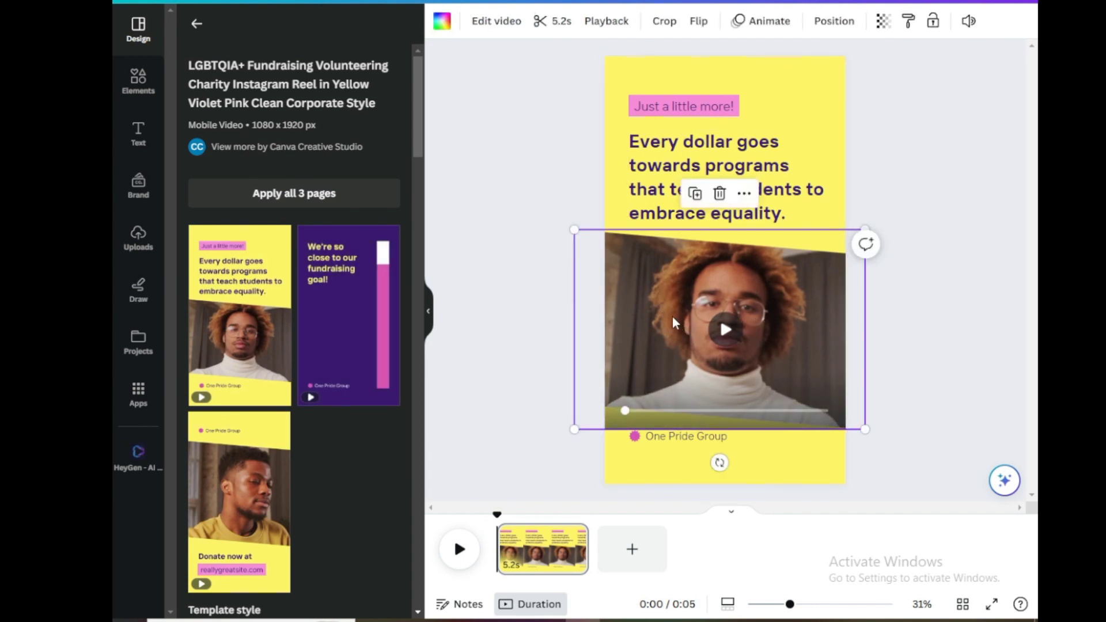
pyautogui.press('Delete')
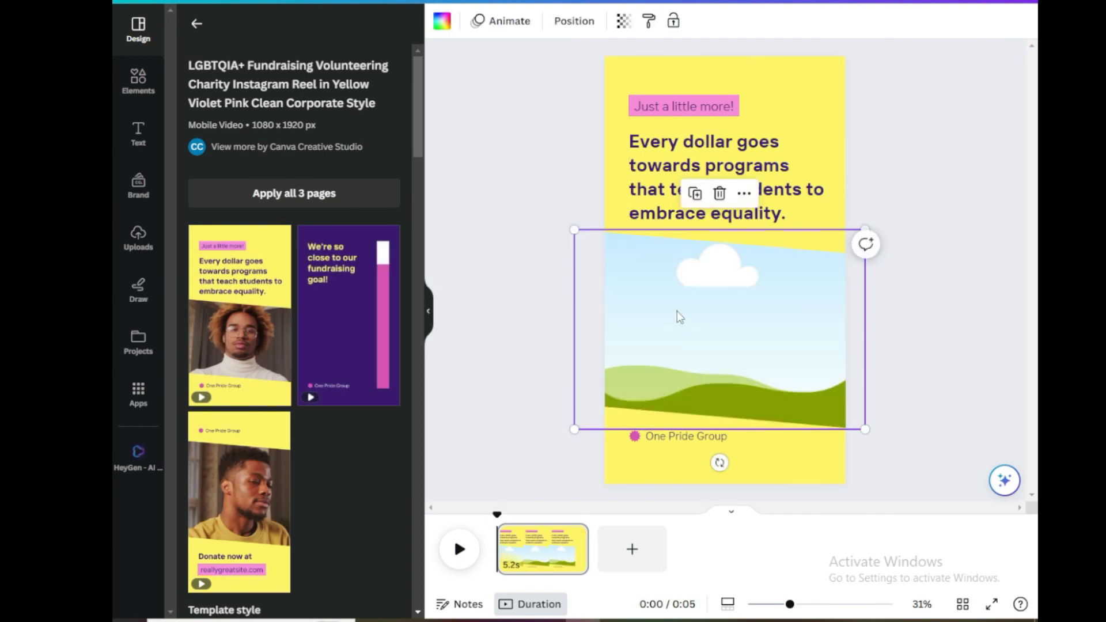
pyautogui.press('Delete')
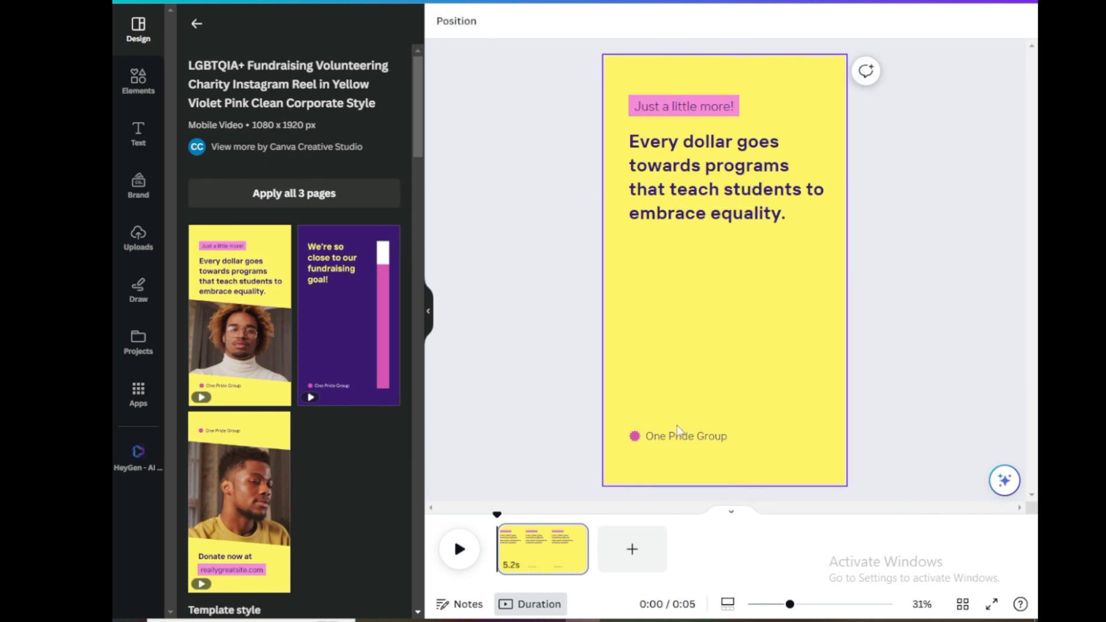
pyautogui.click(668, 440)
pyautogui.press('Delete')
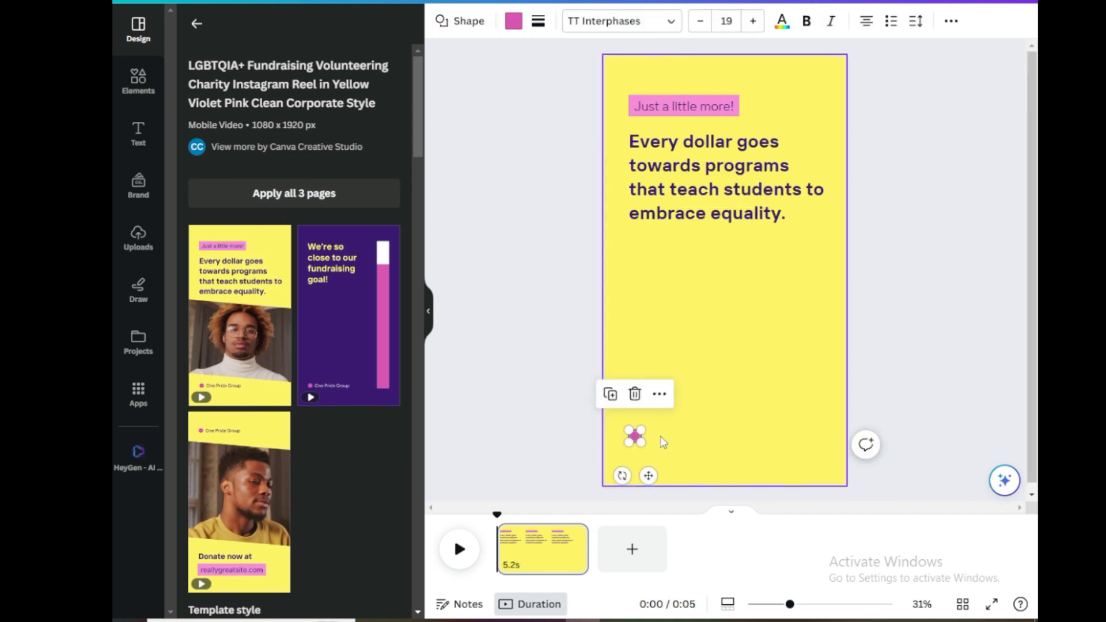
# - Delete the pink "Just a little more!" tagline and move the main heading up into its place
pyautogui.click(664, 115)
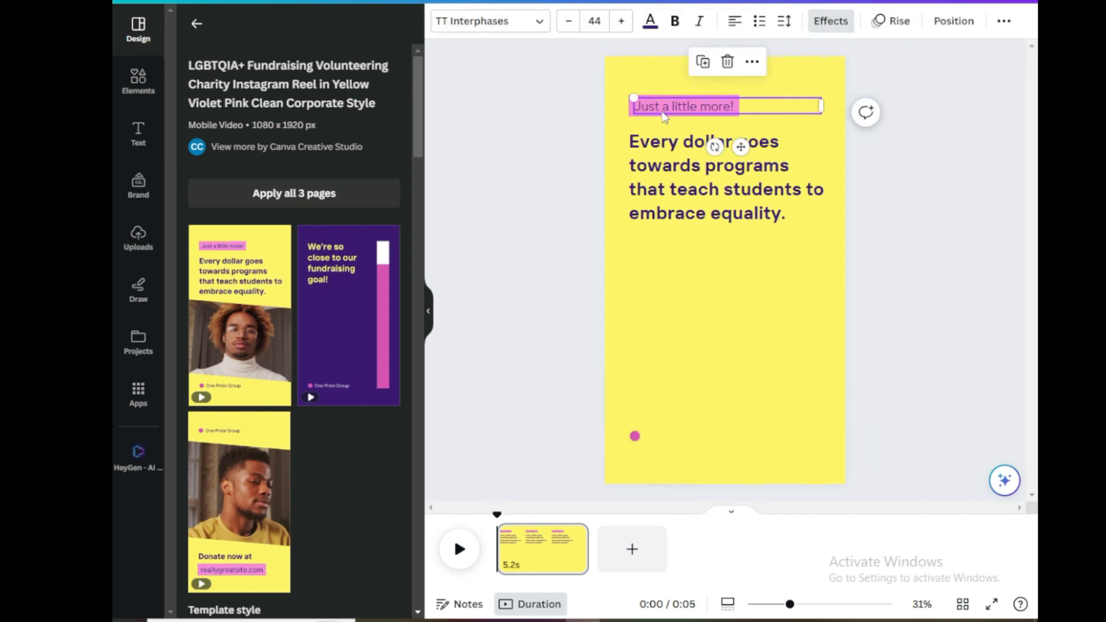
pyautogui.moveTo(665, 115); pyautogui.dragTo(493, 142)
pyautogui.press('Delete')
pyautogui.click(706, 197)
pyautogui.moveTo(706, 198); pyautogui.dragTo(701, 149)
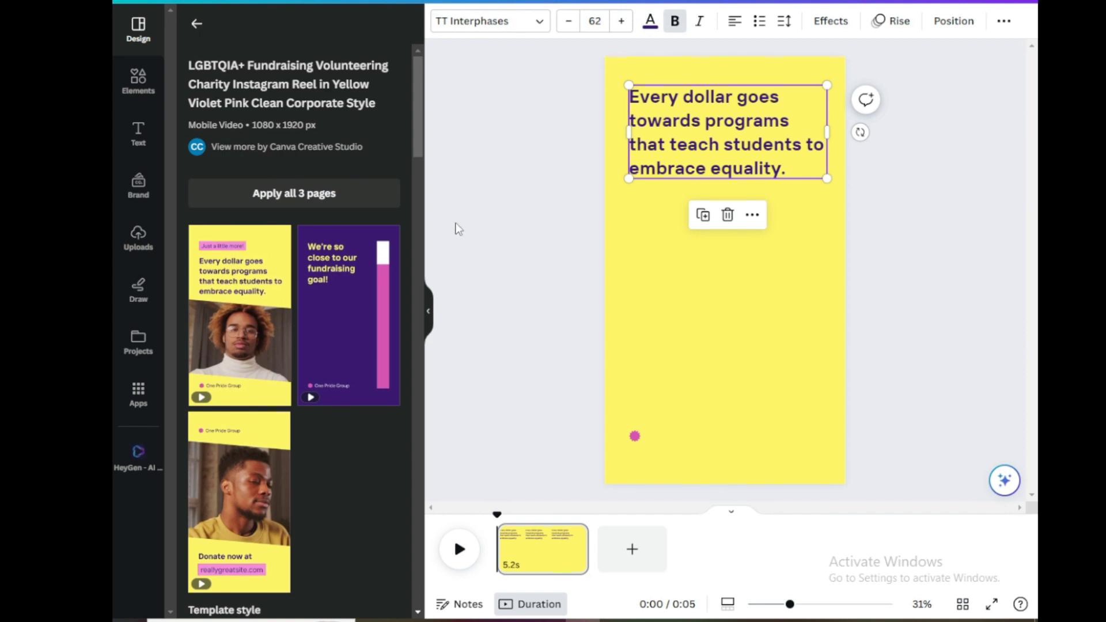
# - Add a square shape and enlarge it from the page's lower-left corner to cover the lower half
pyautogui.click(138, 81)
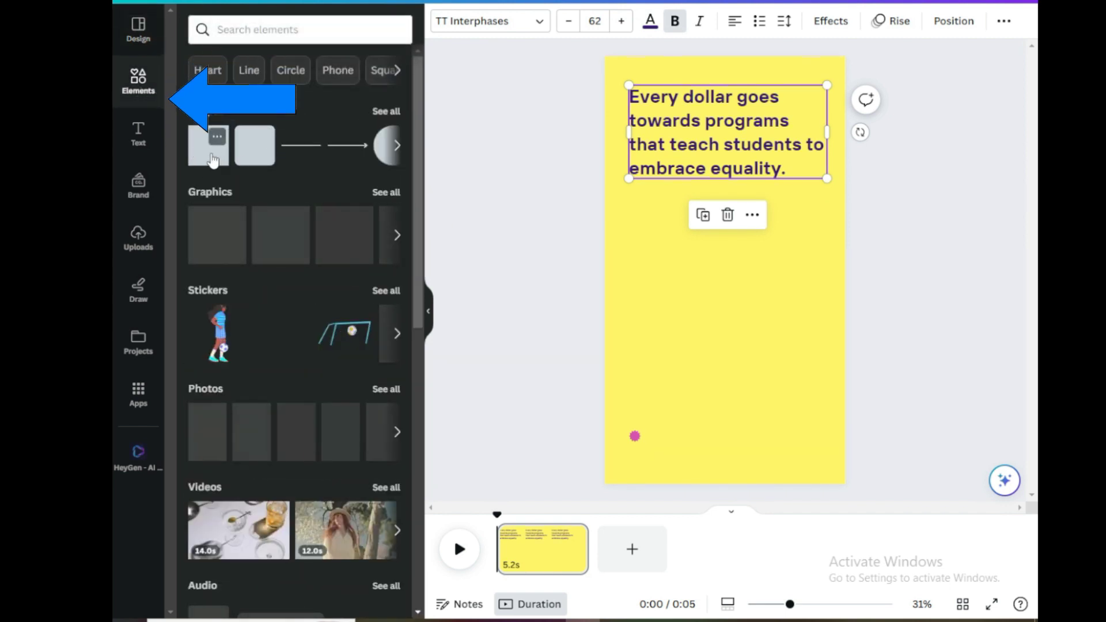
pyautogui.click(213, 159)
pyautogui.moveTo(715, 292); pyautogui.dragTo(637, 454)
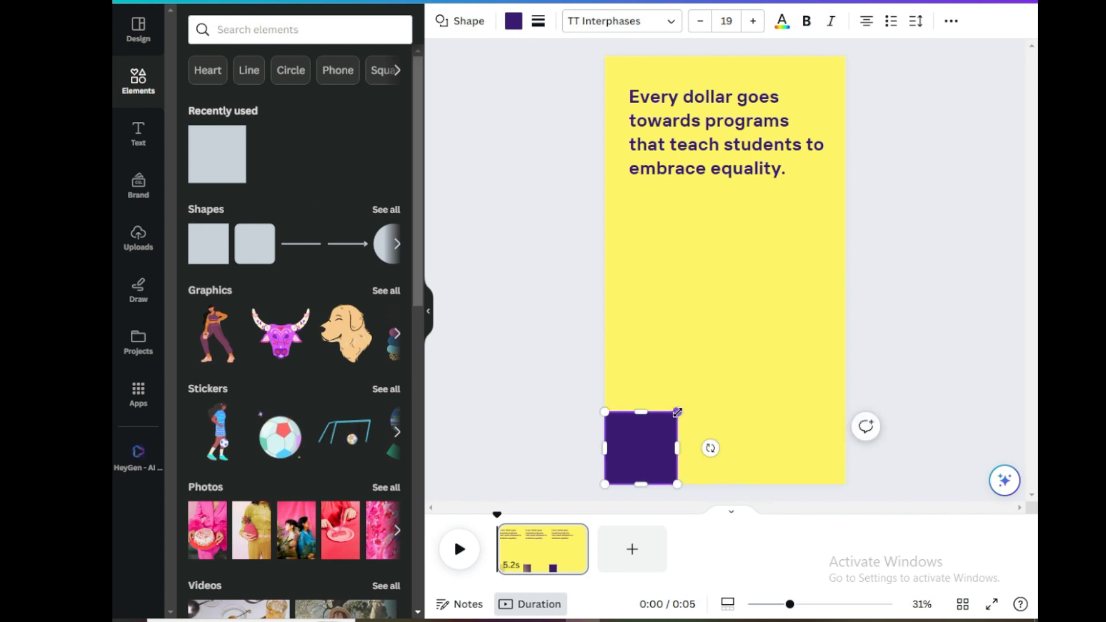
pyautogui.moveTo(678, 412); pyautogui.dragTo(889, 265)
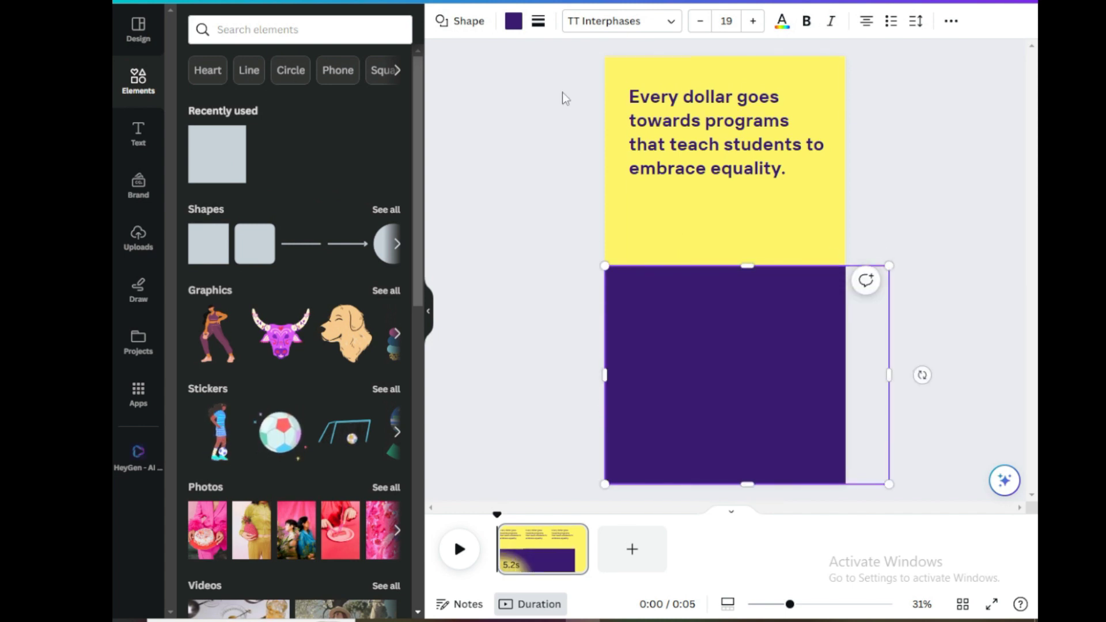
# - Fill the large square on the lower half of the page with solid white
pyautogui.click(513, 20)
pyautogui.click(399, 317)
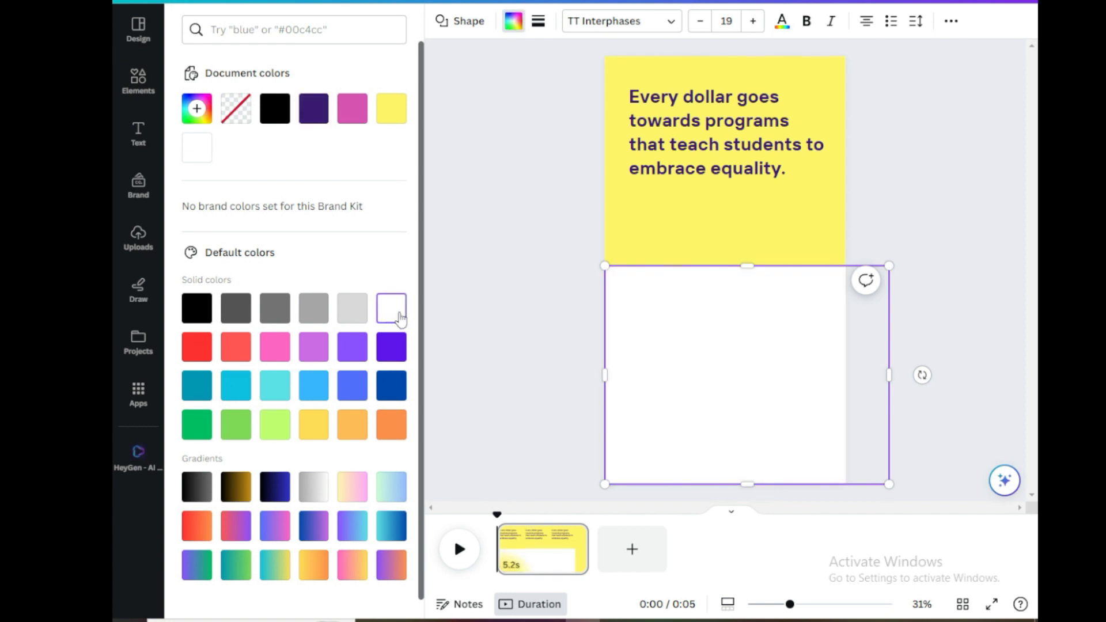
pyautogui.click(548, 346)
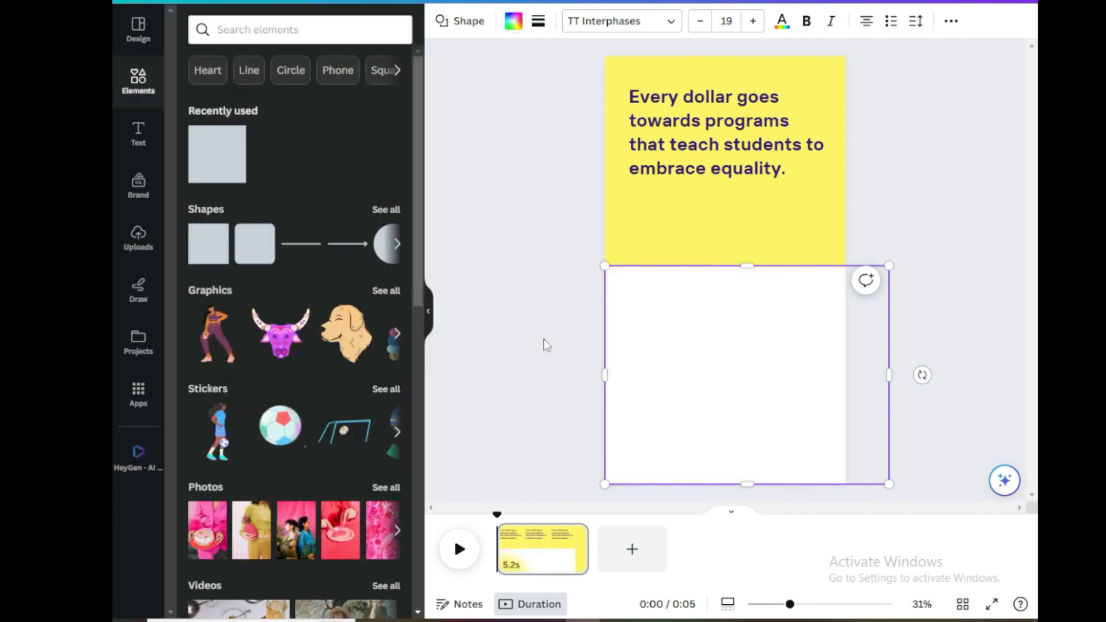
# - Replace the heading with the copied Urdu question "دنیا کے سب سے زیادہ فالو کرنے والے انسان کونسے اپلیکیشن پر ہیں؟" and enlarge it to size 73.6
pyautogui.click(636, 161)
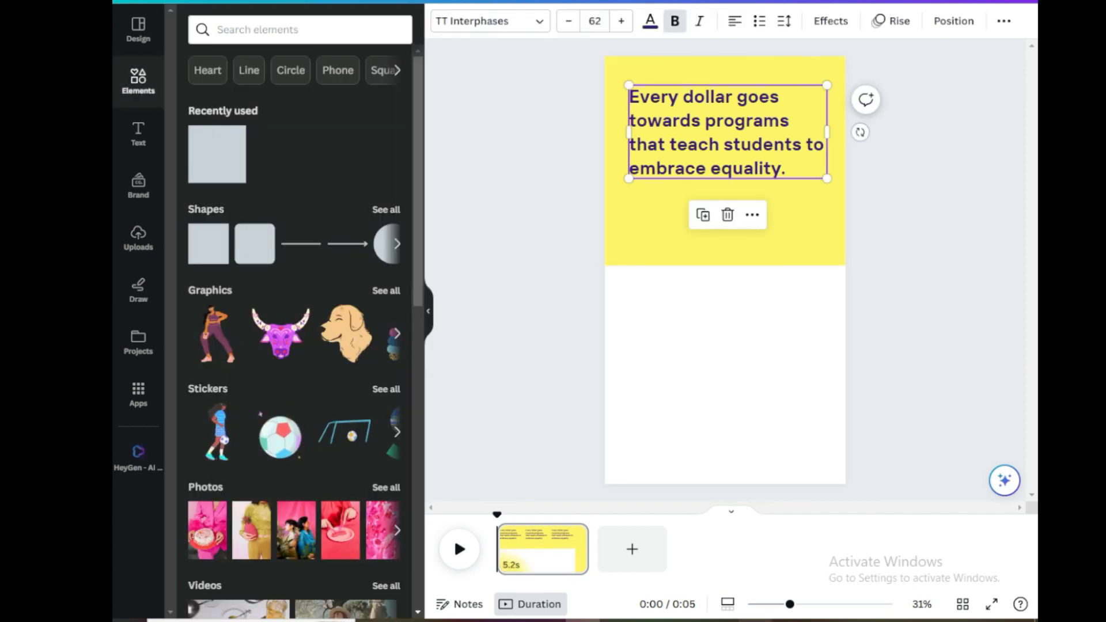
pyautogui.click(755, 547)
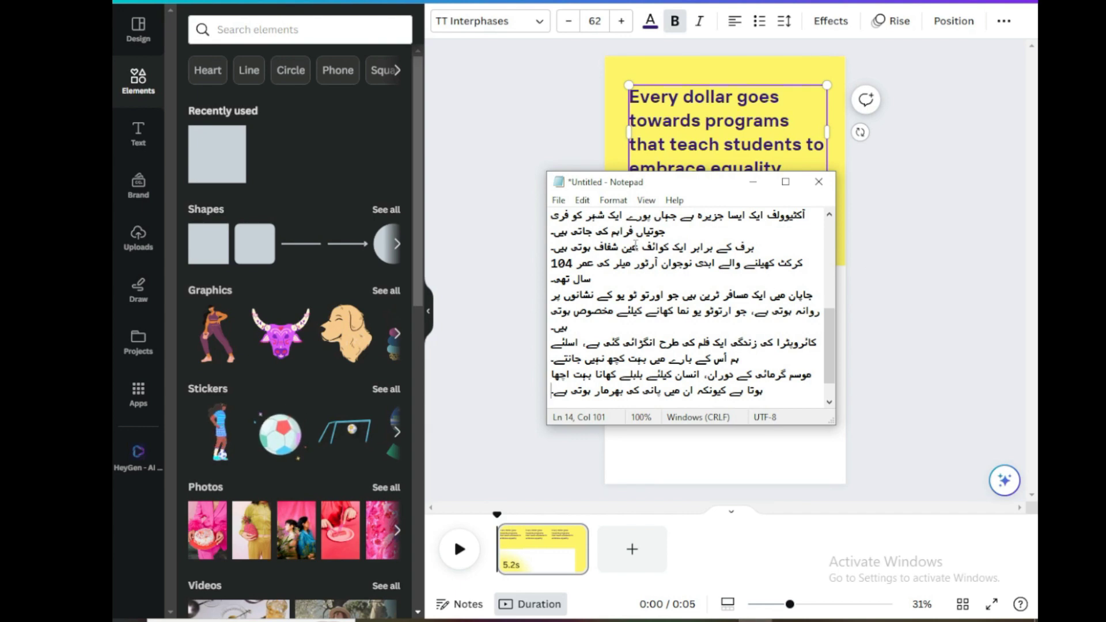
pyautogui.click(754, 182)
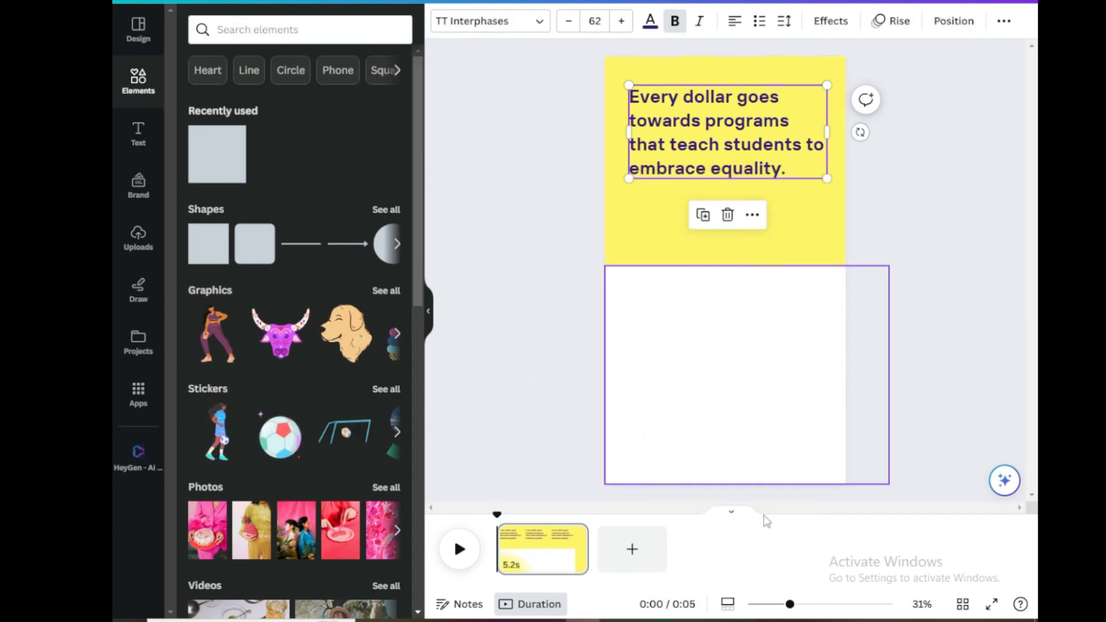
pyautogui.hotkey('ctrl', 'a')
pyautogui.rightClick(671, 146)
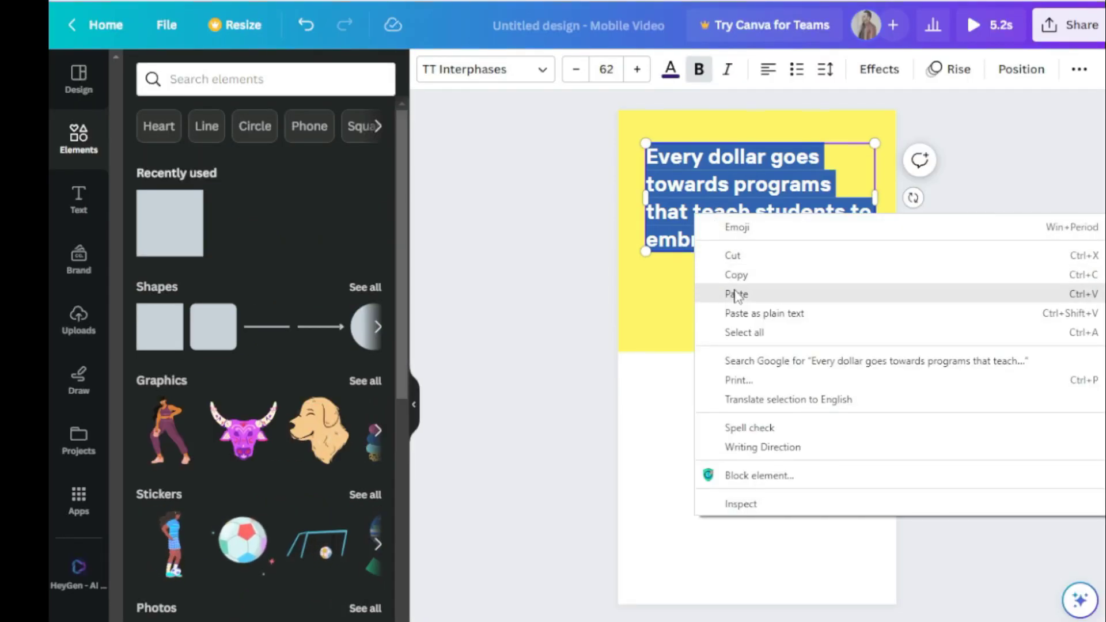
pyautogui.click(735, 295)
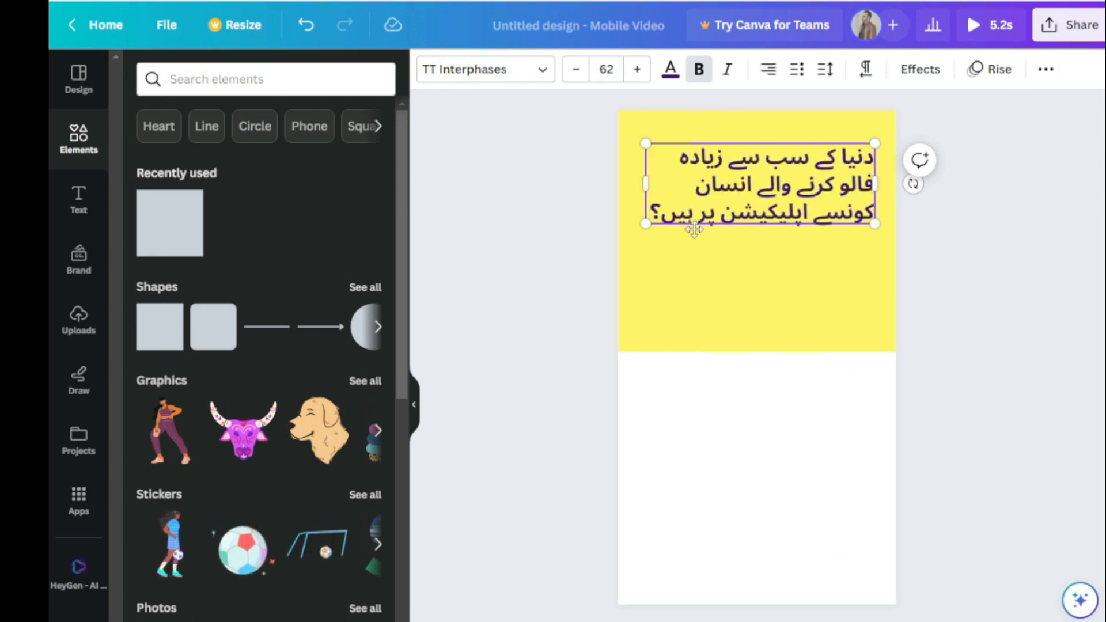
pyautogui.moveTo(645, 224); pyautogui.dragTo(614, 269)
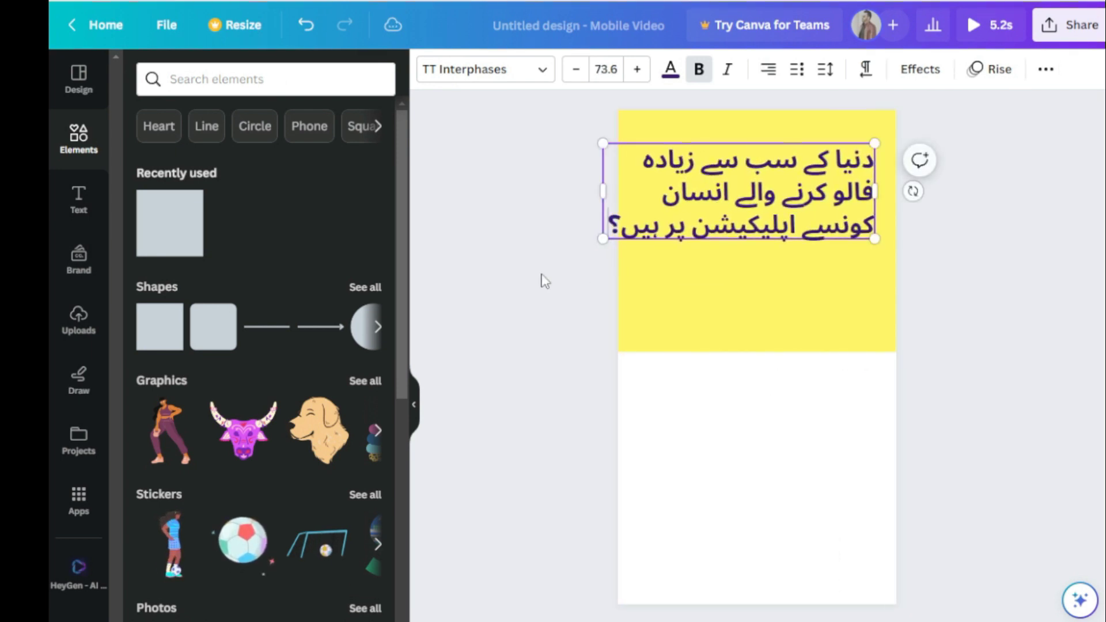
# - Shrink the Urdu question to size 68.6 and position it near the top of the yellow area
pyautogui.moveTo(693, 207); pyautogui.dragTo(711, 211)
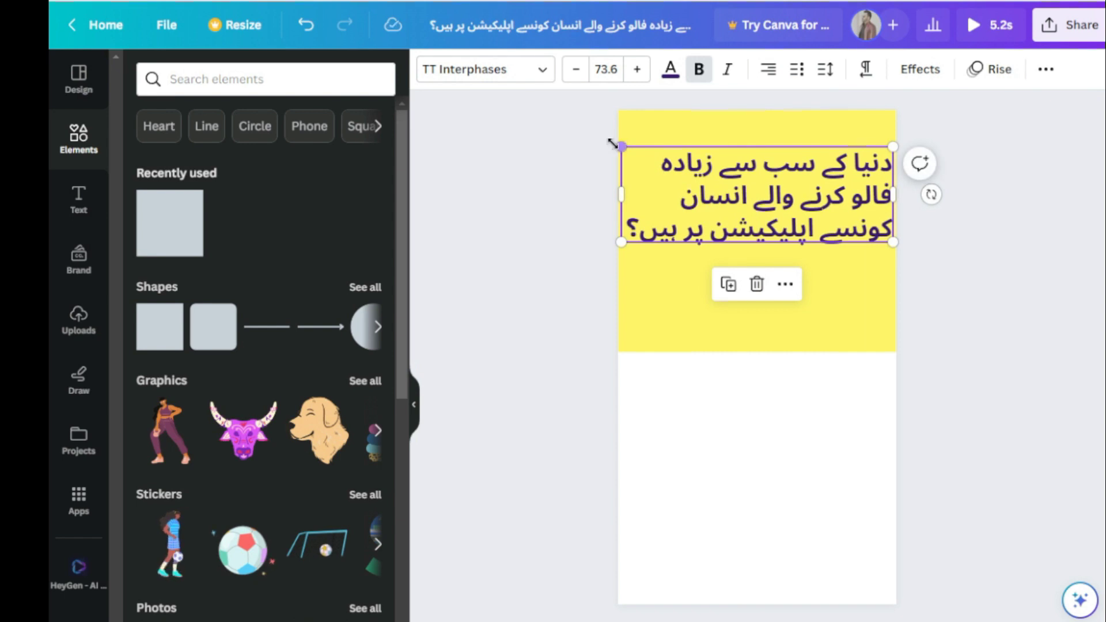
pyautogui.moveTo(616, 144); pyautogui.dragTo(636, 153)
pyautogui.moveTo(765, 192); pyautogui.dragTo(759, 181)
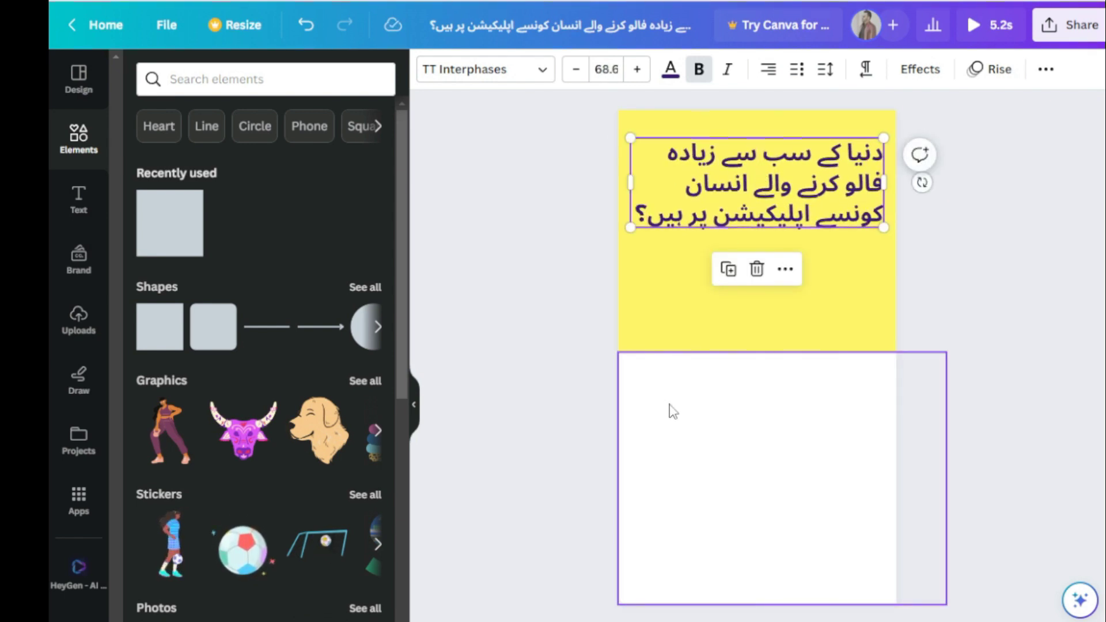
pyautogui.tripleClick(740, 190)
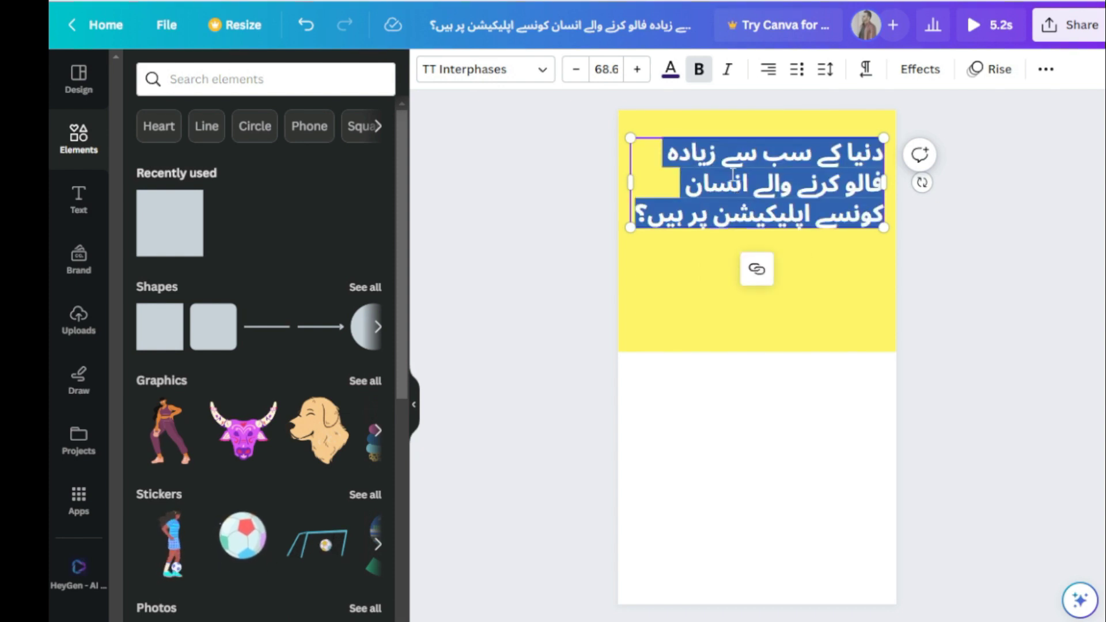
pyautogui.press('Escape')
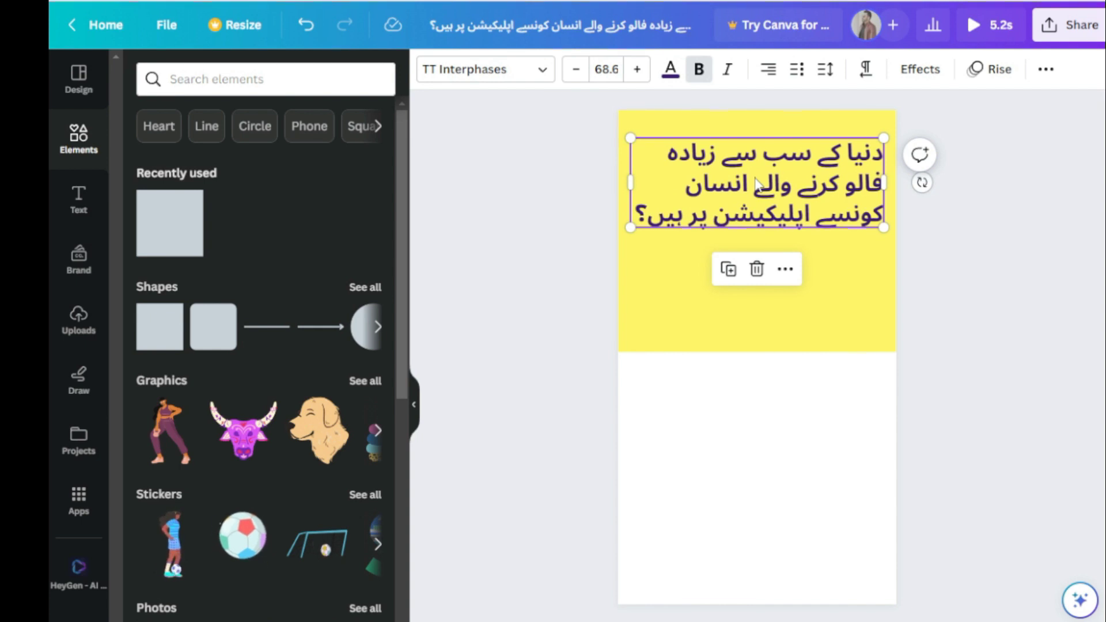
# - Try the Wipe, Fade and Drift animations on the question text, apply Rise on enter, and play the page
pyautogui.click(998, 81)
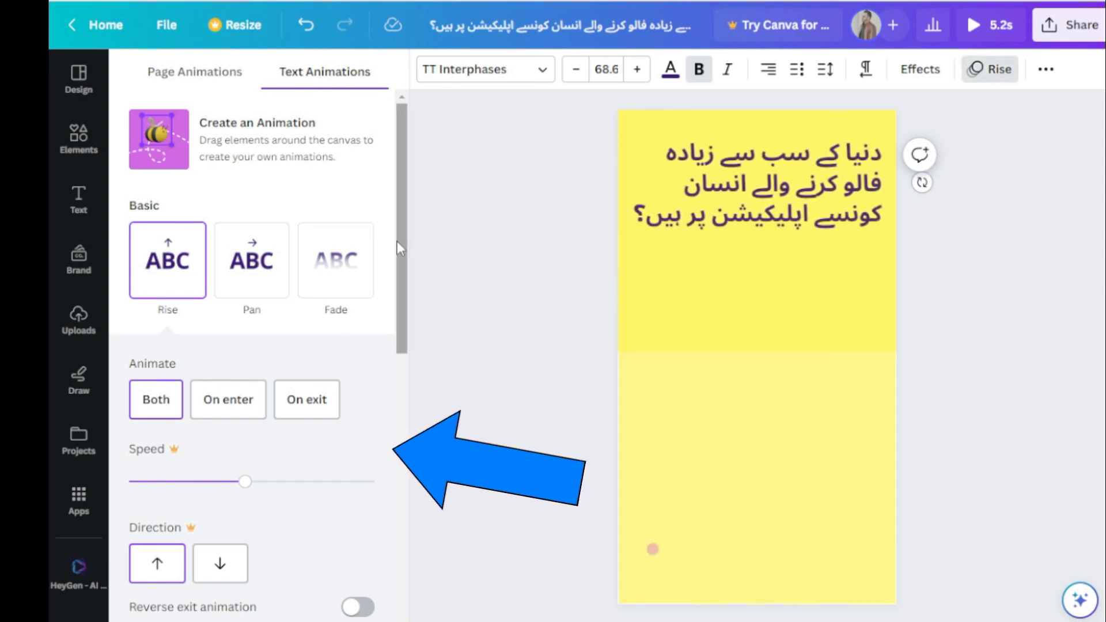
pyautogui.moveTo(396, 241); pyautogui.dragTo(406, 344)
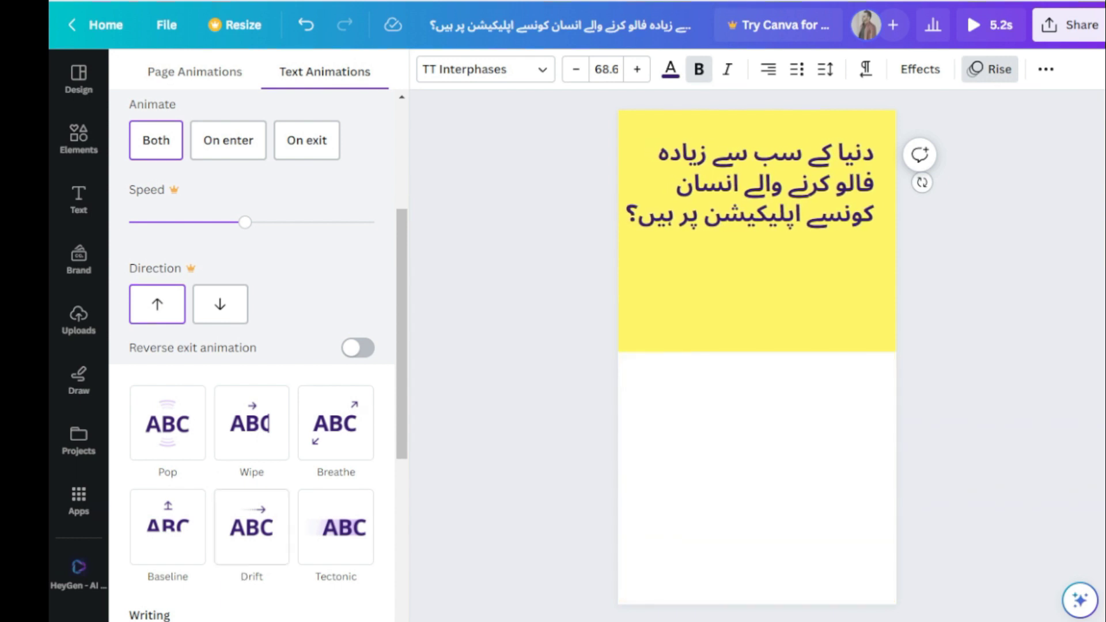
pyautogui.click(258, 444)
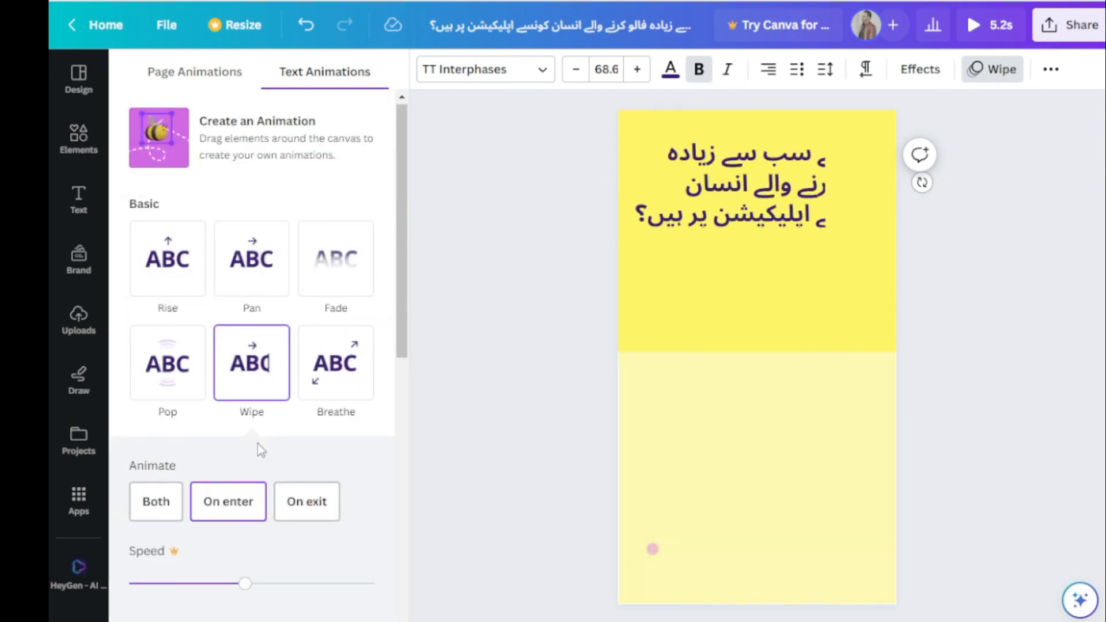
pyautogui.click(333, 299)
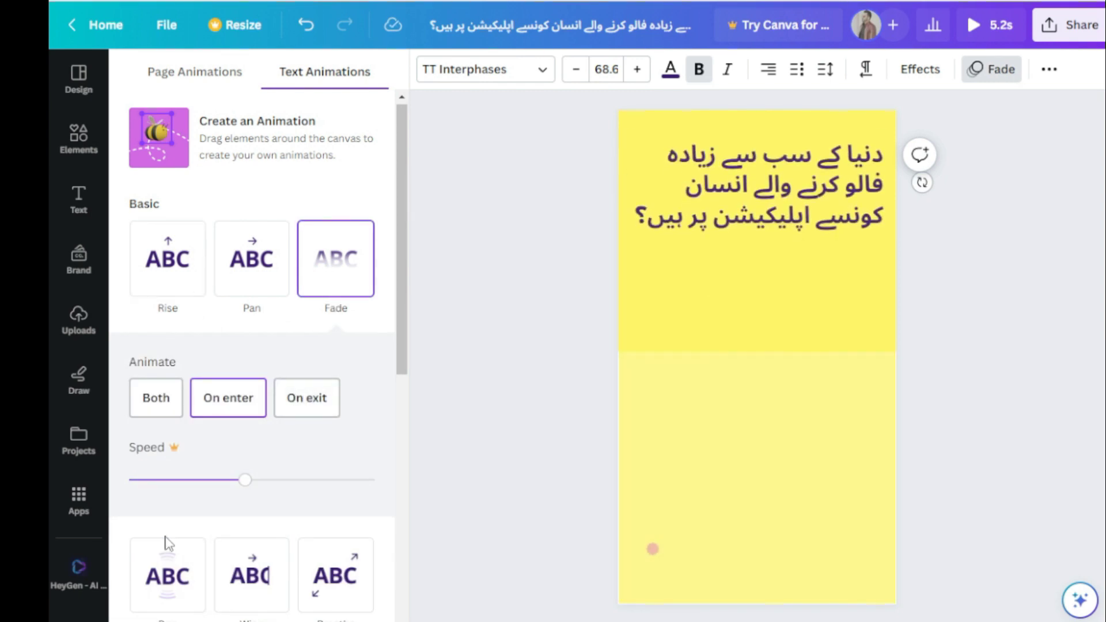
pyautogui.click(167, 574)
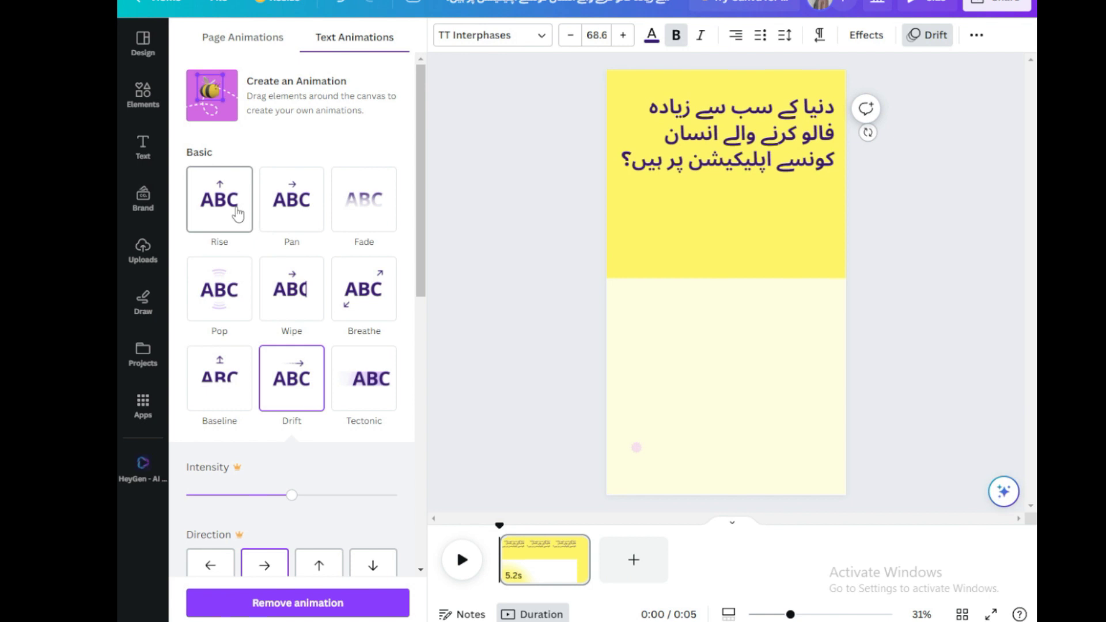
pyautogui.click(238, 214)
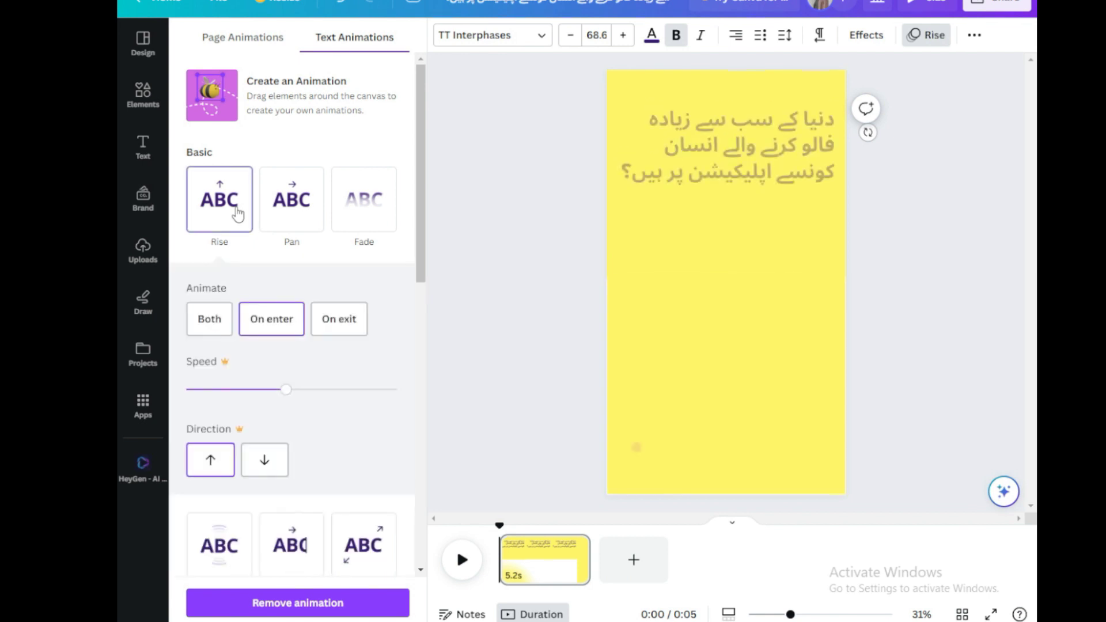
pyautogui.click(462, 560)
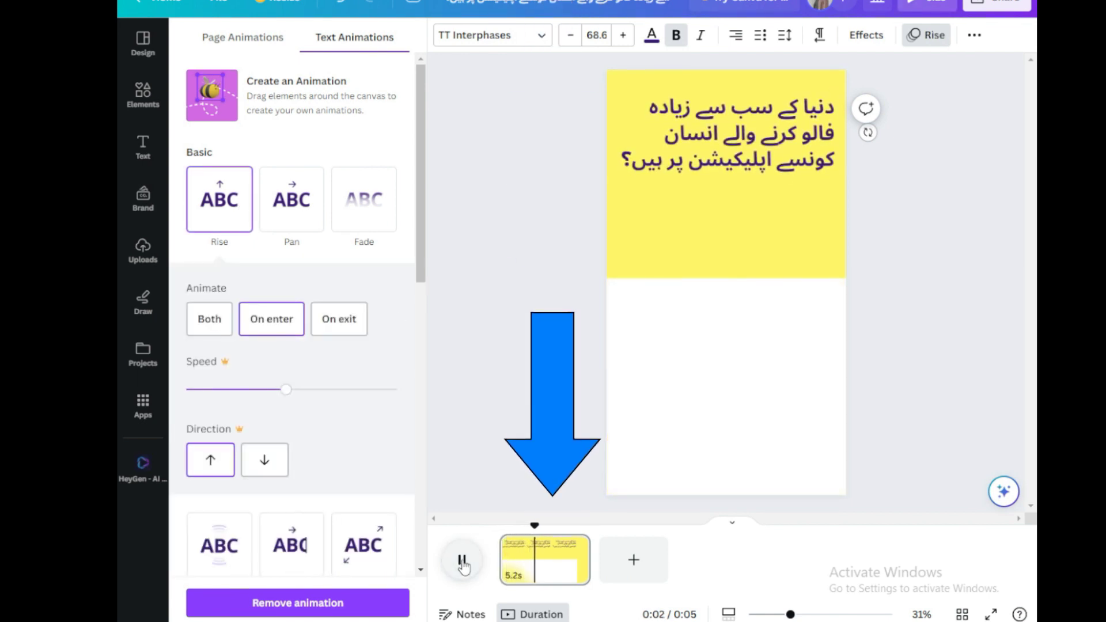
pyautogui.click(462, 561)
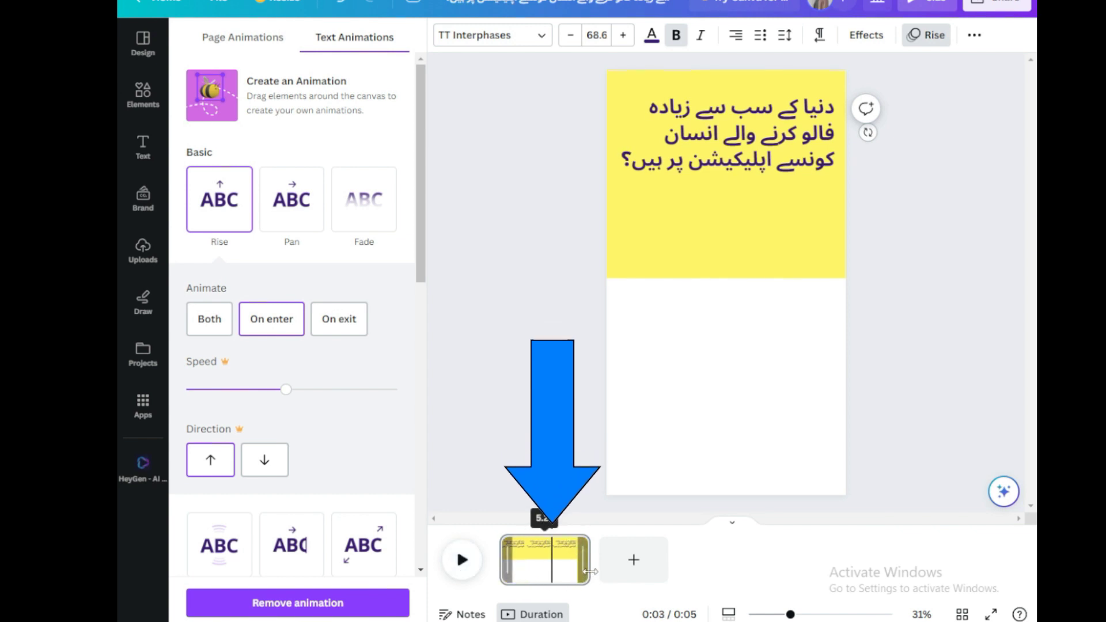
# - Stretch the page's duration to 38.9 seconds, and trim it back to 5.0 seconds
pyautogui.moveTo(589, 570); pyautogui.dragTo(747, 587)
pyautogui.moveTo(903, 579)
pyautogui.mouseDown()
pyautogui.moveTo(968, 577)
pyautogui.moveTo(906, 576)
pyautogui.mouseUp()
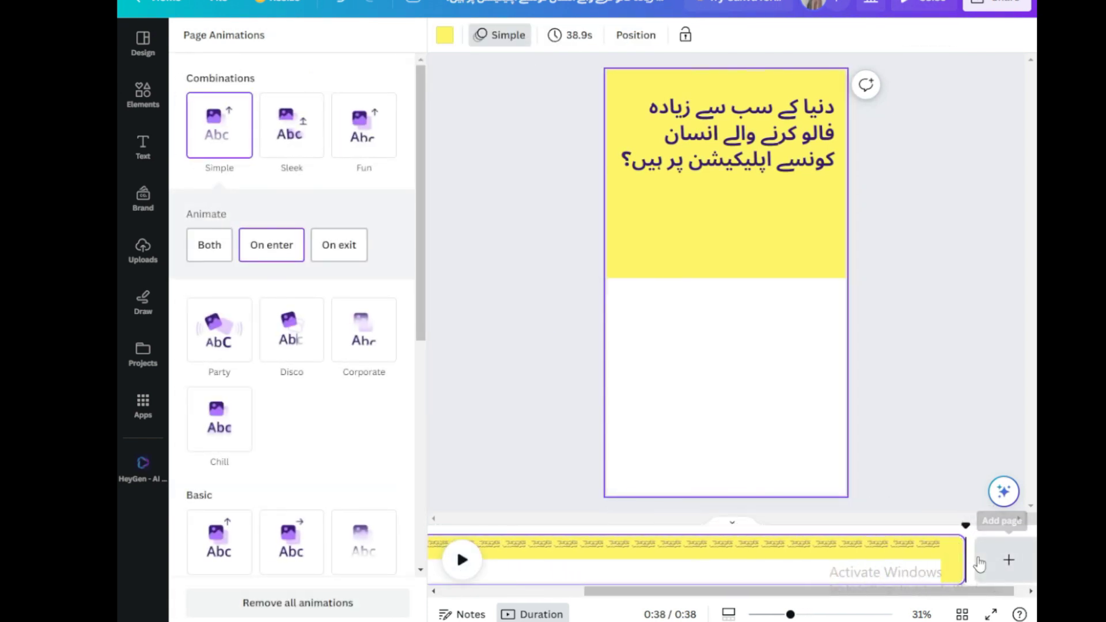
pyautogui.hscroll(1, 933, 559)
pyautogui.moveTo(925, 559); pyautogui.dragTo(582, 556)
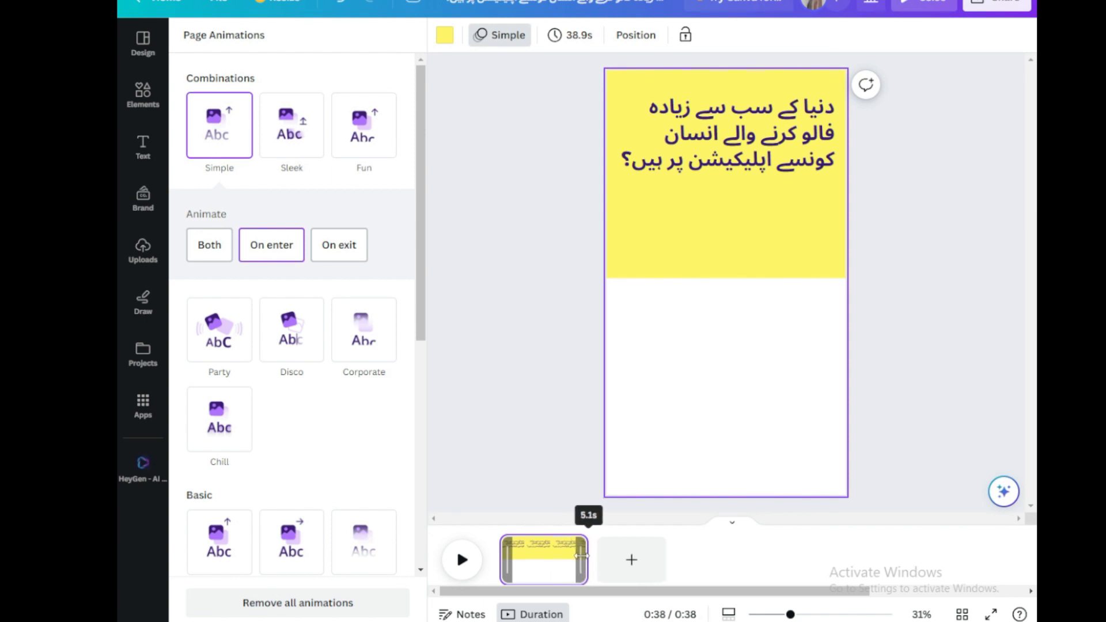
# - Play the trimmed page as a preview and add a blank yellow page after it
pyautogui.click(461, 560)
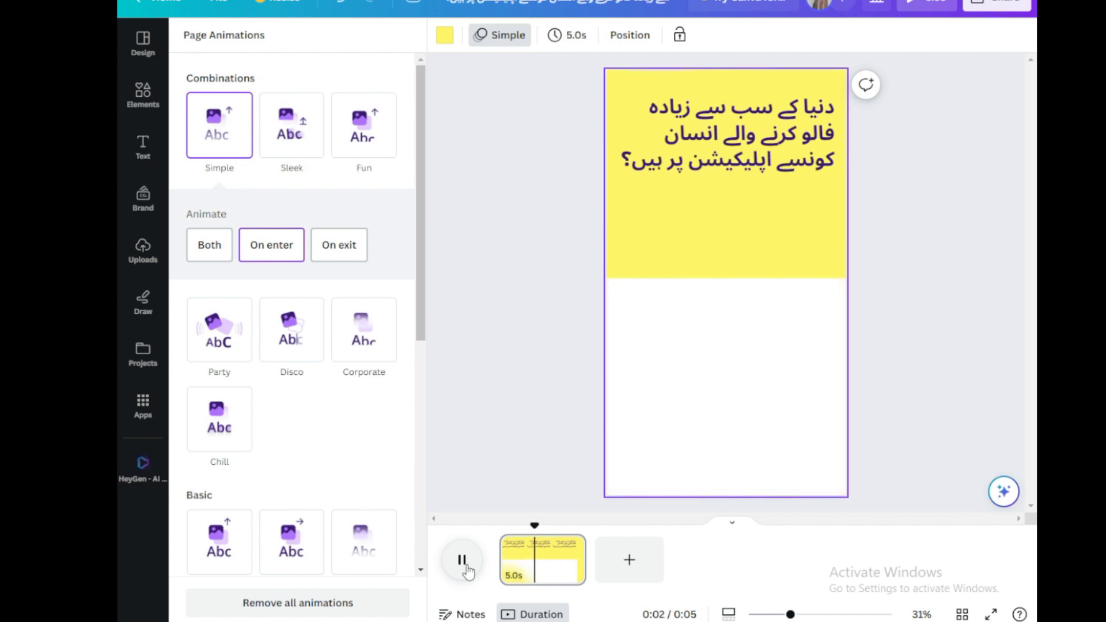
pyautogui.click(464, 561)
pyautogui.click(464, 561)
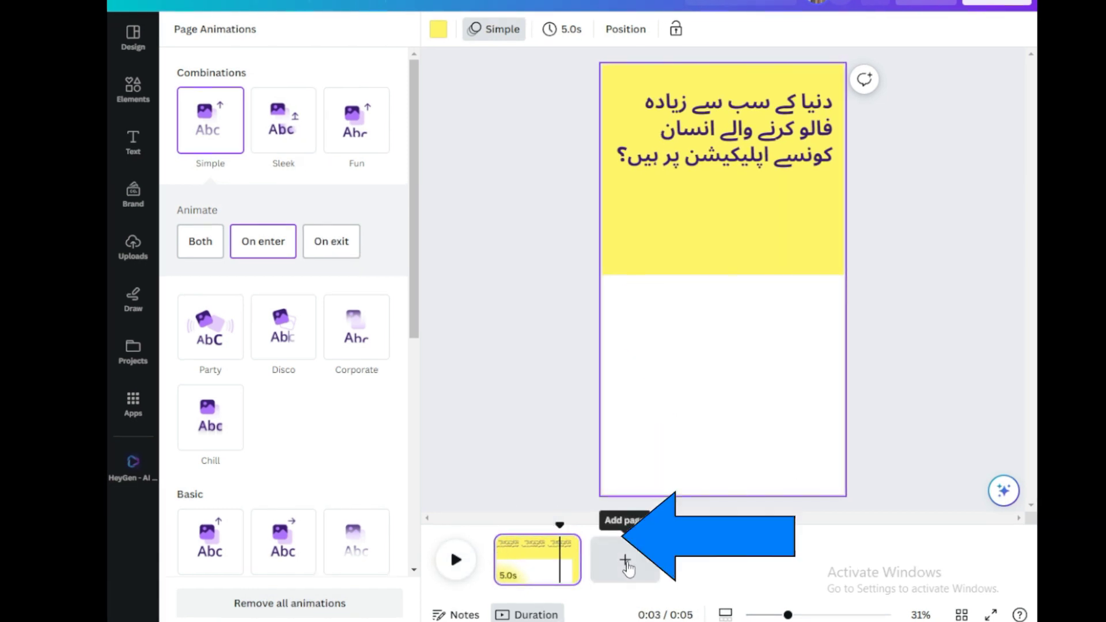
pyautogui.click(630, 560)
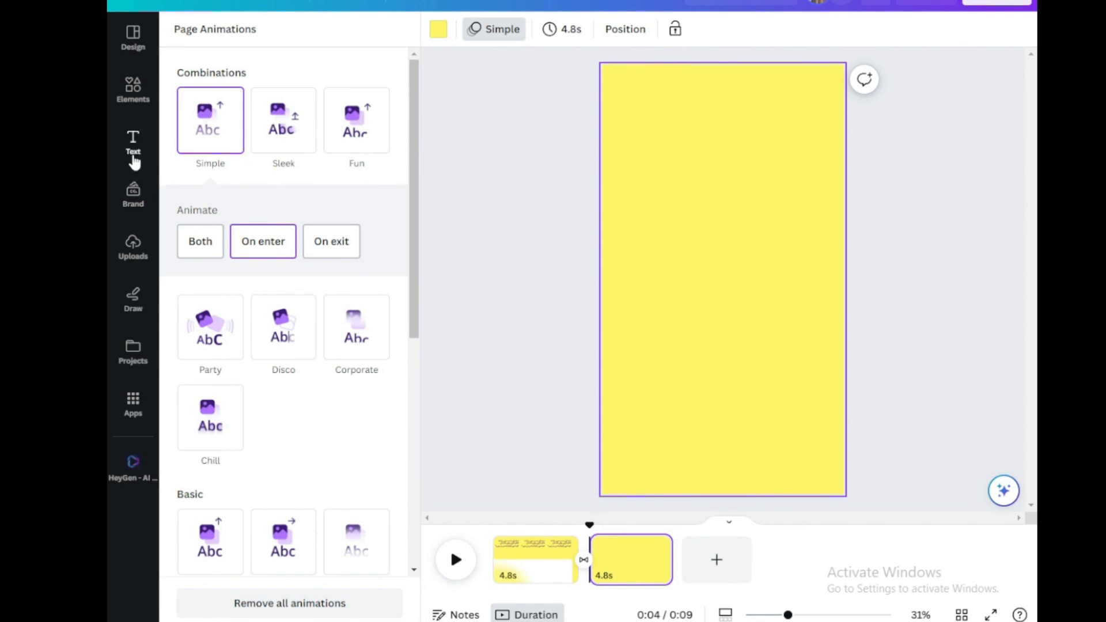
pyautogui.click(134, 159)
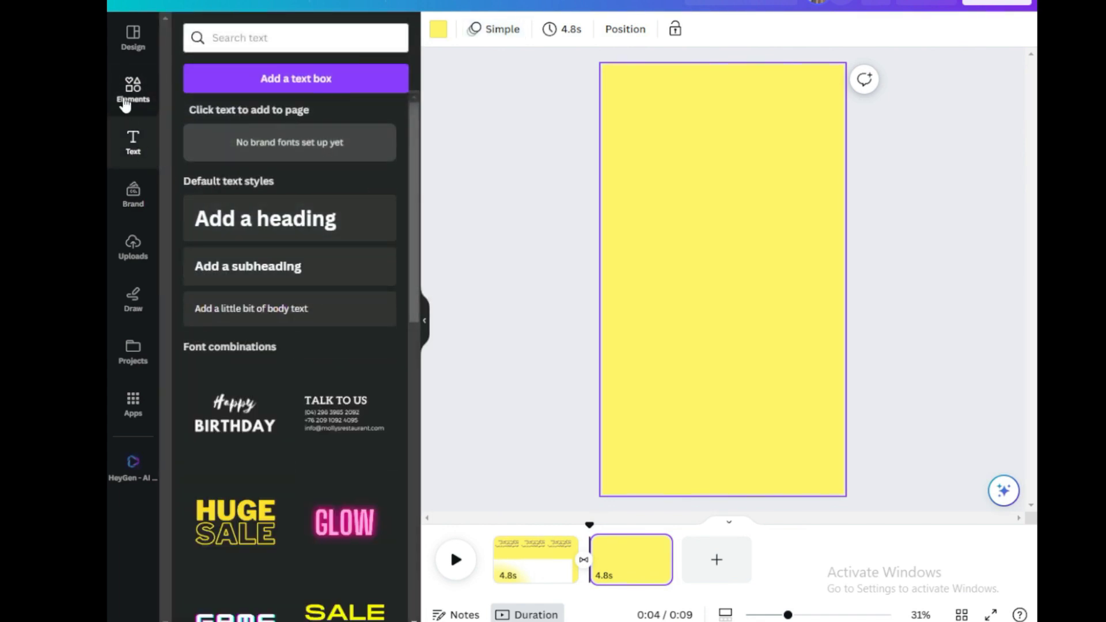
pyautogui.click(125, 104)
pyautogui.click(203, 253)
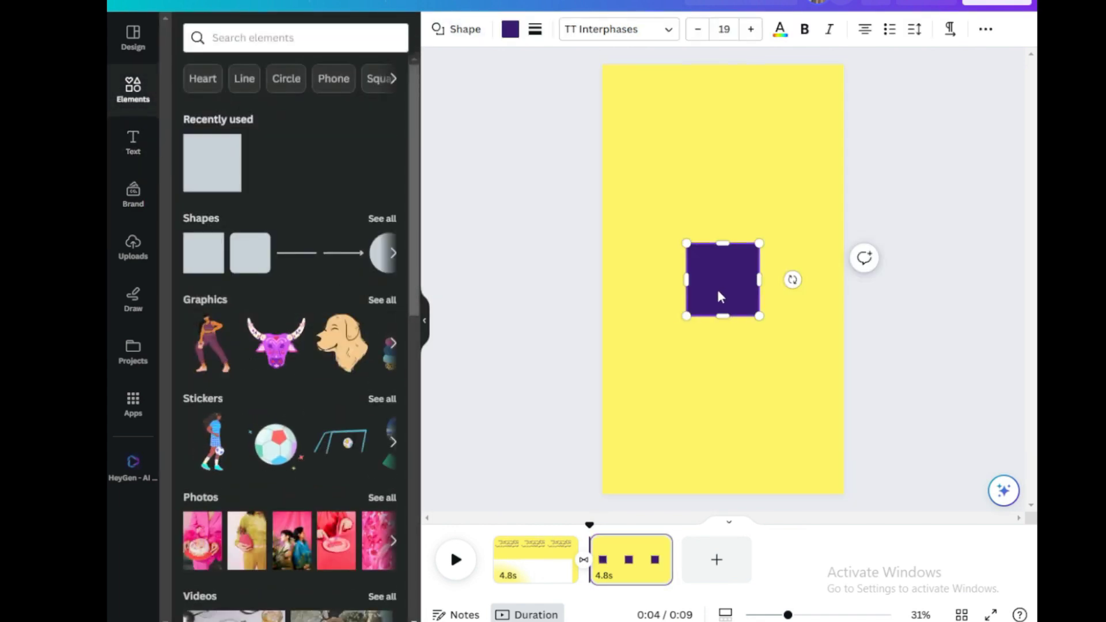
pyautogui.moveTo(719, 297); pyautogui.dragTo(461, 254)
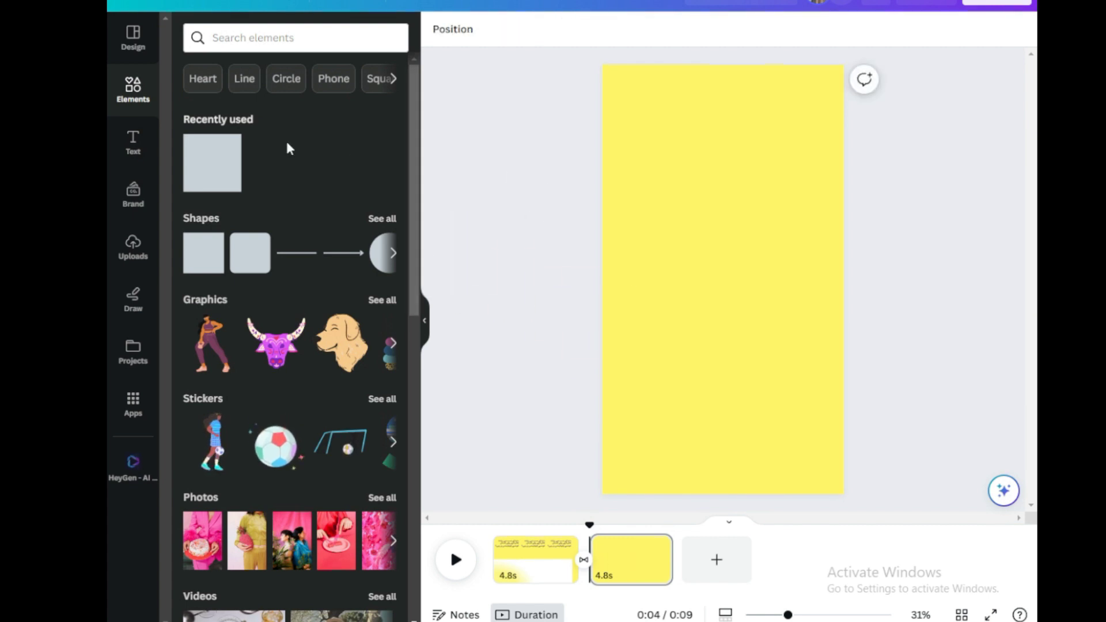
# - Add a heading near the top of the second page reading "SOCHO" and enlarge it to size 148
pyautogui.click(133, 141)
pyautogui.click(288, 225)
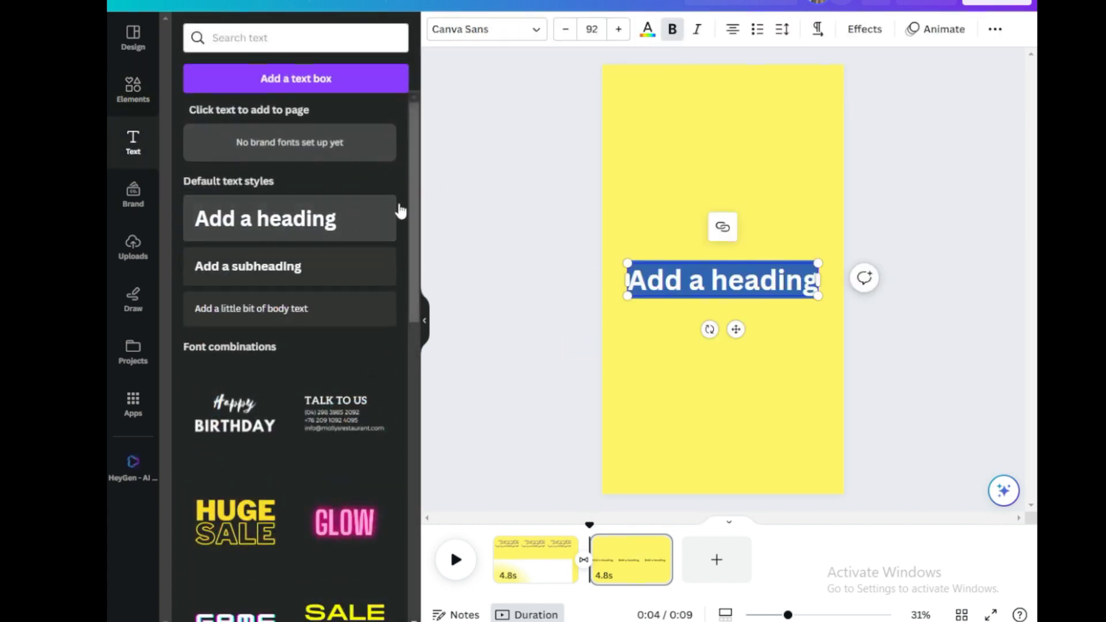
pyautogui.click(660, 353)
pyautogui.moveTo(694, 282); pyautogui.dragTo(695, 164)
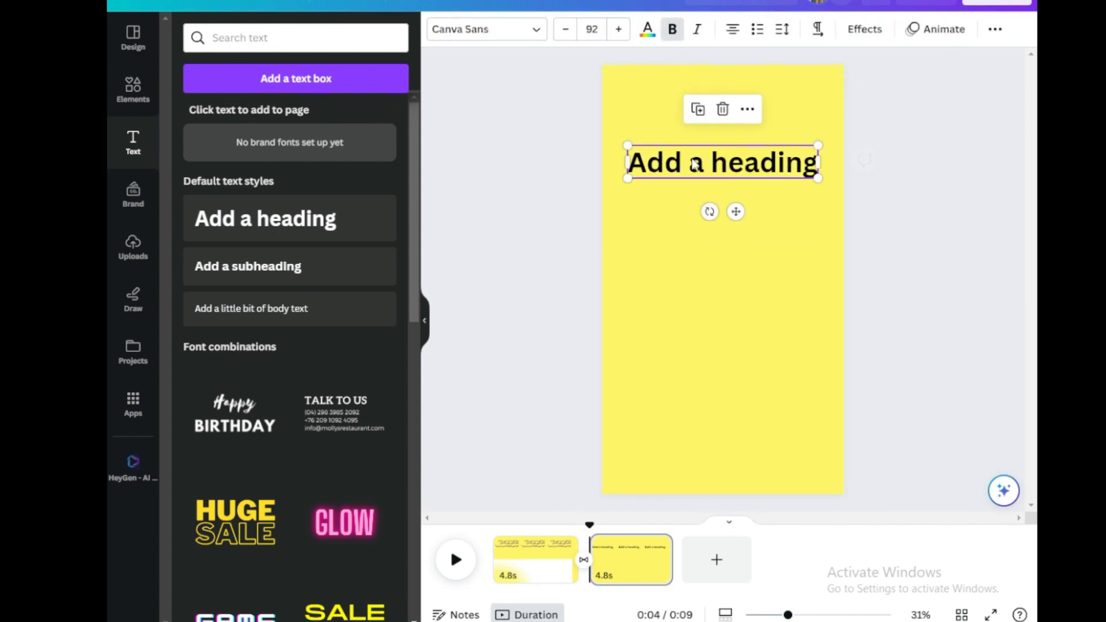
pyautogui.doubleClick(695, 163)
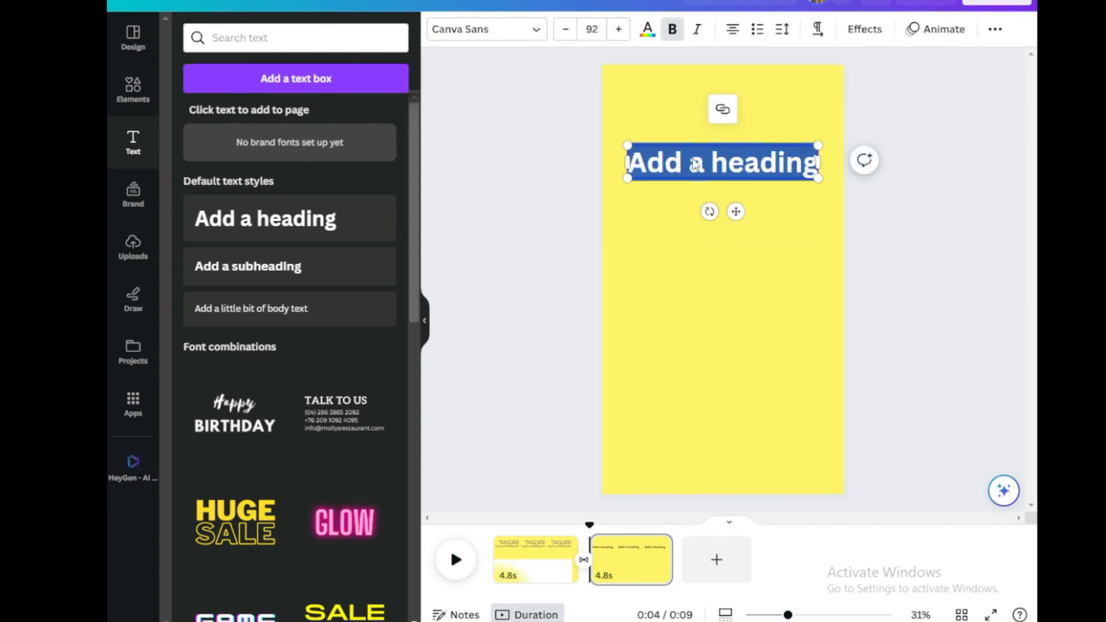
pyautogui.write('SOCHO')
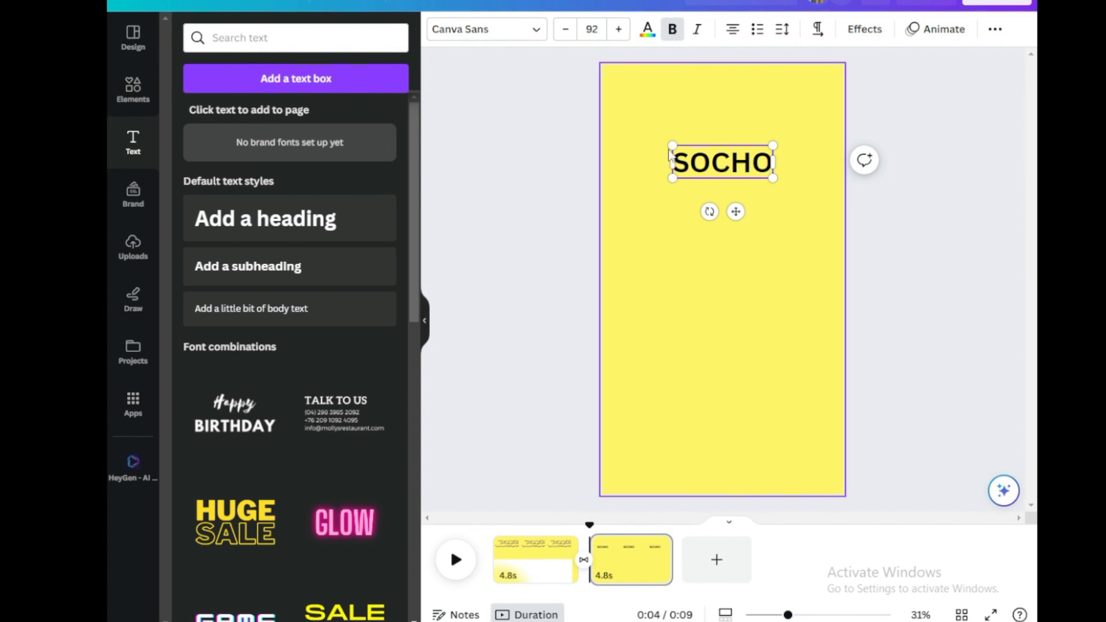
pyautogui.moveTo(672, 146); pyautogui.dragTo(718, 153)
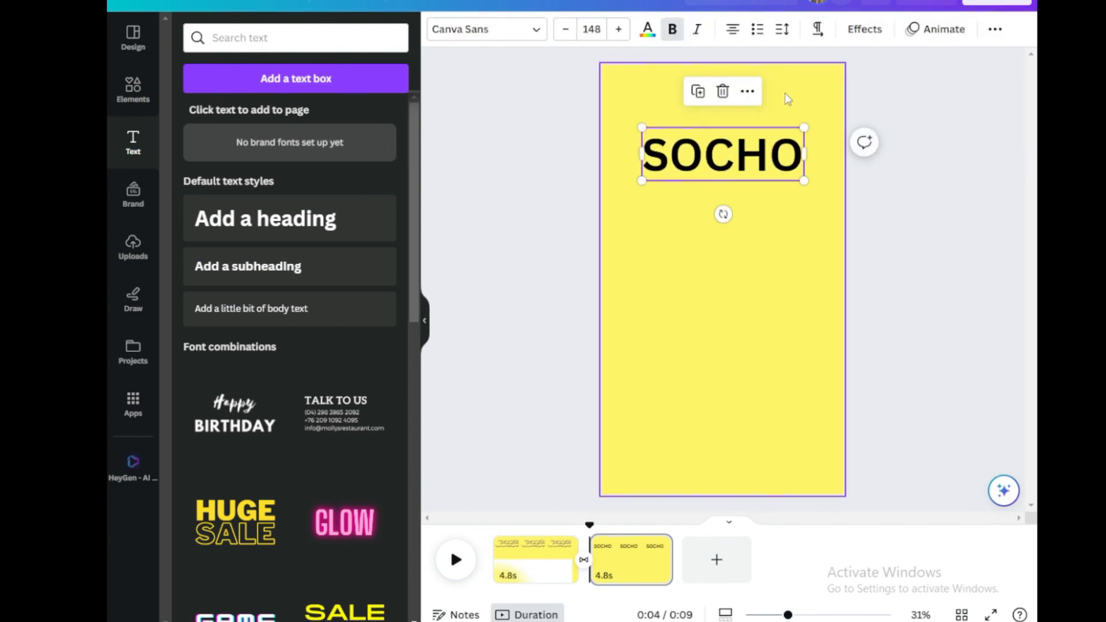
# - Change the font of the "SOCHO" heading to Gagalin
pyautogui.click(487, 29)
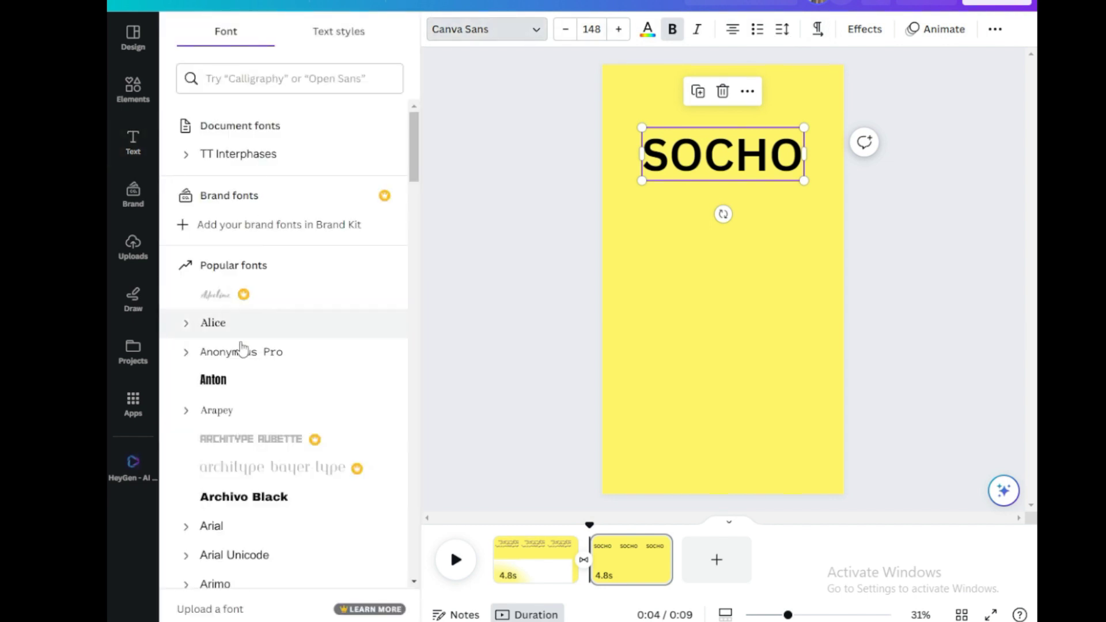
pyautogui.moveTo(413, 141); pyautogui.dragTo(437, 346)
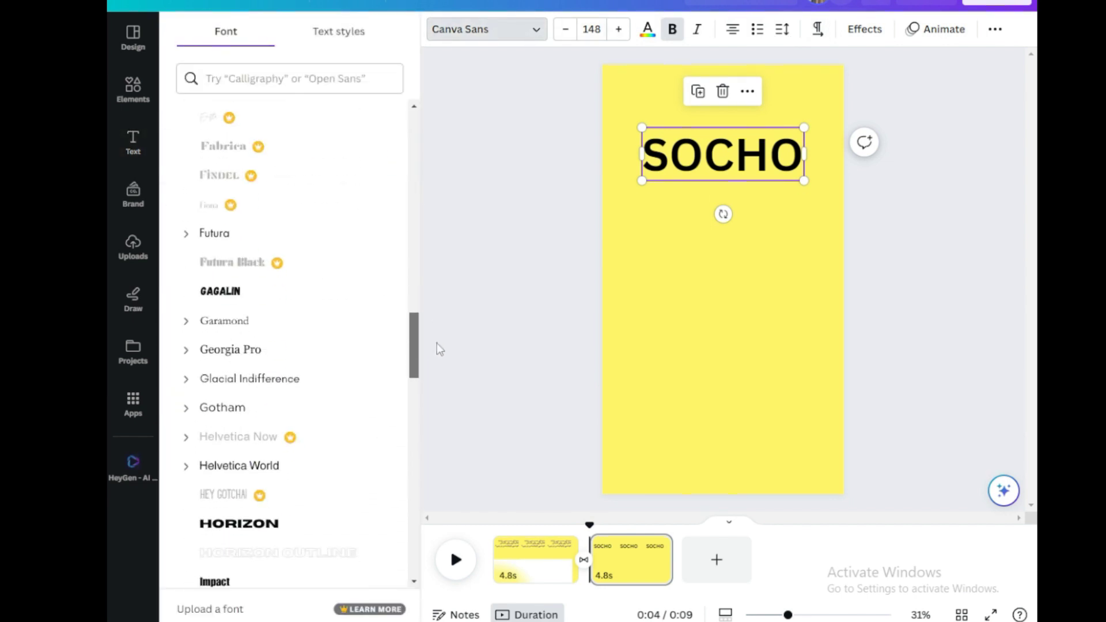
pyautogui.click(312, 295)
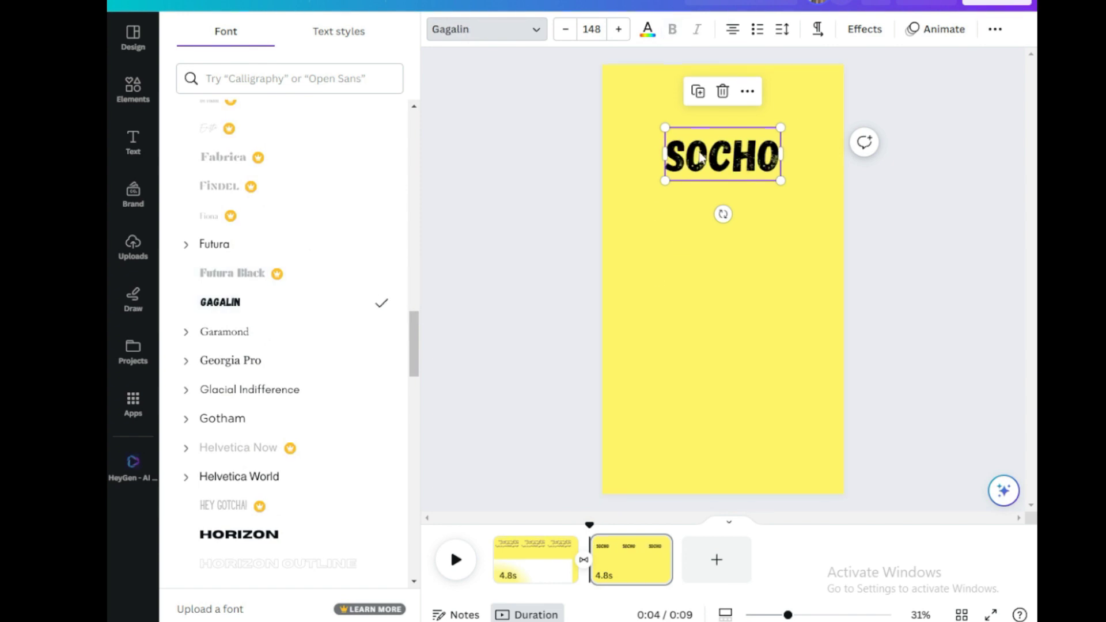
# - Enlarge the "SOCHO" heading to size 217 and centre it horizontally near the top of the page
pyautogui.moveTo(664, 132); pyautogui.dragTo(610, 98)
pyautogui.click(484, 233)
pyautogui.click(657, 123)
pyautogui.moveTo(718, 149); pyautogui.dragTo(758, 150)
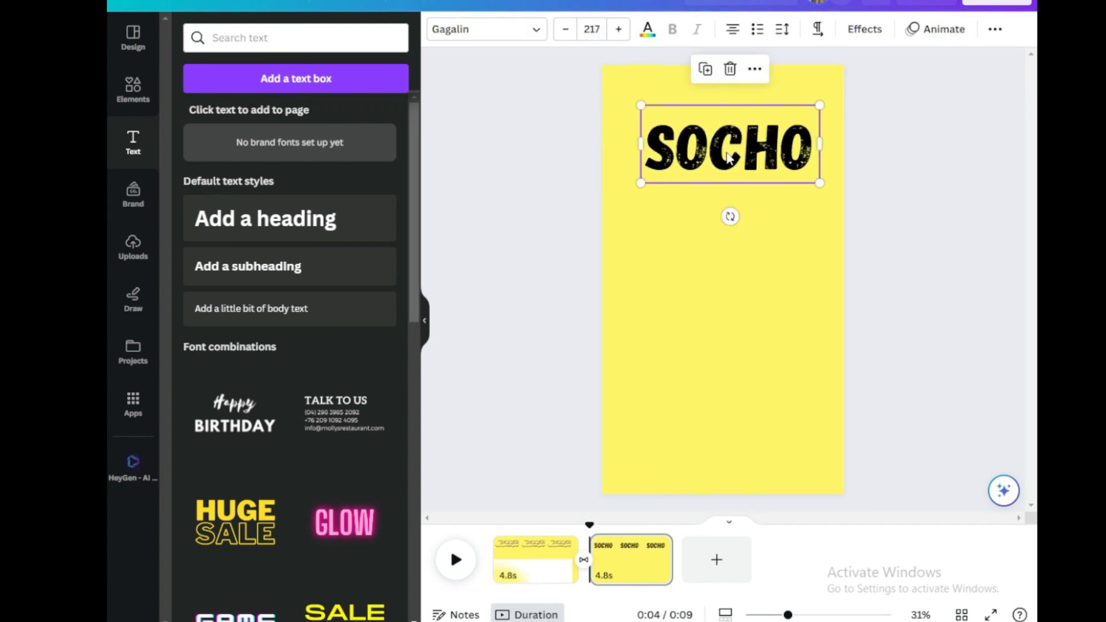
pyautogui.click(554, 196)
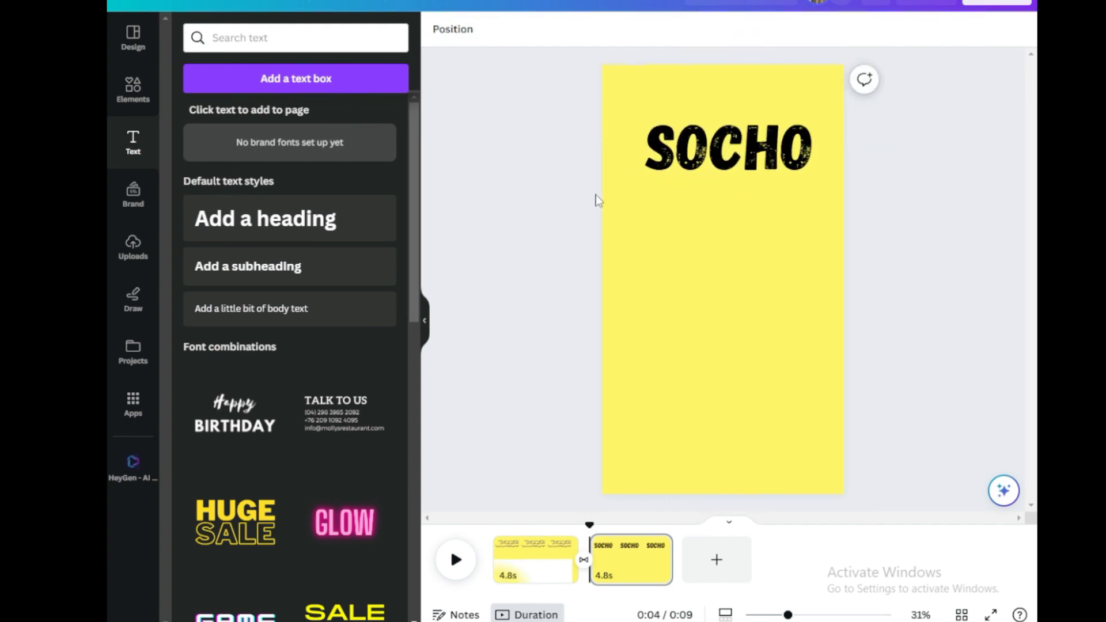
pyautogui.click(707, 165)
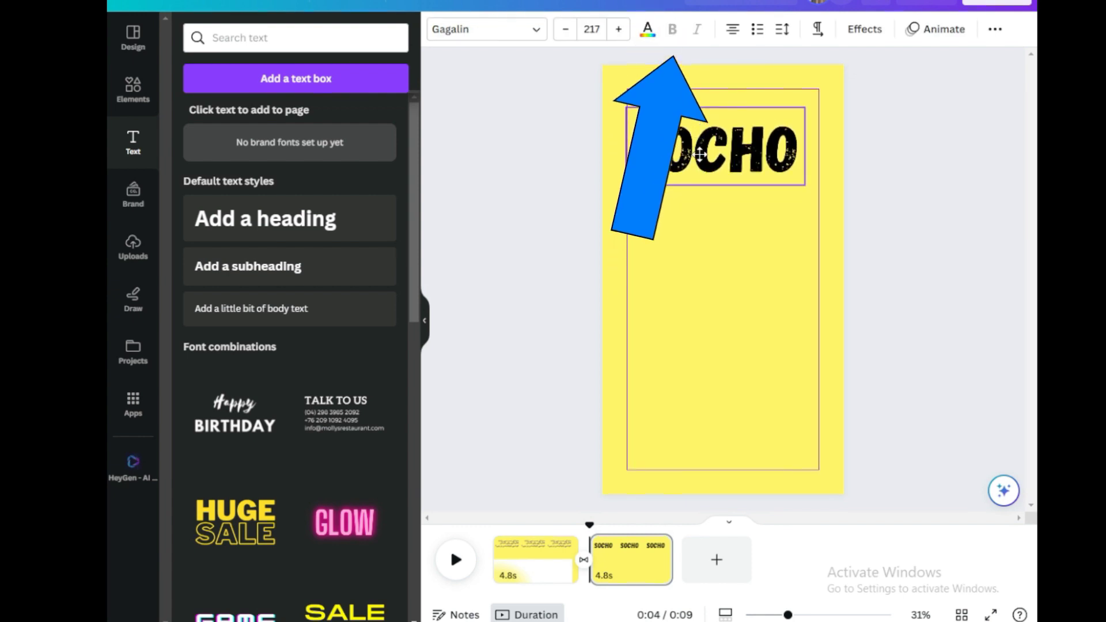
# - Color the "SOCHO" heading text solid red from the default colors
pyautogui.doubleClick(757, 144)
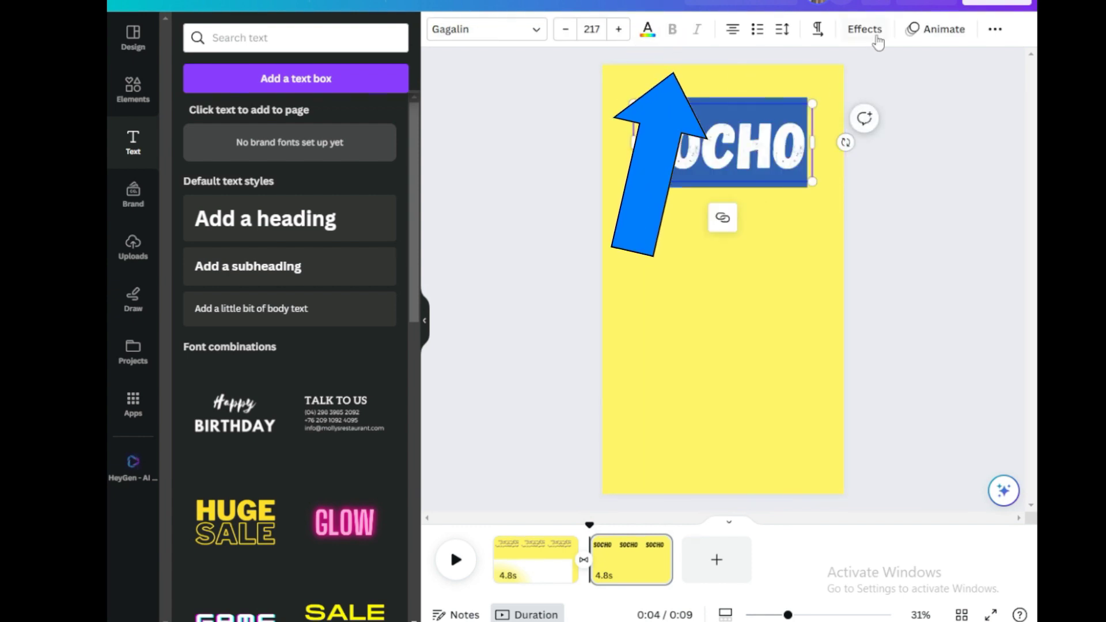
pyautogui.click(655, 36)
pyautogui.click(190, 316)
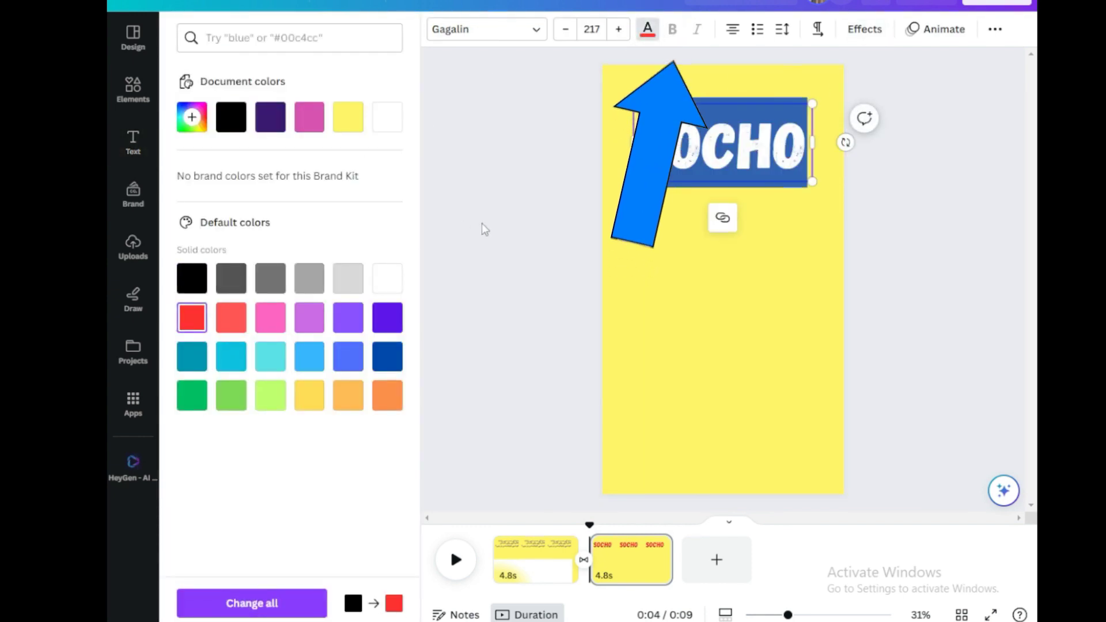
pyautogui.click(500, 229)
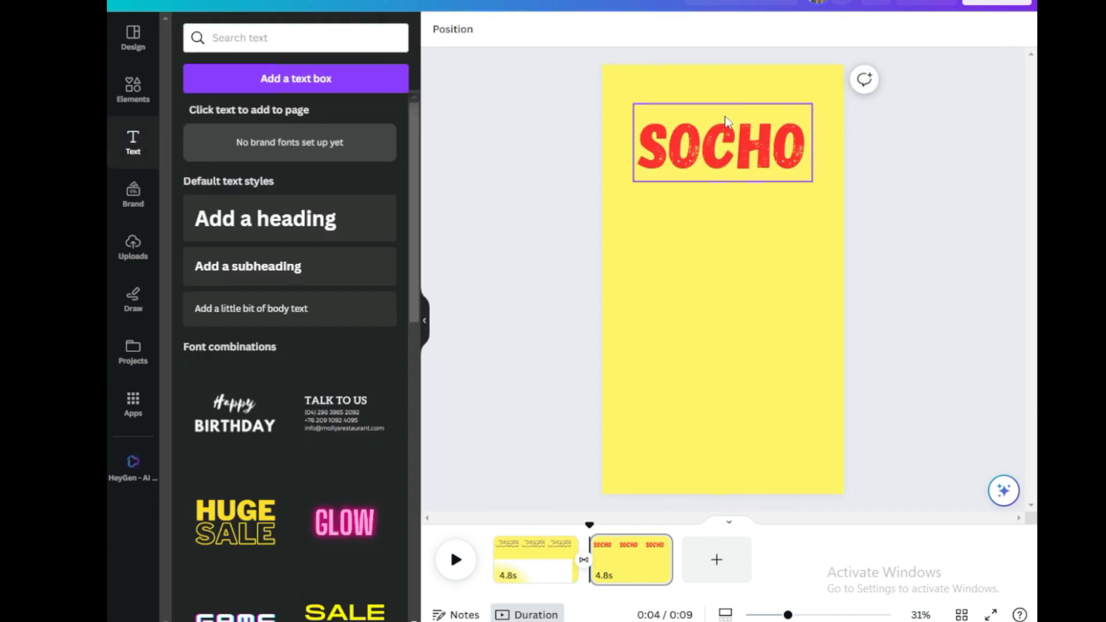
# - Apply the Lift text effect to the "SOCHO" heading
pyautogui.click(727, 121)
pyautogui.click(647, 29)
pyautogui.click(865, 28)
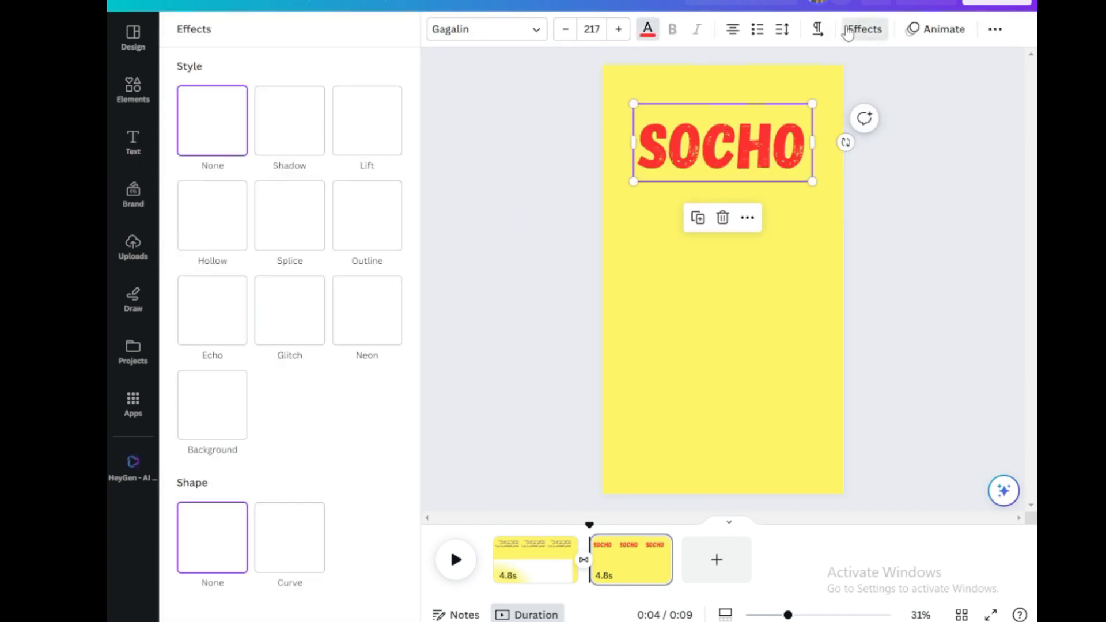
pyautogui.click(369, 124)
pyautogui.press('Escape')
pyautogui.press('Escape')
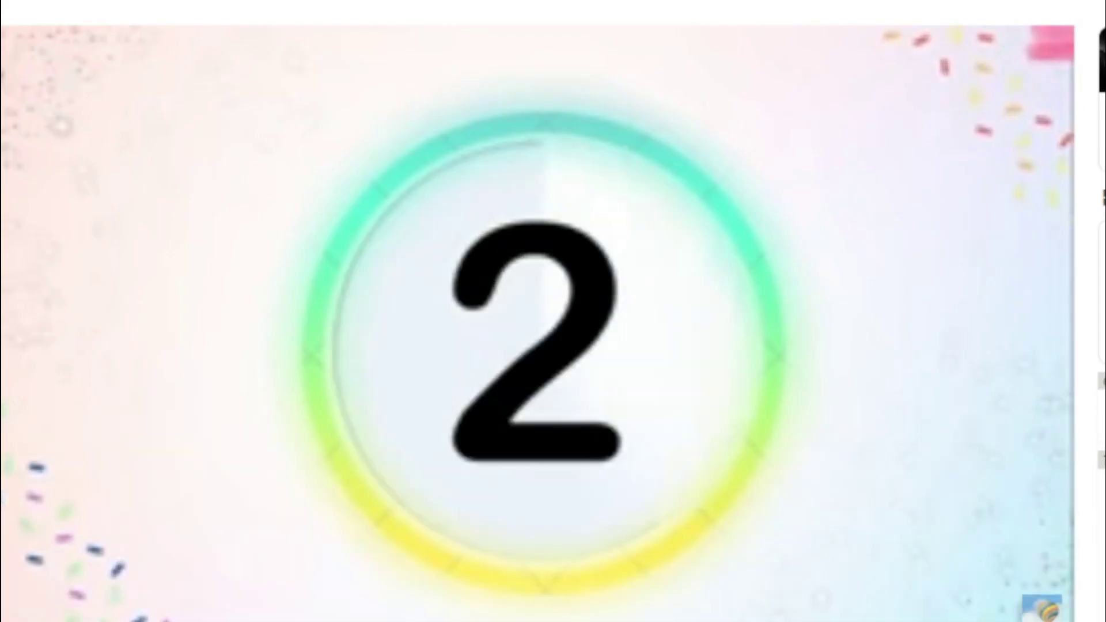
# - Upload the "Countdown 5 seconds timer" video from the Downloads folder and add it to the second page
pyautogui.rightClick(371, 3)
pyautogui.click(435, 102)
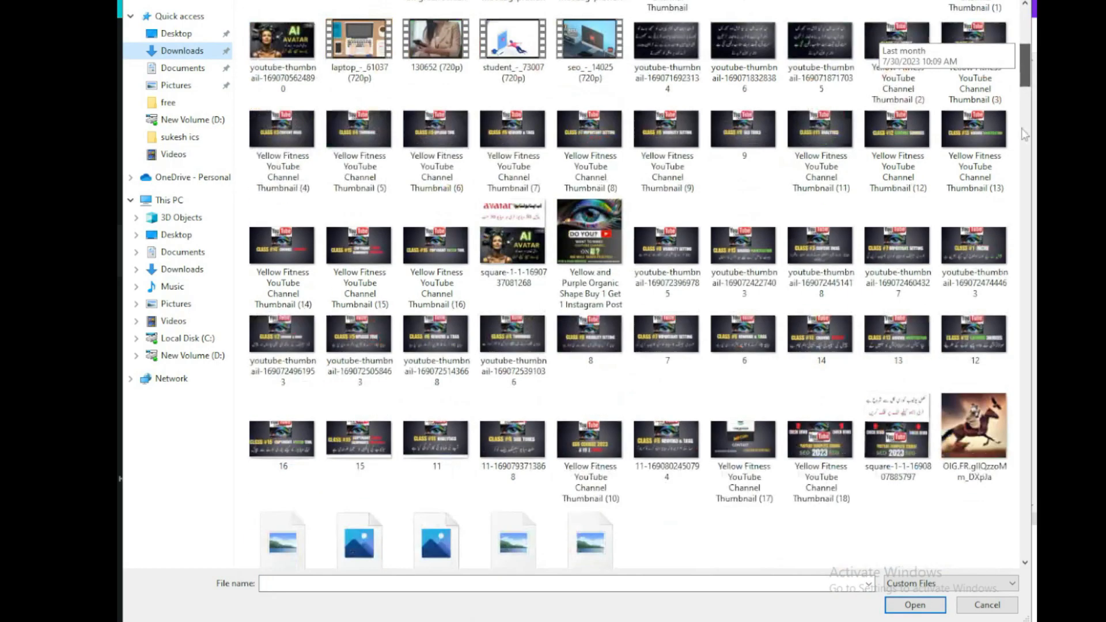
pyautogui.scroll(-15, 953, 533)
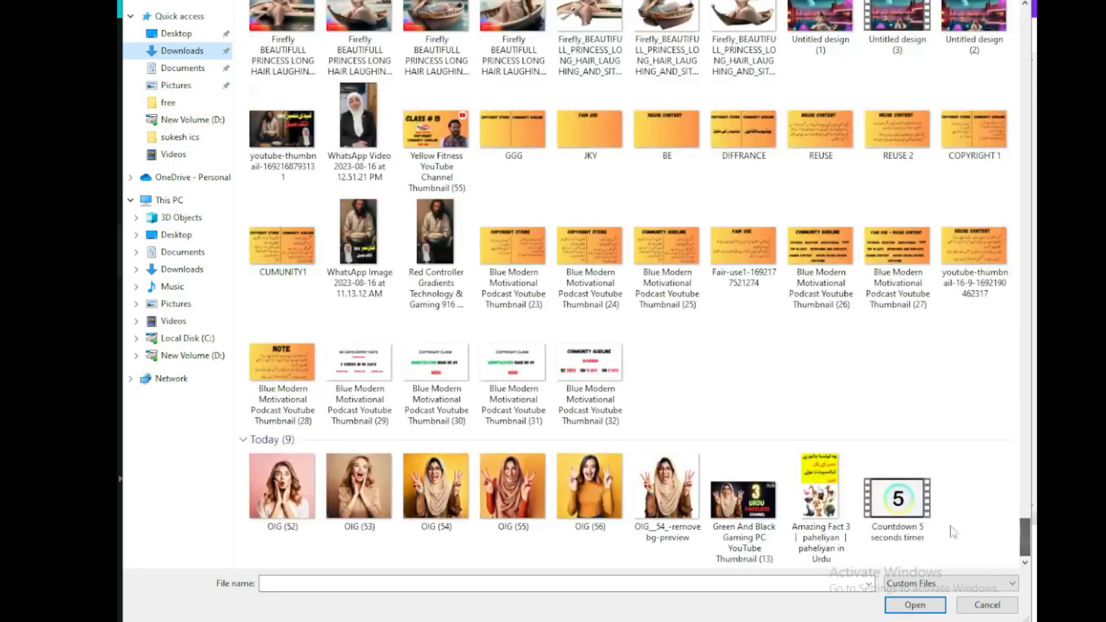
pyautogui.click(898, 501)
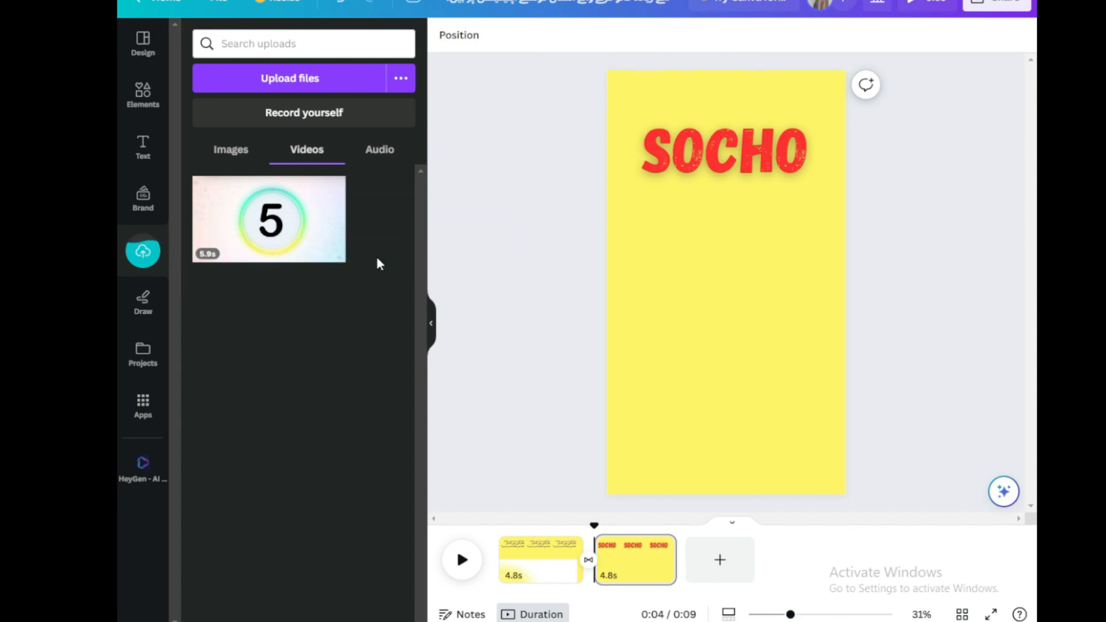
pyautogui.click(270, 243)
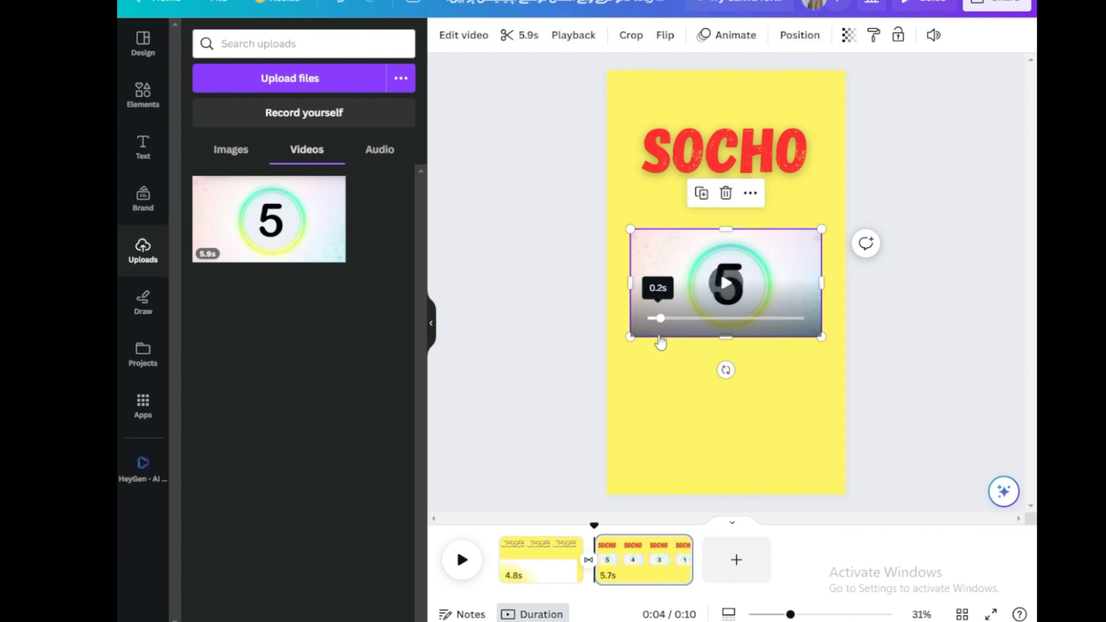
# - Resize the countdown video to span the full page width and centre it below the "SOCHO" heading
pyautogui.click(606, 354)
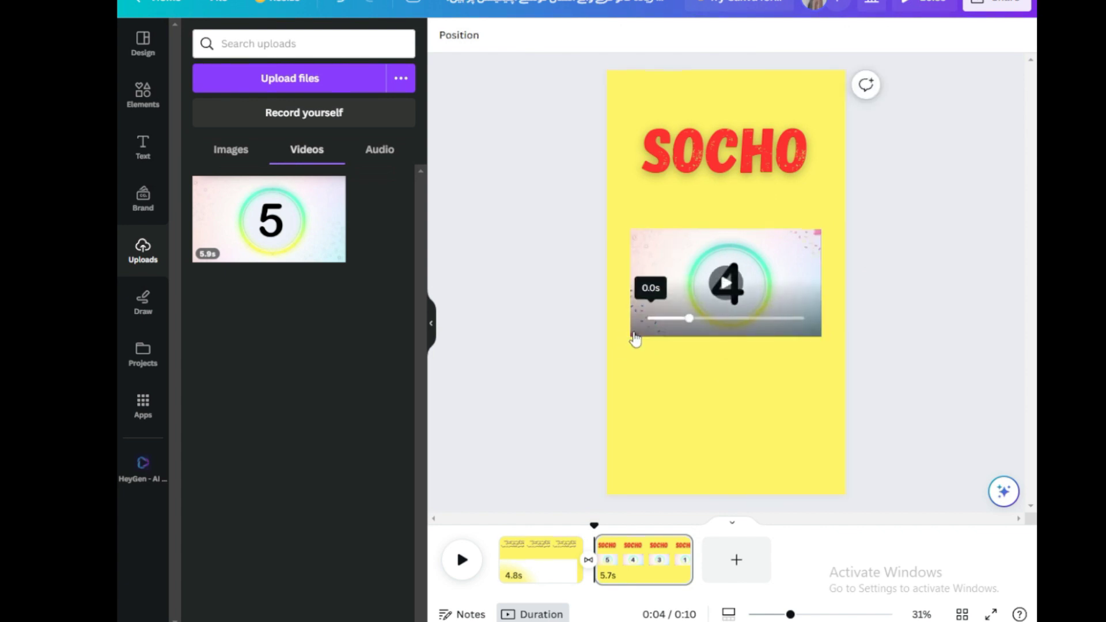
pyautogui.click(688, 282)
pyautogui.moveTo(631, 336); pyautogui.dragTo(507, 405)
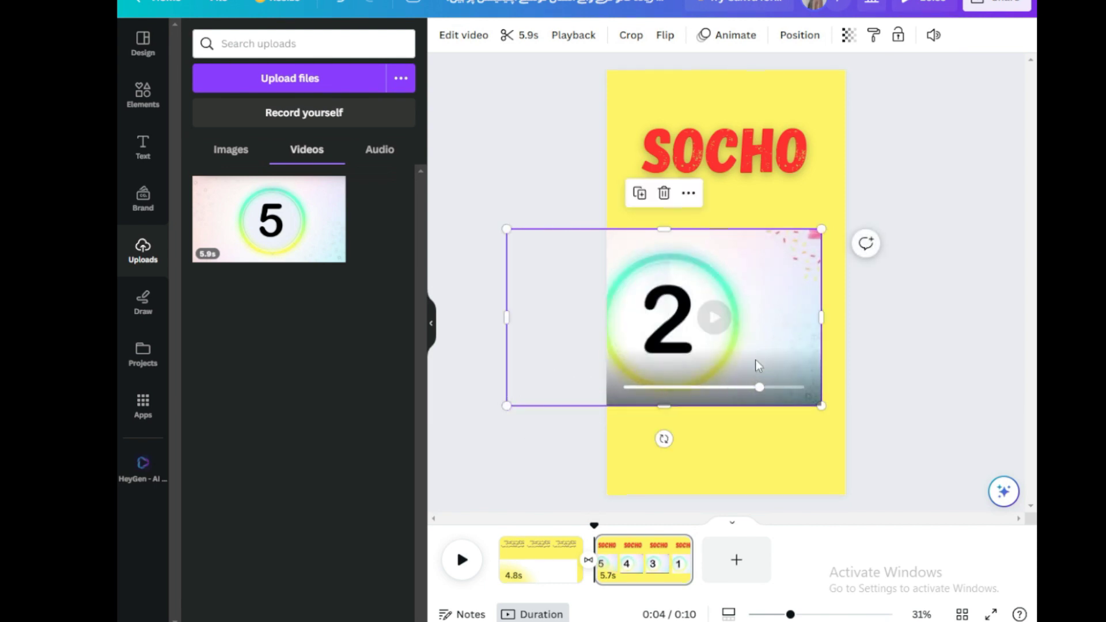
pyautogui.moveTo(673, 279); pyautogui.dragTo(723, 248)
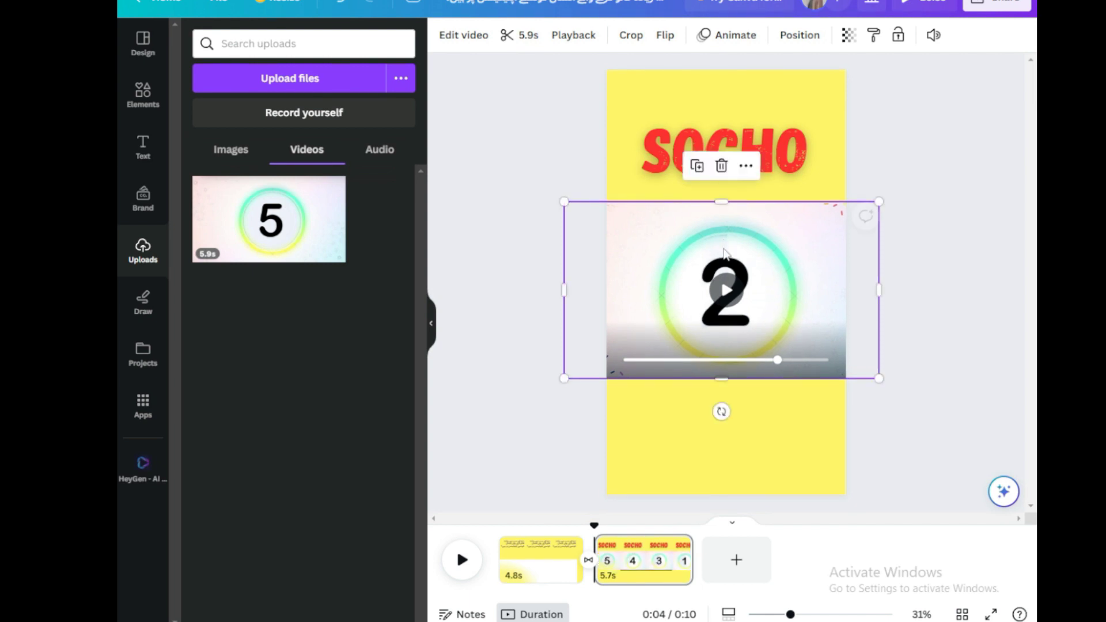
pyautogui.click(536, 351)
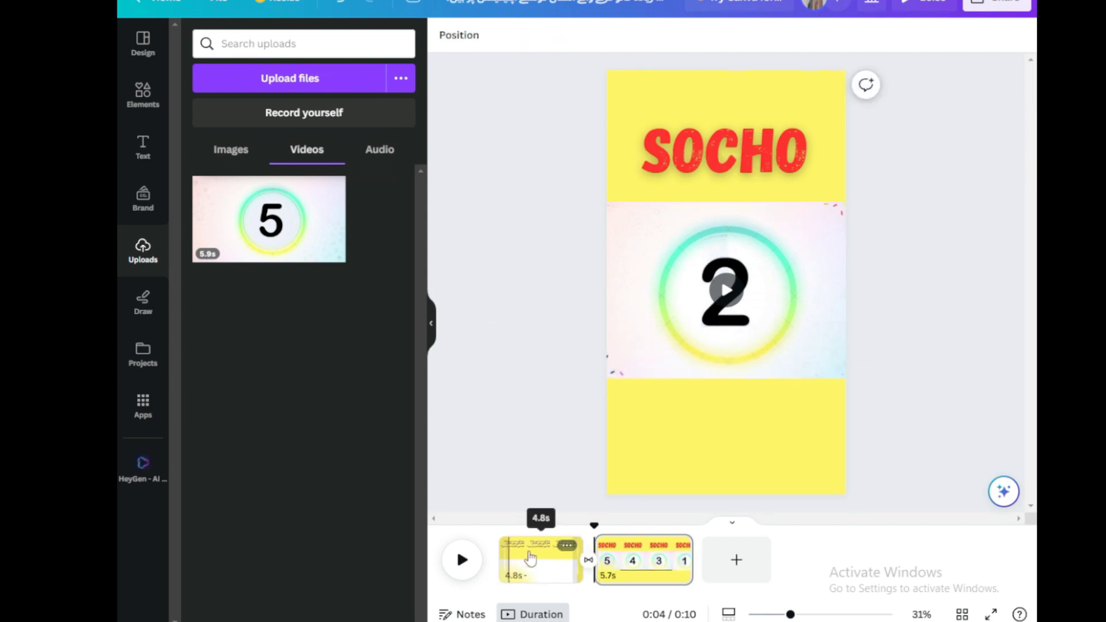
pyautogui.moveTo(592, 525); pyautogui.dragTo(482, 544)
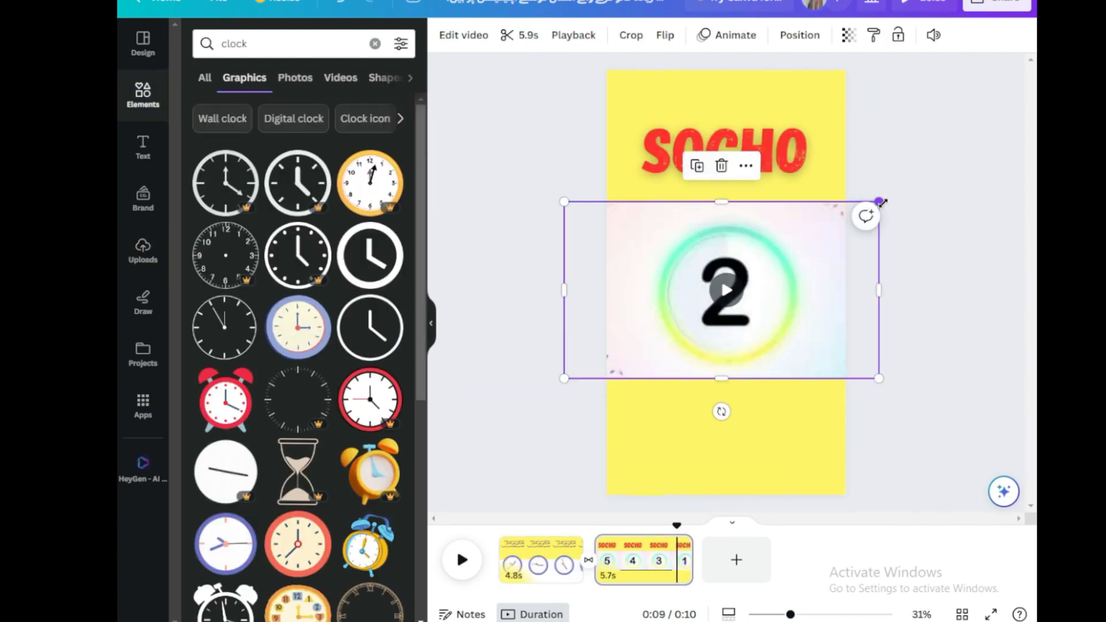
pyautogui.moveTo(883, 204); pyautogui.dragTo(812, 253)
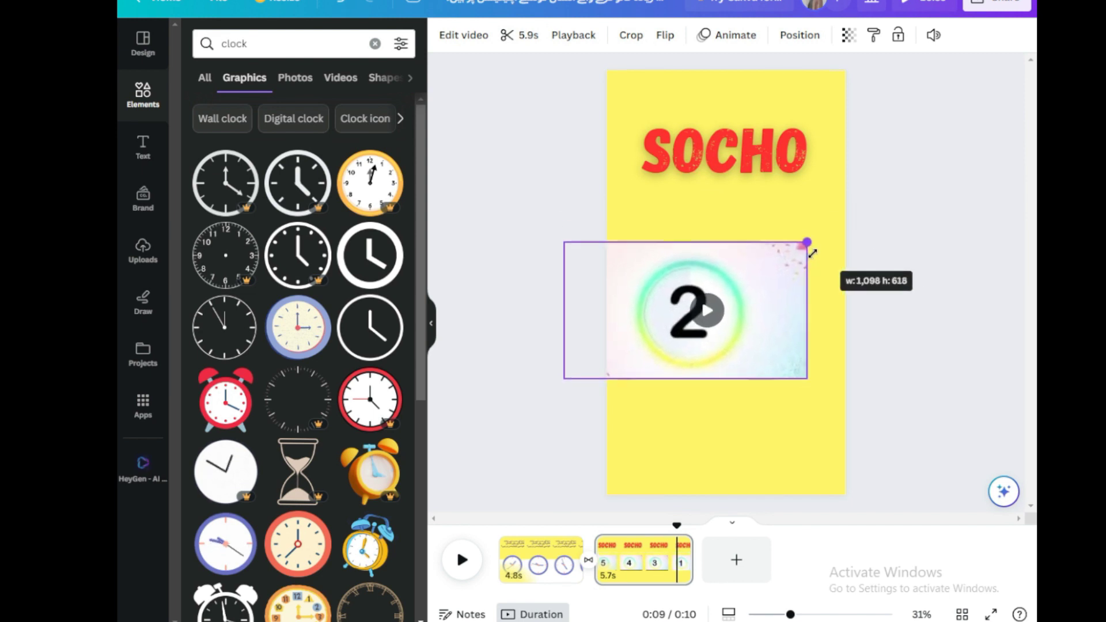
pyautogui.moveTo(646, 272); pyautogui.dragTo(690, 247)
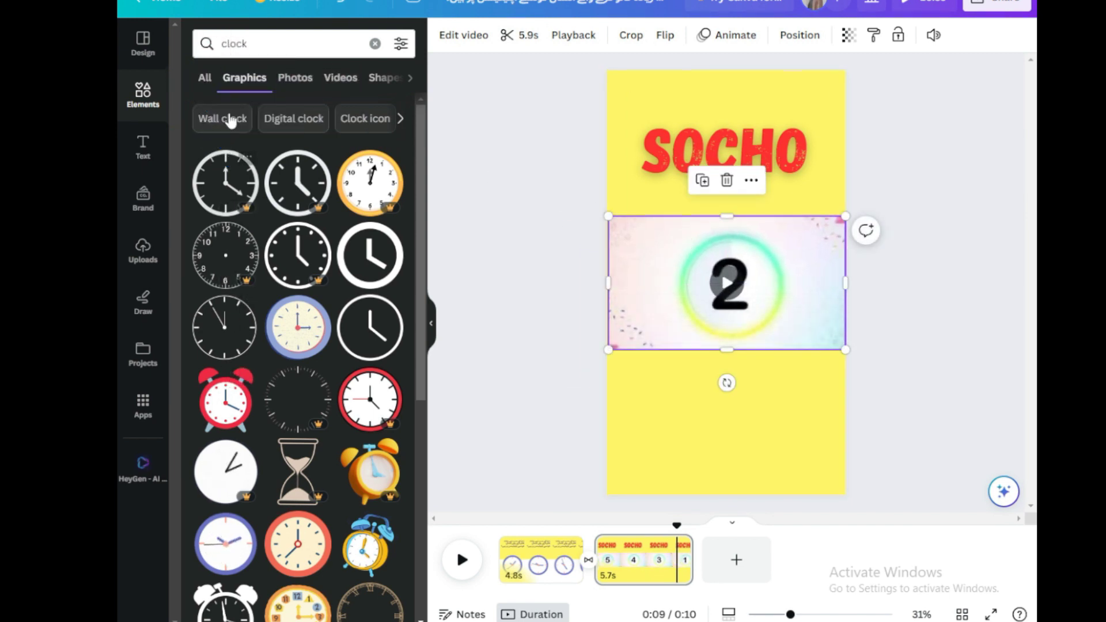
# - Search the elements for "clock" and show all matching graphics
pyautogui.click(375, 43)
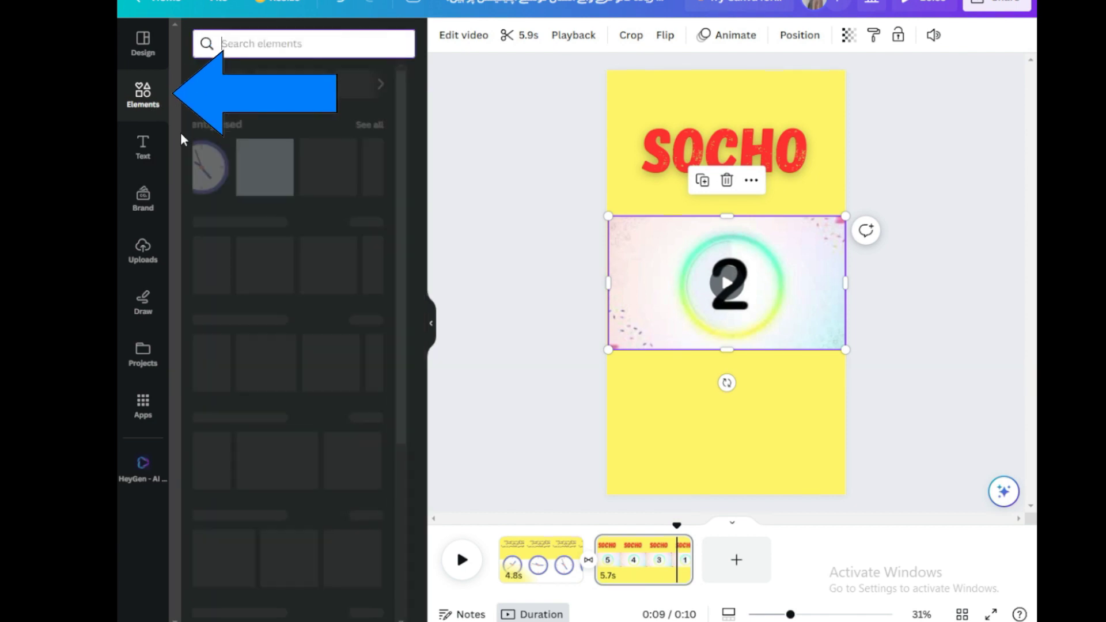
pyautogui.click(143, 199)
pyautogui.click(144, 95)
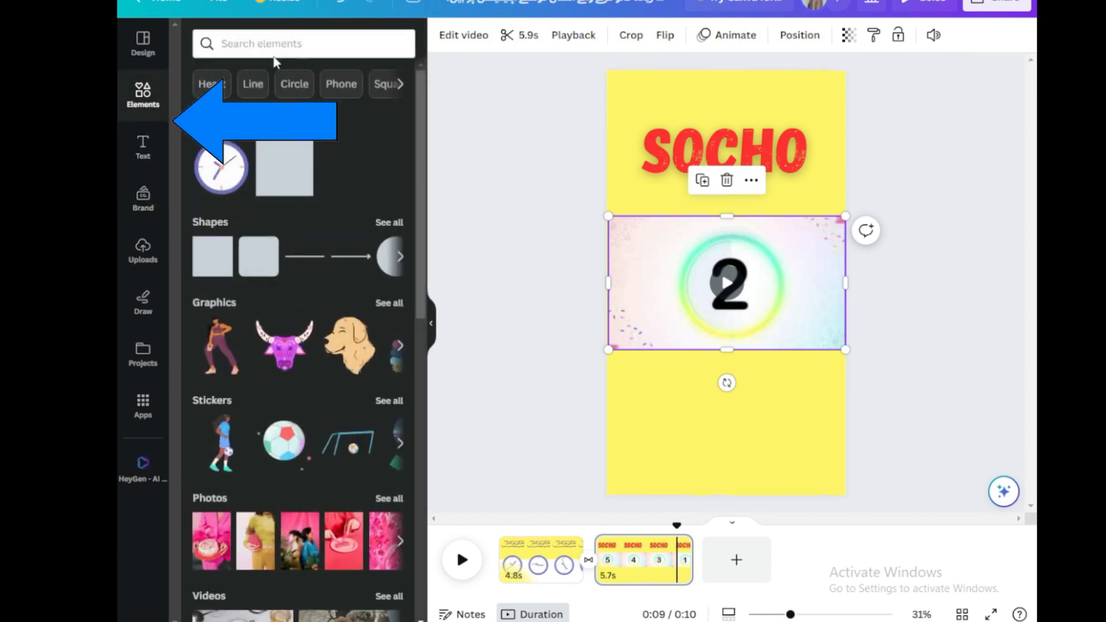
pyautogui.click(297, 44)
pyautogui.write('CLOCK')
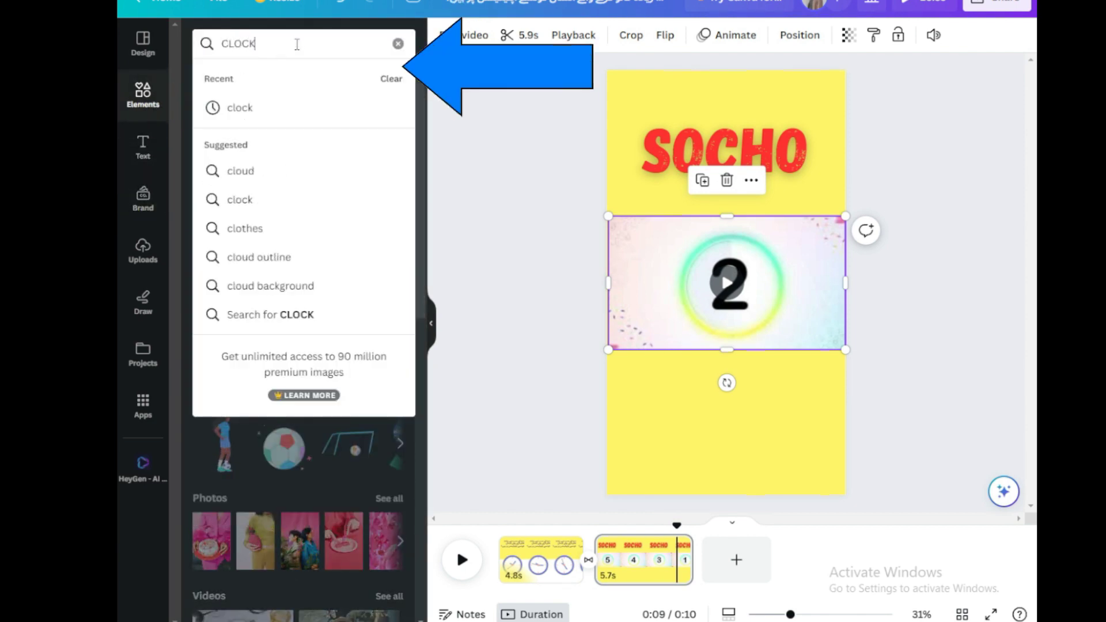
pyautogui.click(240, 108)
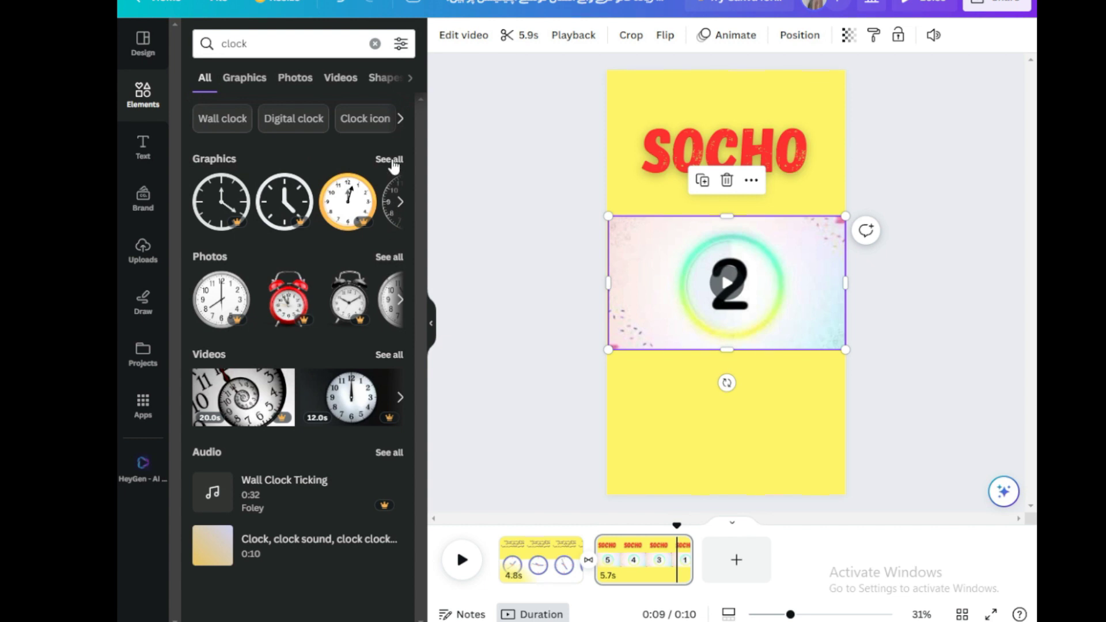
pyautogui.click(245, 78)
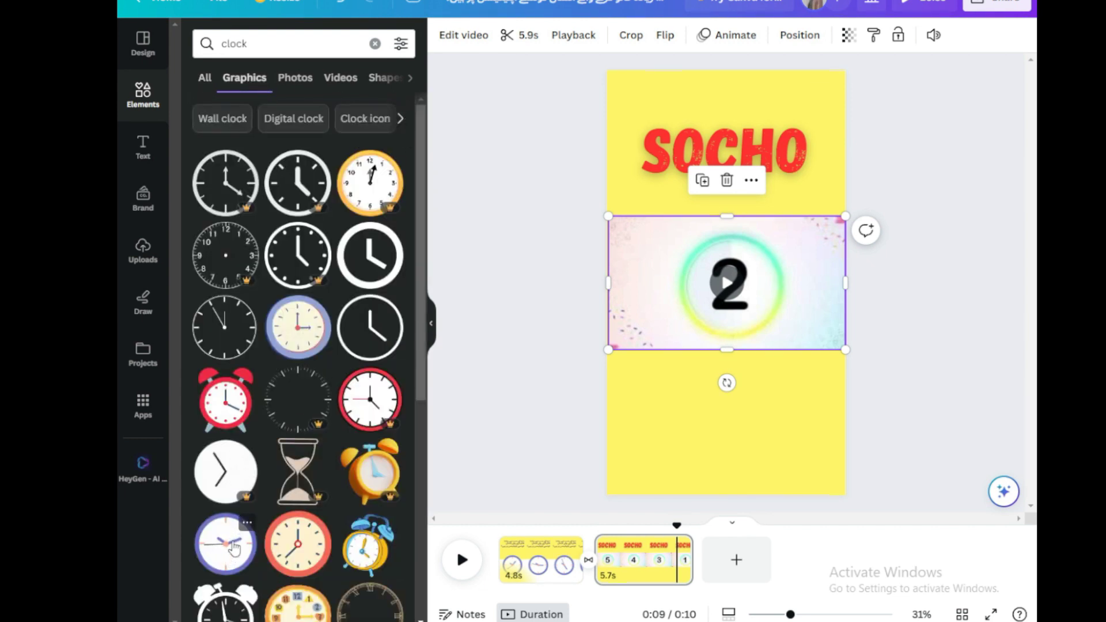
# - Add the purple-rimmed clock graphic to the second page, enlarge it and centre it beneath the countdown video
pyautogui.click(233, 548)
pyautogui.moveTo(845, 191); pyautogui.dragTo(692, 320)
pyautogui.moveTo(678, 366); pyautogui.dragTo(755, 467)
pyautogui.moveTo(768, 422); pyautogui.dragTo(830, 354)
pyautogui.moveTo(772, 459); pyautogui.dragTo(737, 466)
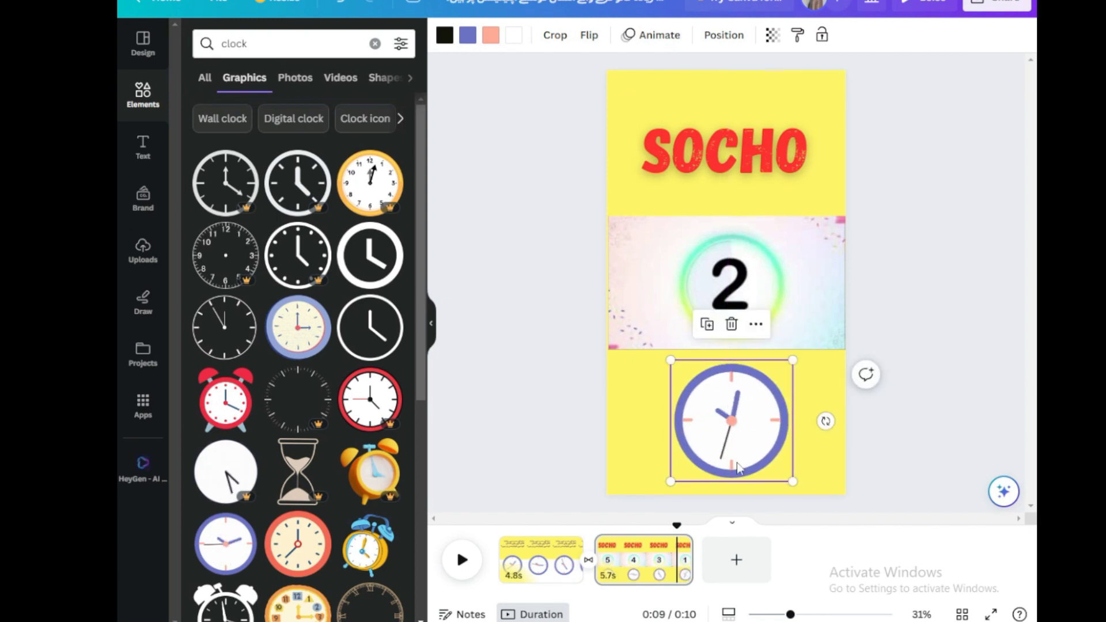
# - Play the video through both pages, return to the start and preview the opening of the first page
pyautogui.click(462, 560)
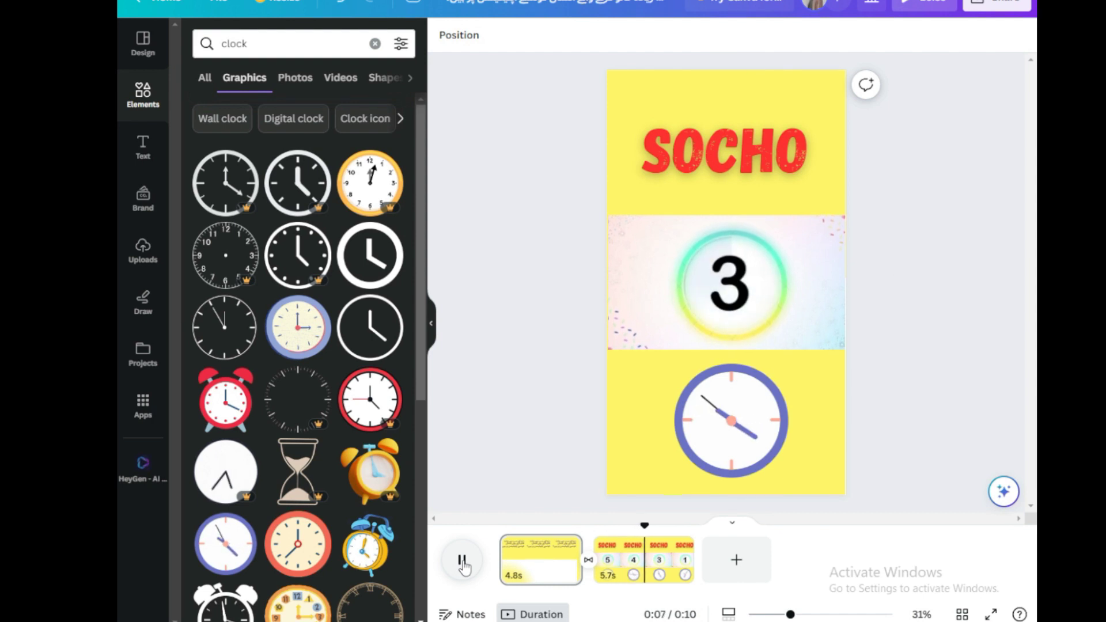
pyautogui.click(462, 560)
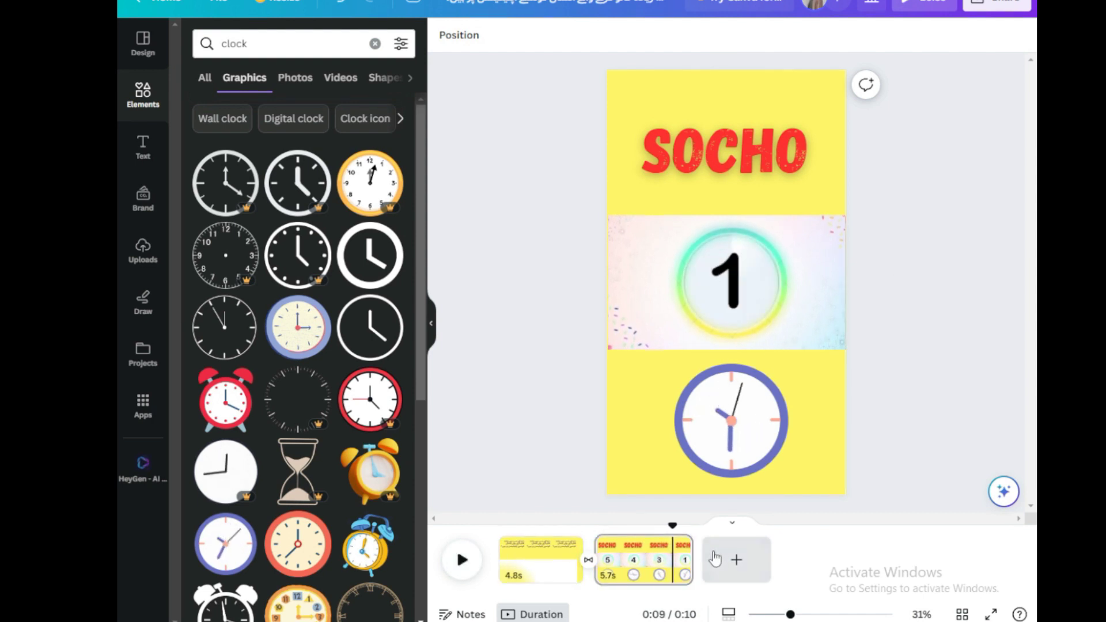
pyautogui.moveTo(672, 526); pyautogui.dragTo(510, 526)
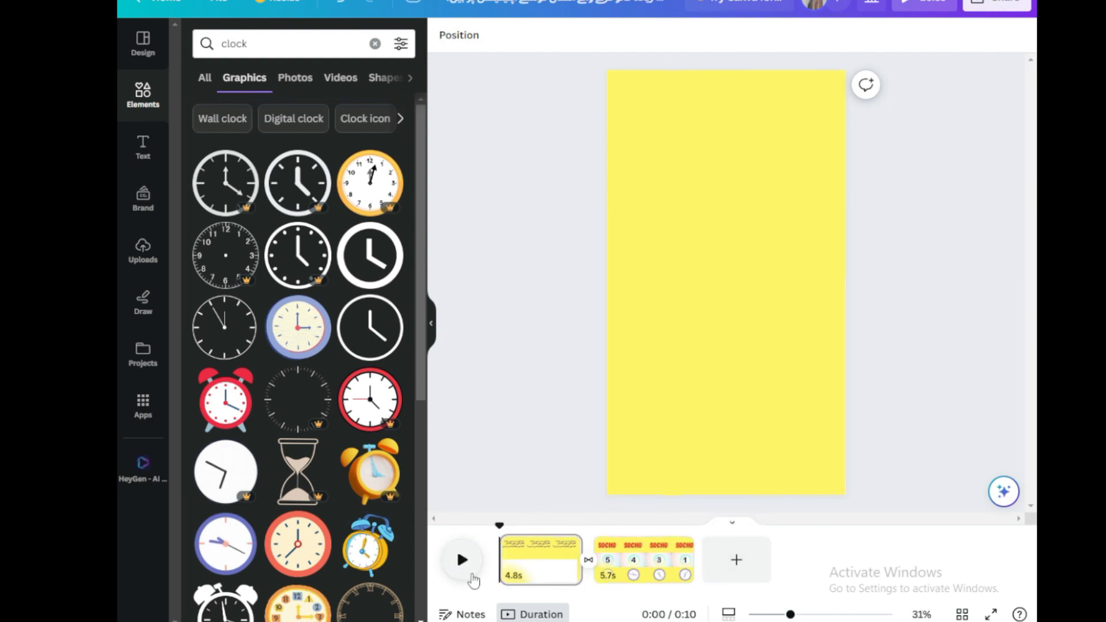
pyautogui.click(462, 560)
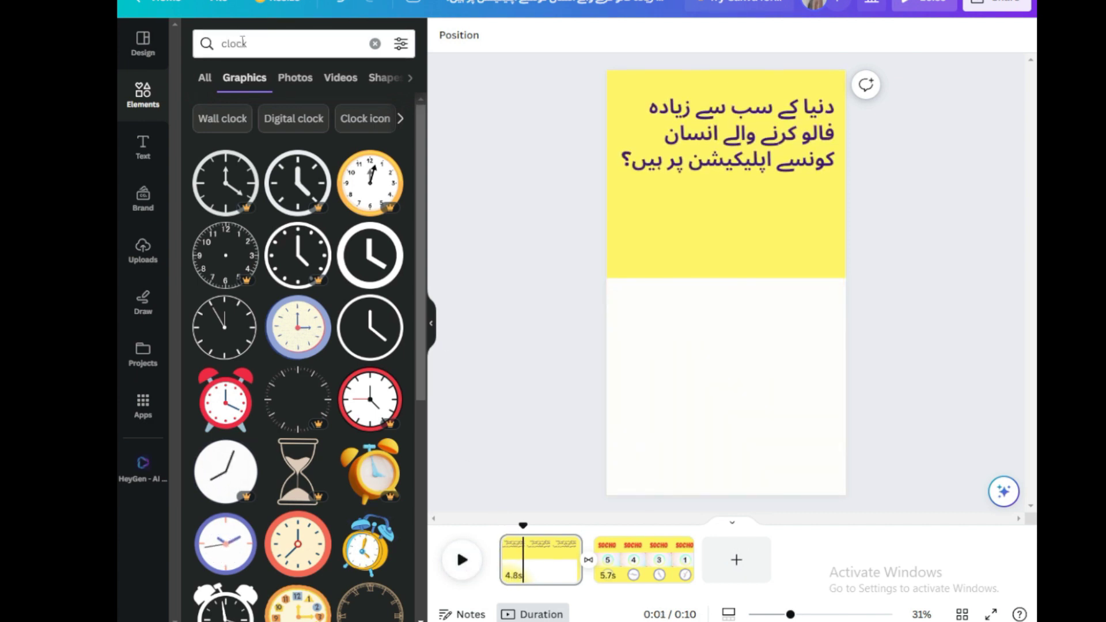
pyautogui.click(374, 44)
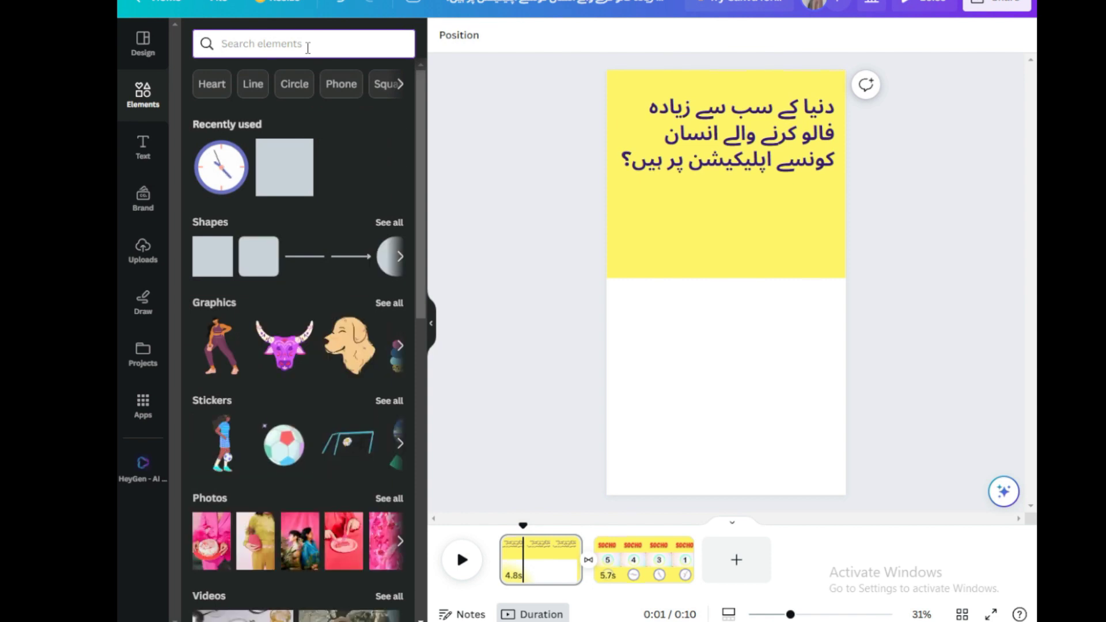
pyautogui.write('HUMAN')
pyautogui.press('Return')
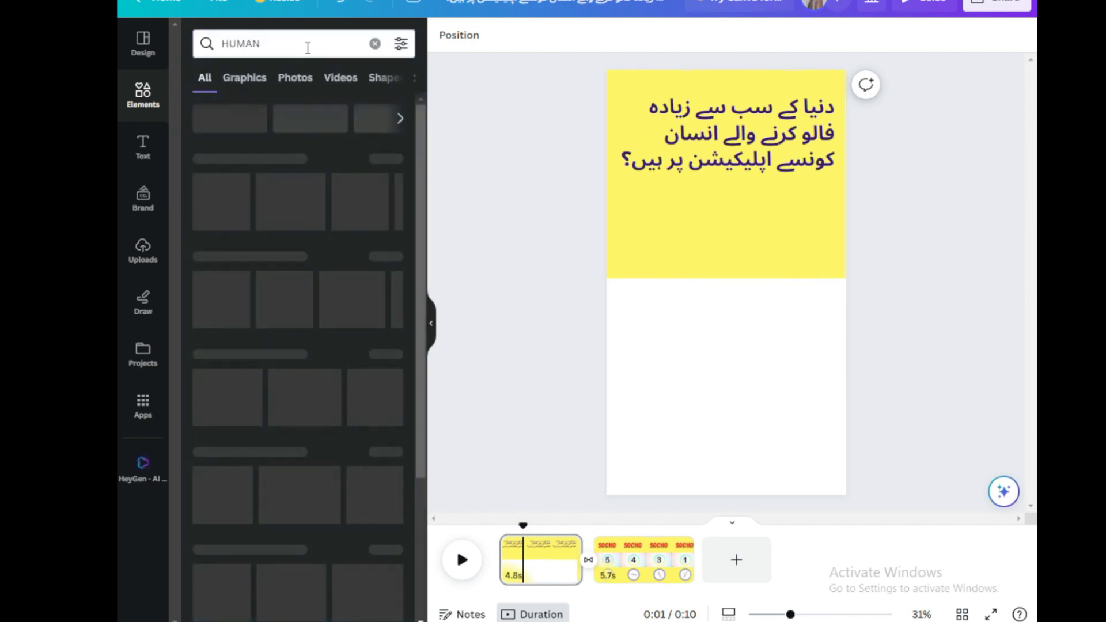
pyautogui.click(375, 43)
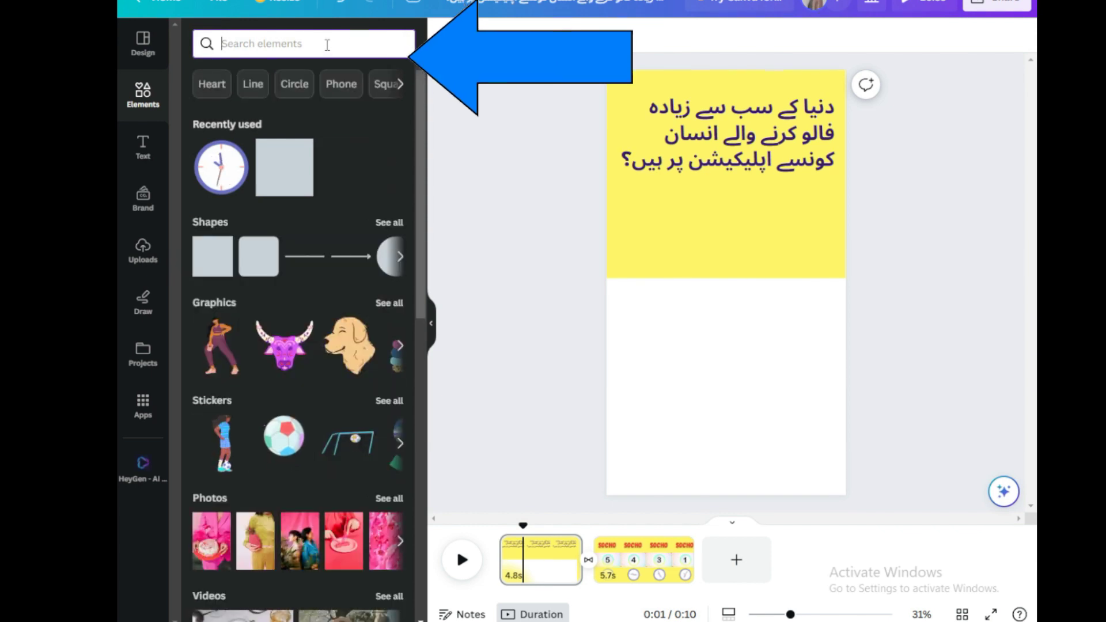
# - Search the elements for "PEOPLE" and show all matching graphics
pyautogui.write('PEOPLE')
pyautogui.press('Return')
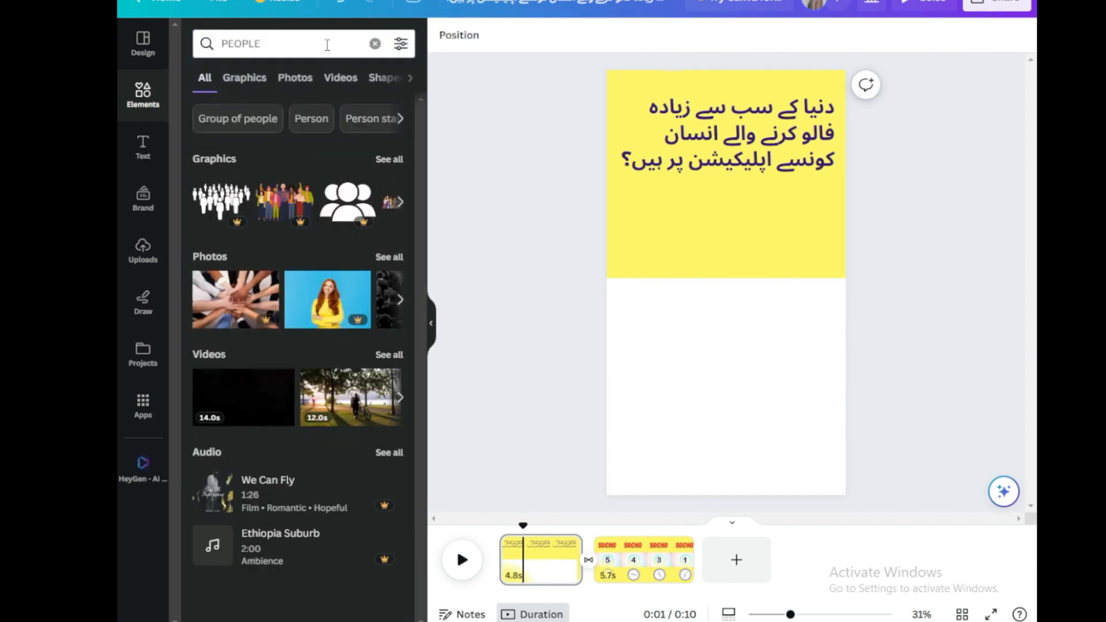
pyautogui.click(390, 159)
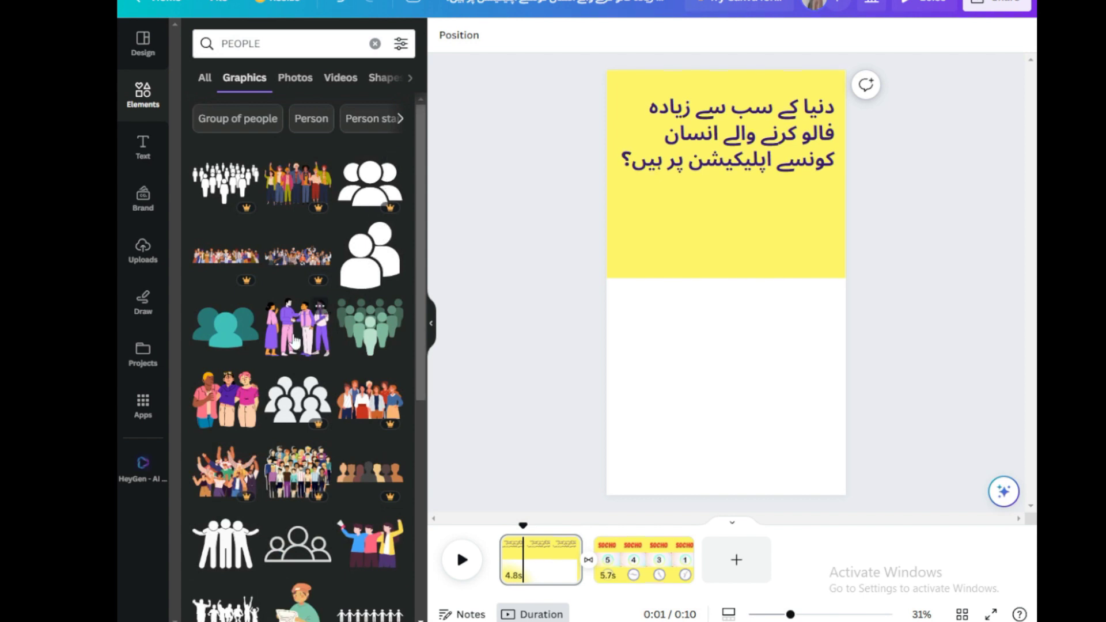
# - Place the illustration of three friends in the white lower half of the first page and animate it with Rise
pyautogui.click(243, 397)
pyautogui.moveTo(731, 280); pyautogui.dragTo(731, 412)
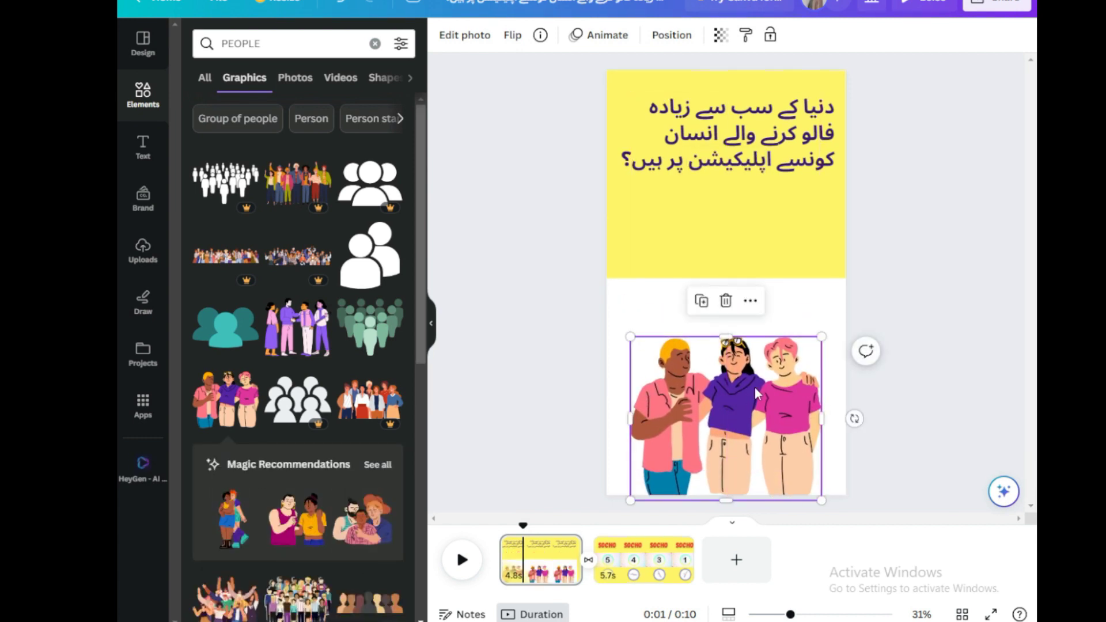
pyautogui.click(616, 38)
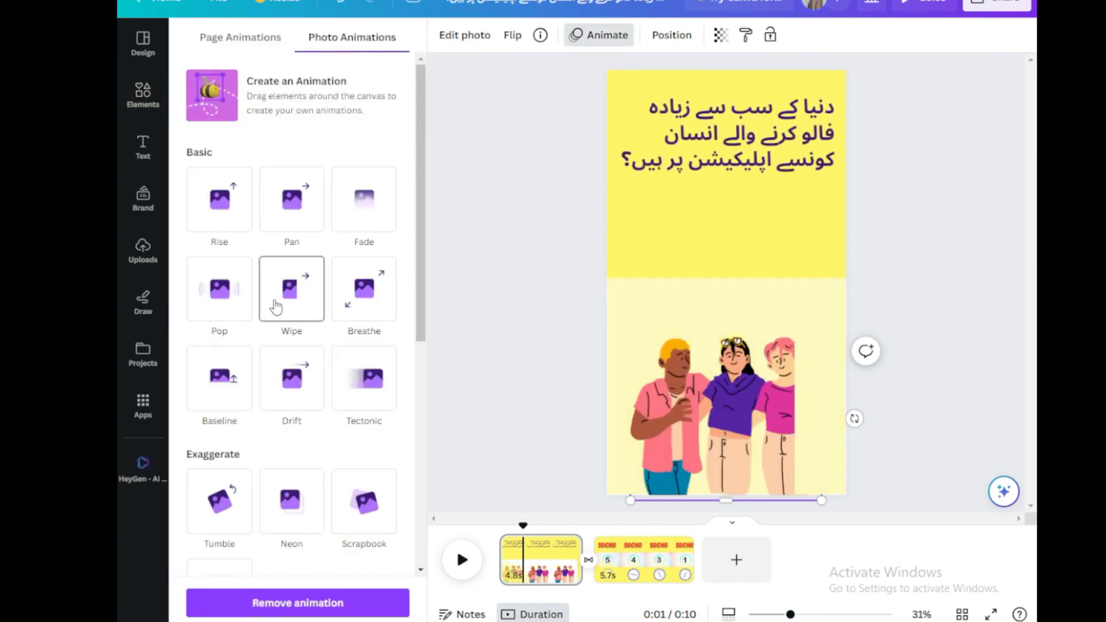
pyautogui.click(226, 229)
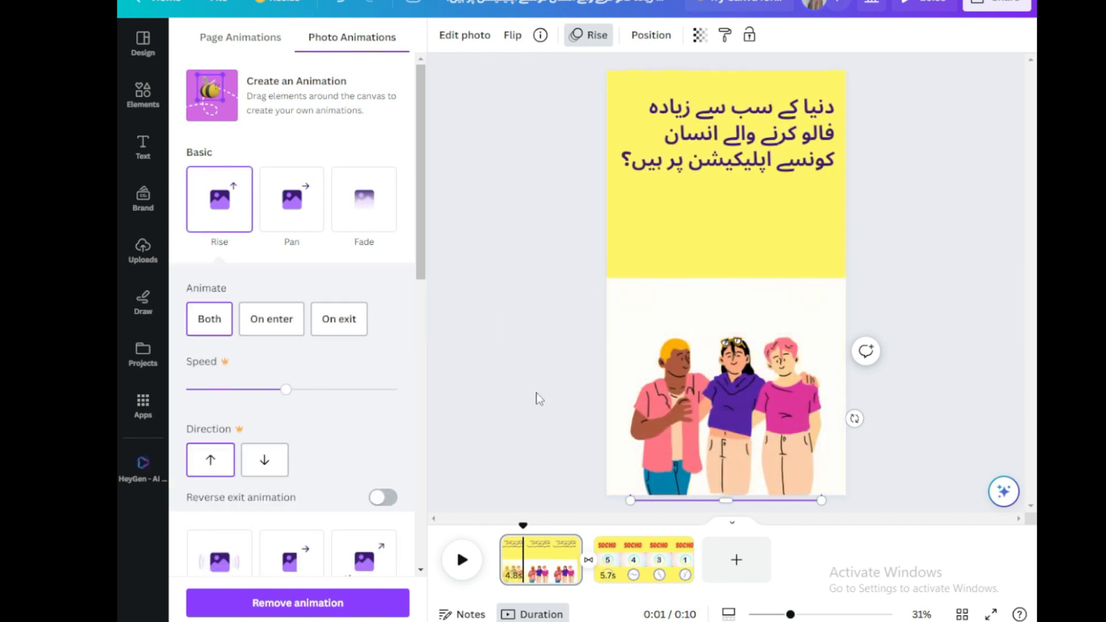
# - Search the elements for "social media" and show all matching graphics
pyautogui.click(141, 95)
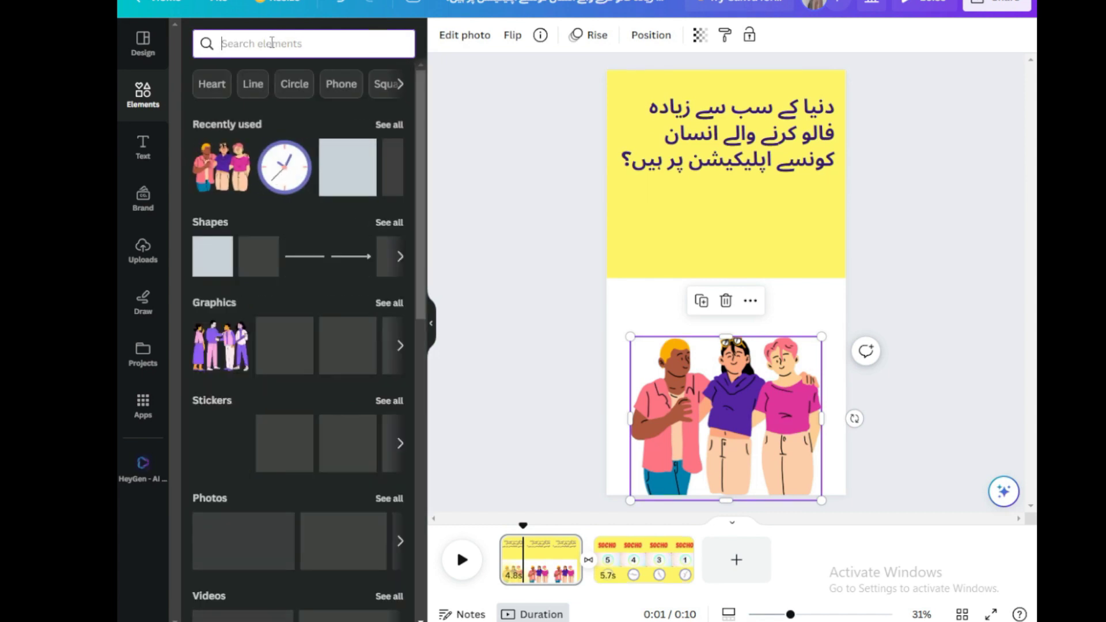
pyautogui.write('SICIAL')
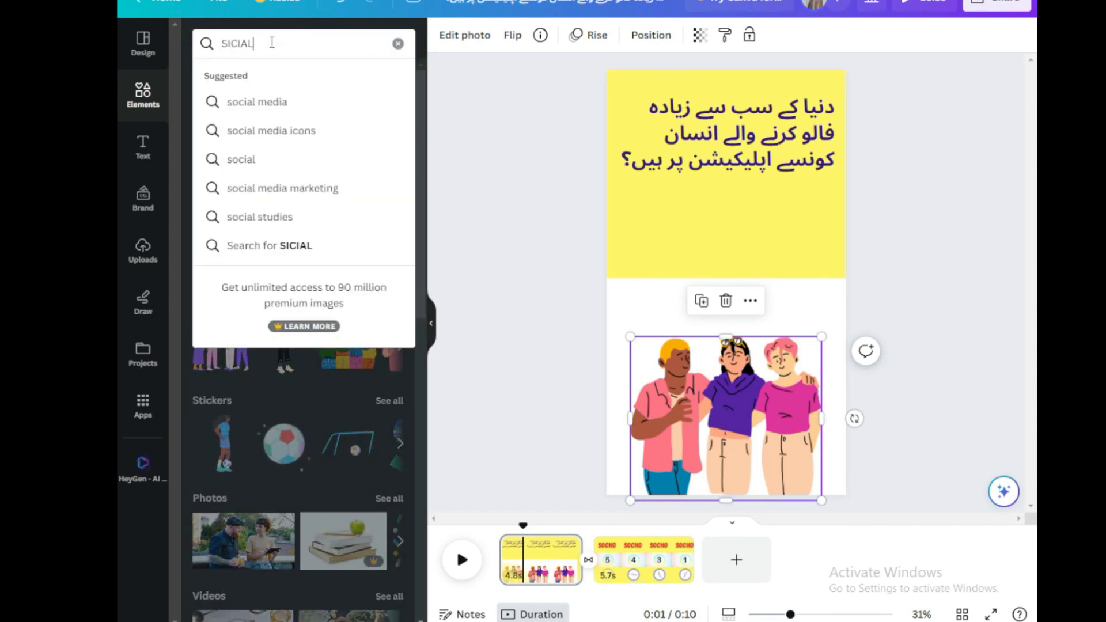
pyautogui.click(276, 102)
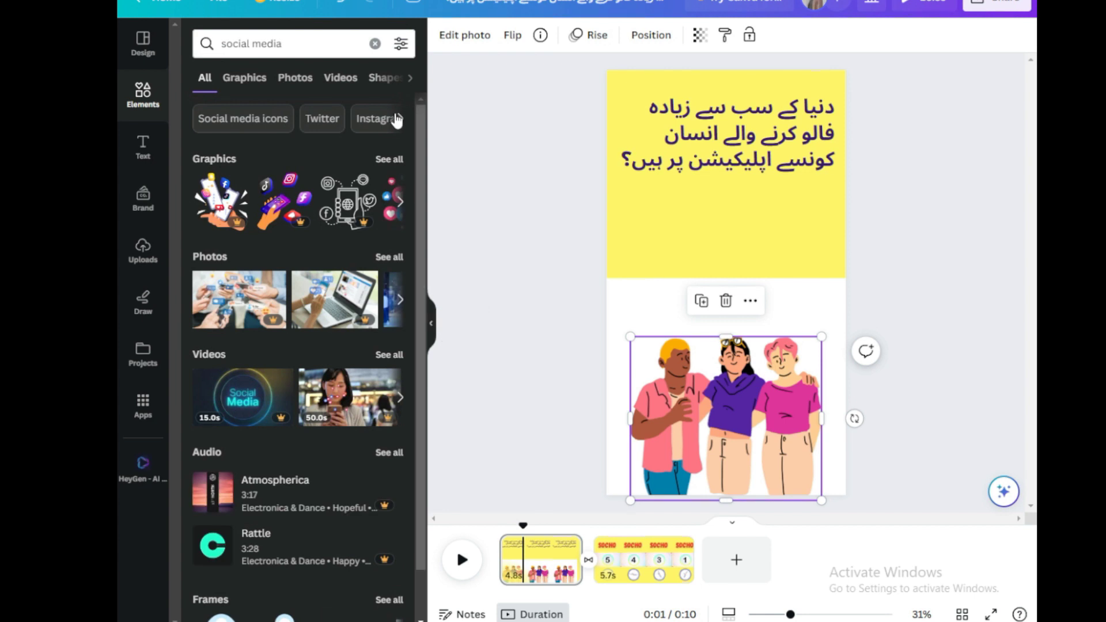
pyautogui.click(390, 159)
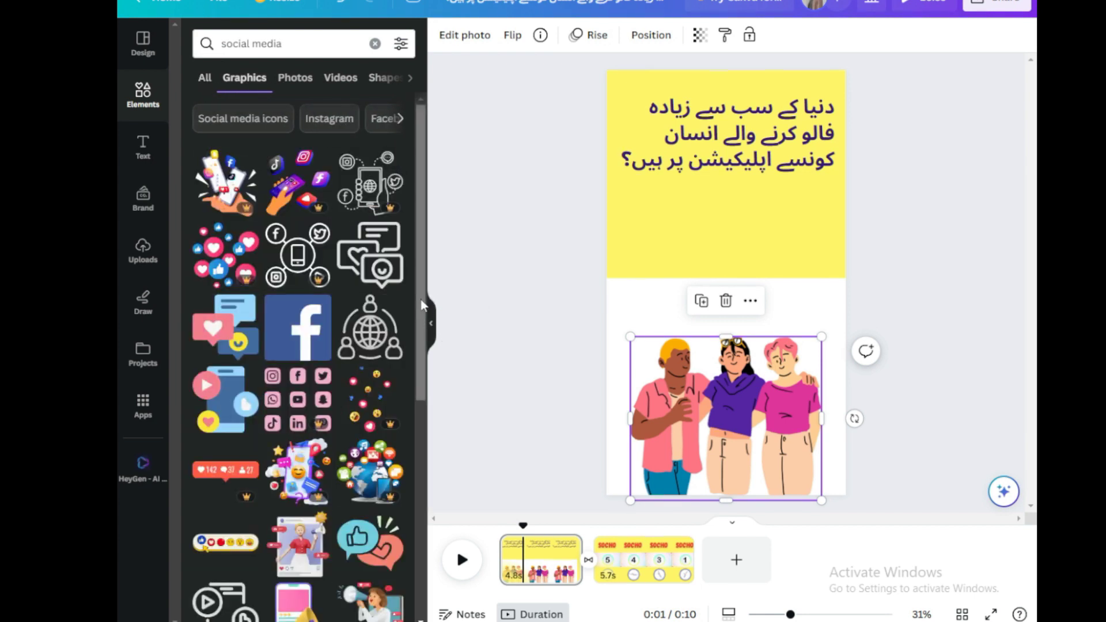
# - Place the graphic of overlapping app icons with the envelope and duck below the question text on the first page, slightly reduced in size
pyautogui.moveTo(422, 305); pyautogui.dragTo(427, 532)
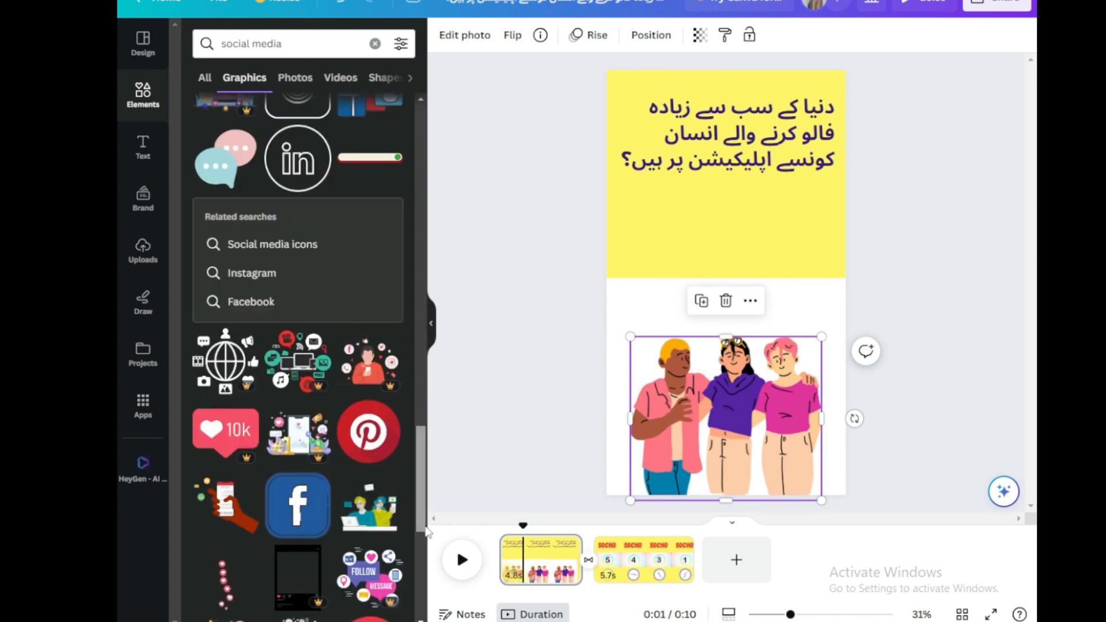
pyautogui.scroll(3, 400, 338)
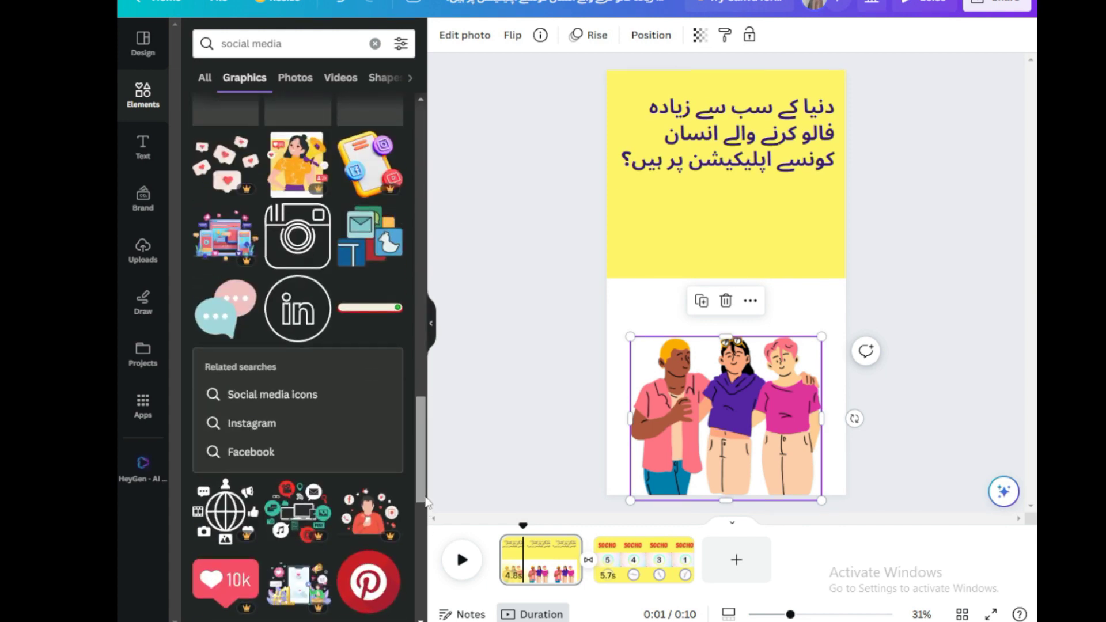
pyautogui.click(369, 256)
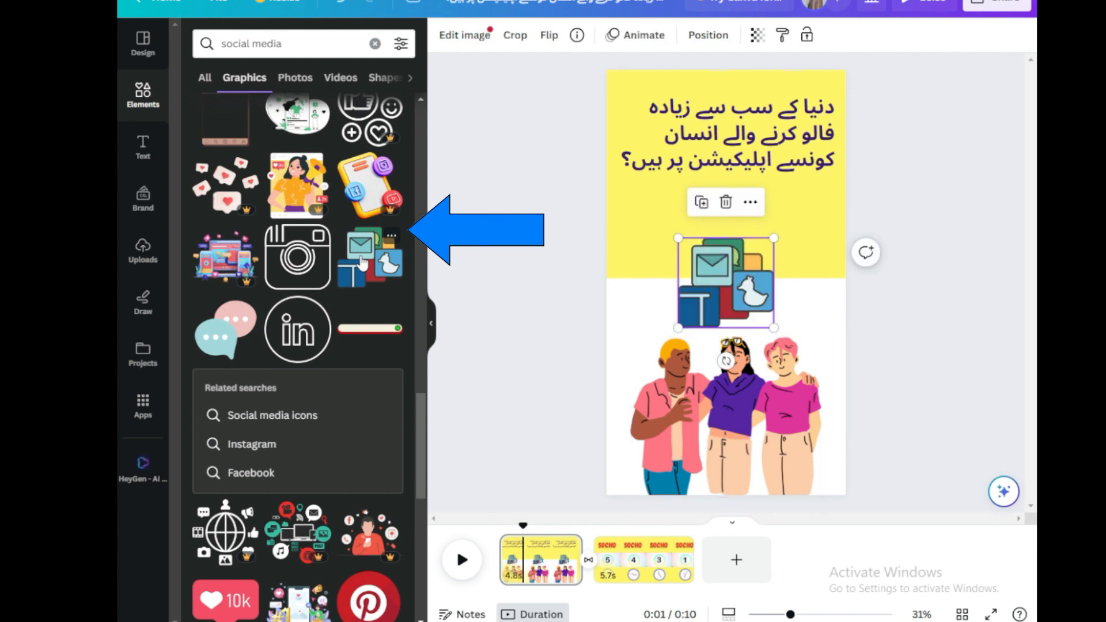
pyautogui.moveTo(767, 248)
pyautogui.mouseDown()
pyautogui.moveTo(775, 236)
pyautogui.moveTo(762, 250)
pyautogui.mouseUp()
pyautogui.moveTo(732, 293); pyautogui.dragTo(737, 237)
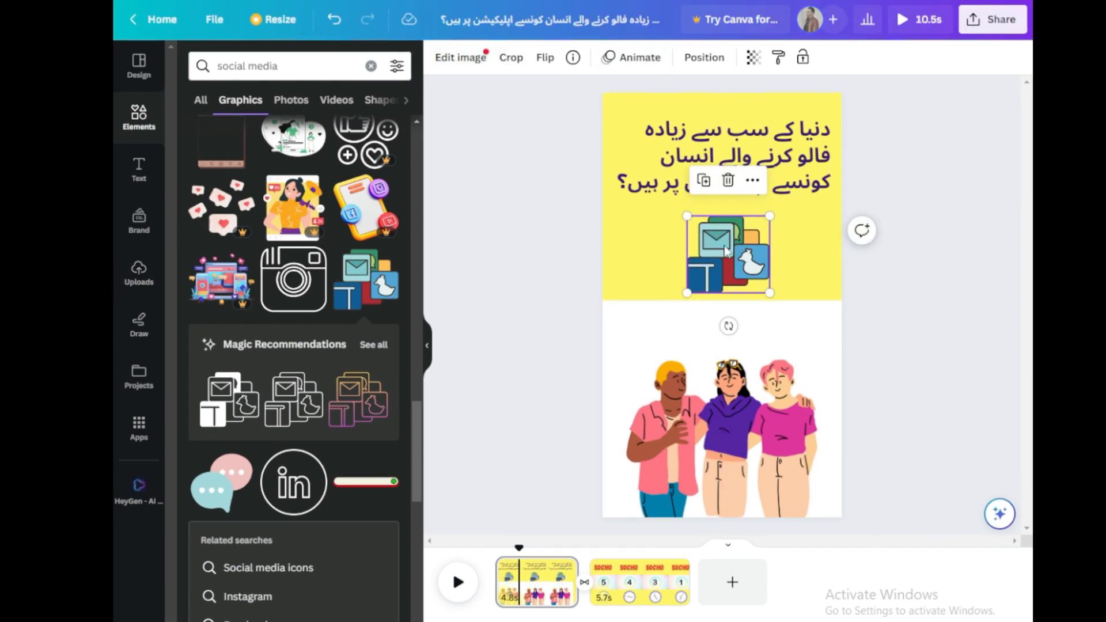
# - Animate the app icons graphic on the first page with Pop
pyautogui.click(524, 255)
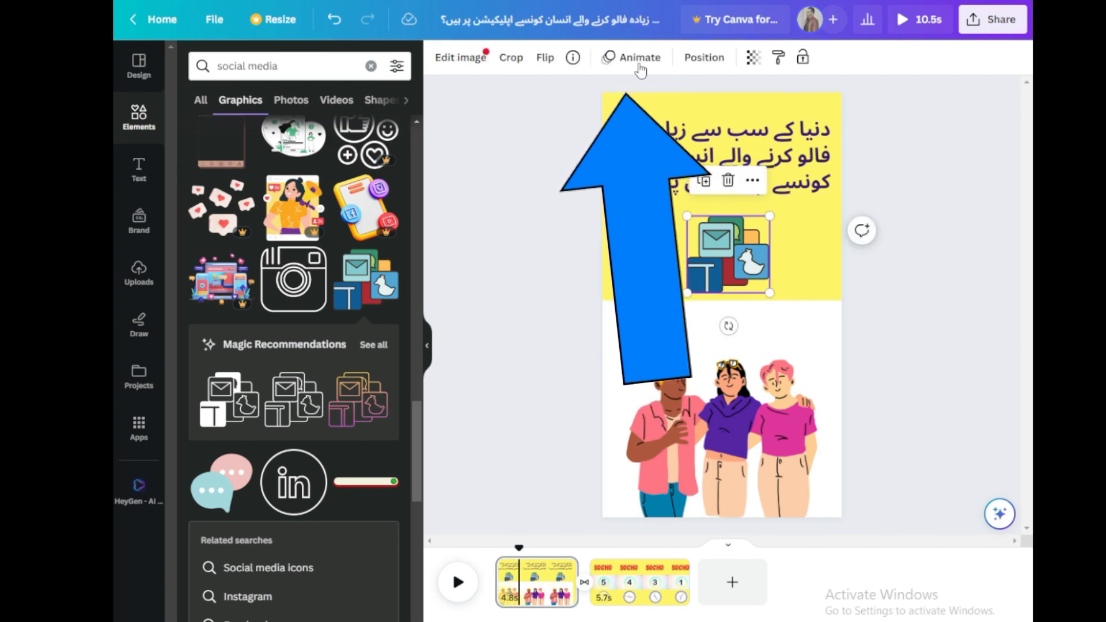
pyautogui.click(641, 70)
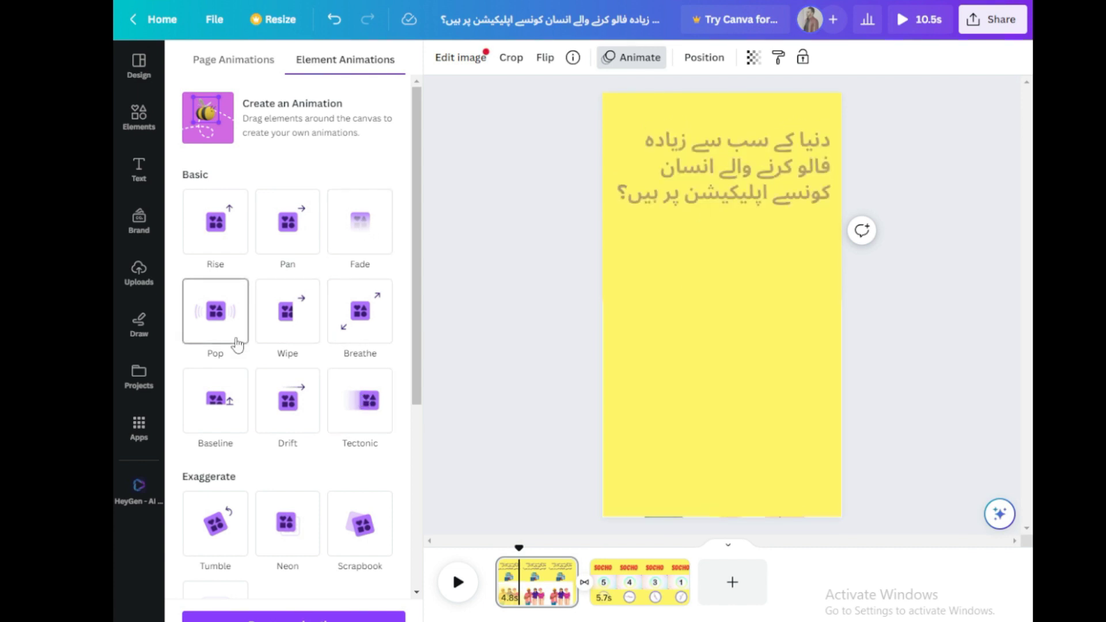
pyautogui.click(237, 344)
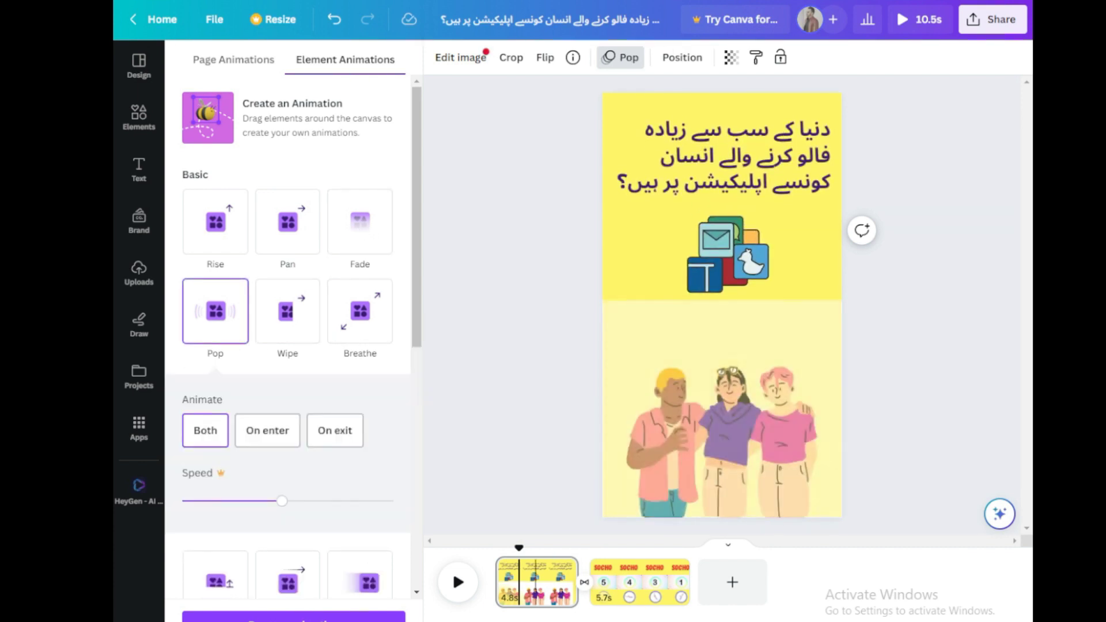
# - Preview the first page's animations from the start of the video
pyautogui.moveTo(520, 546); pyautogui.dragTo(469, 548)
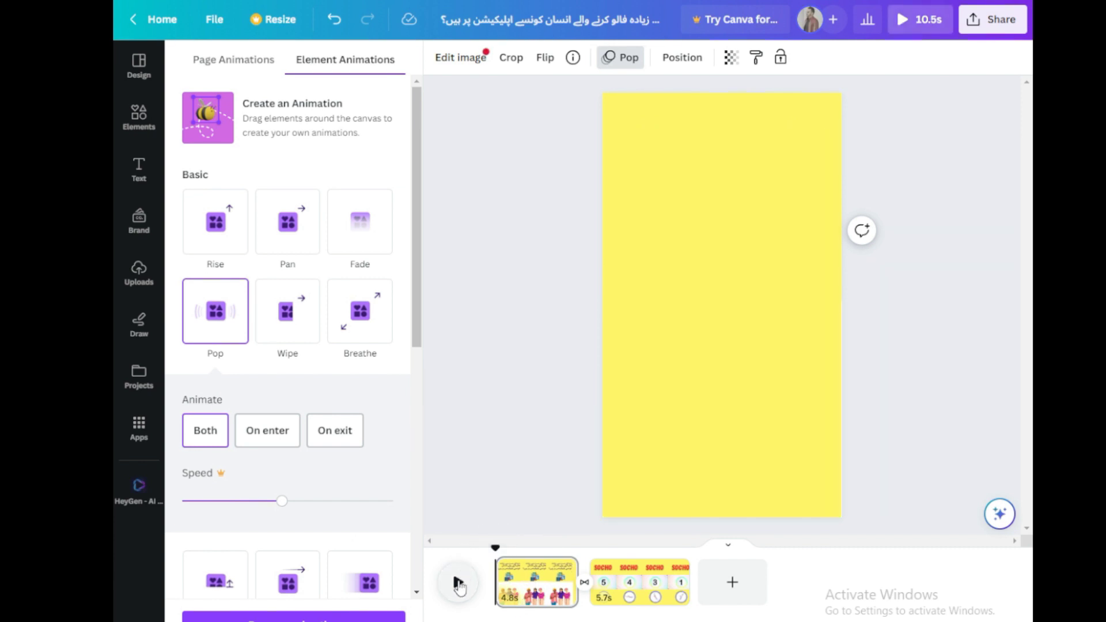
pyautogui.click(458, 582)
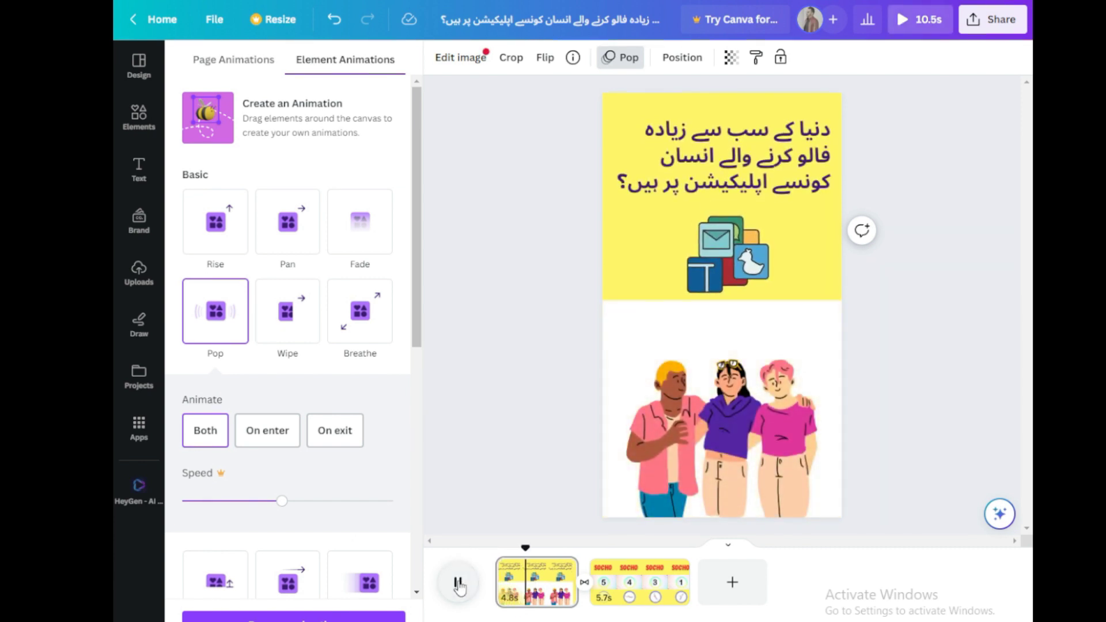
pyautogui.click(460, 585)
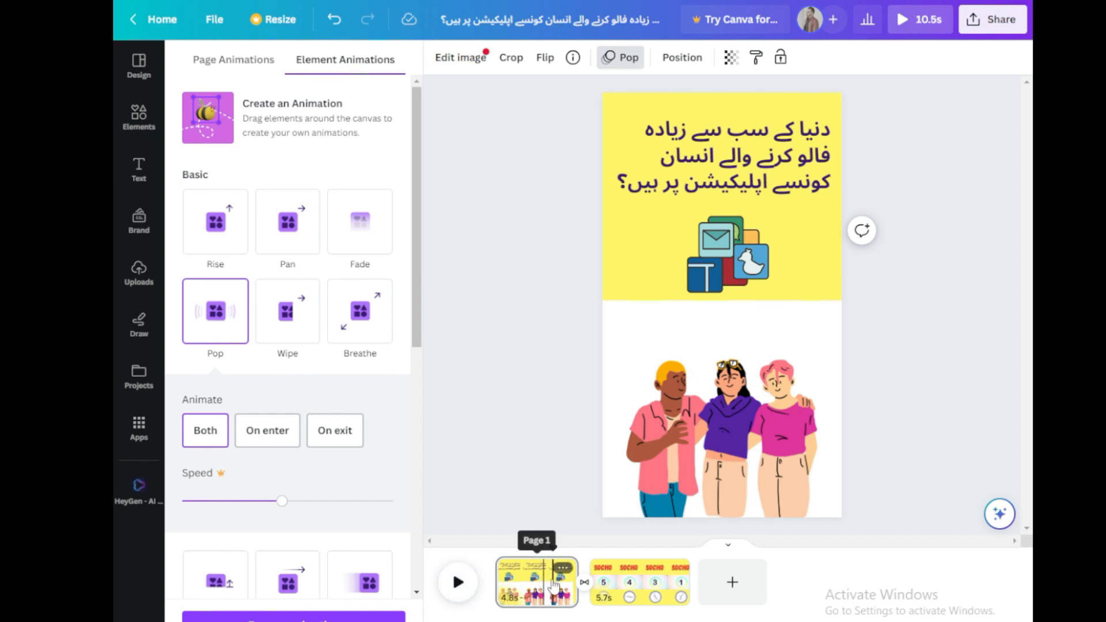
# - Shorten the first page to 3.6 s and the SOCHO countdown page to 5.4 s, playing the video in between
pyautogui.moveTo(577, 582); pyautogui.dragTo(557, 570)
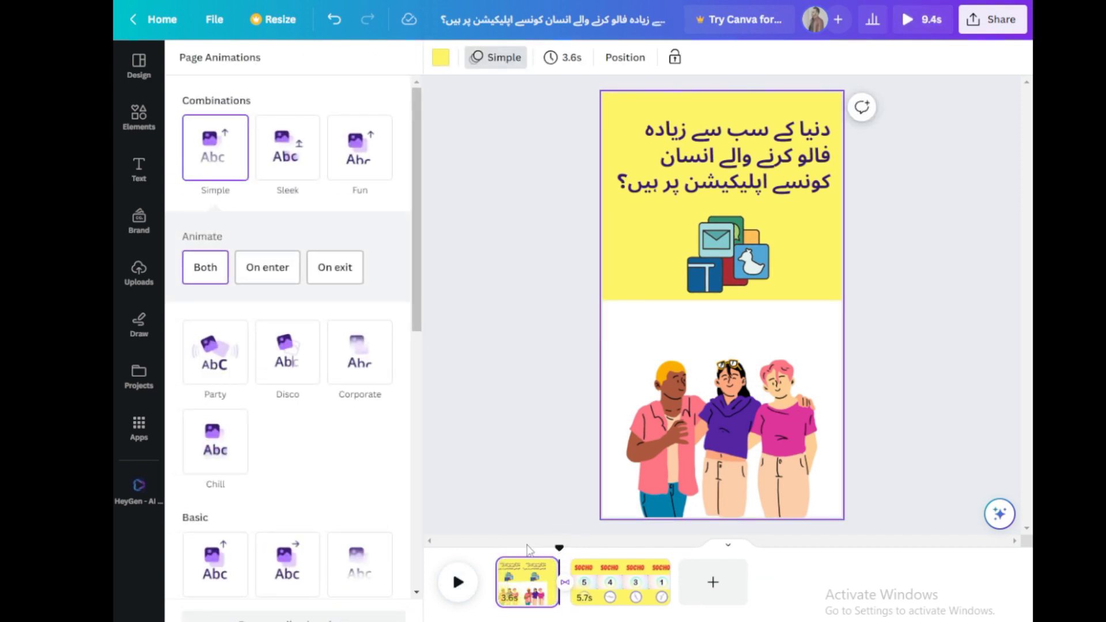
pyautogui.click(458, 583)
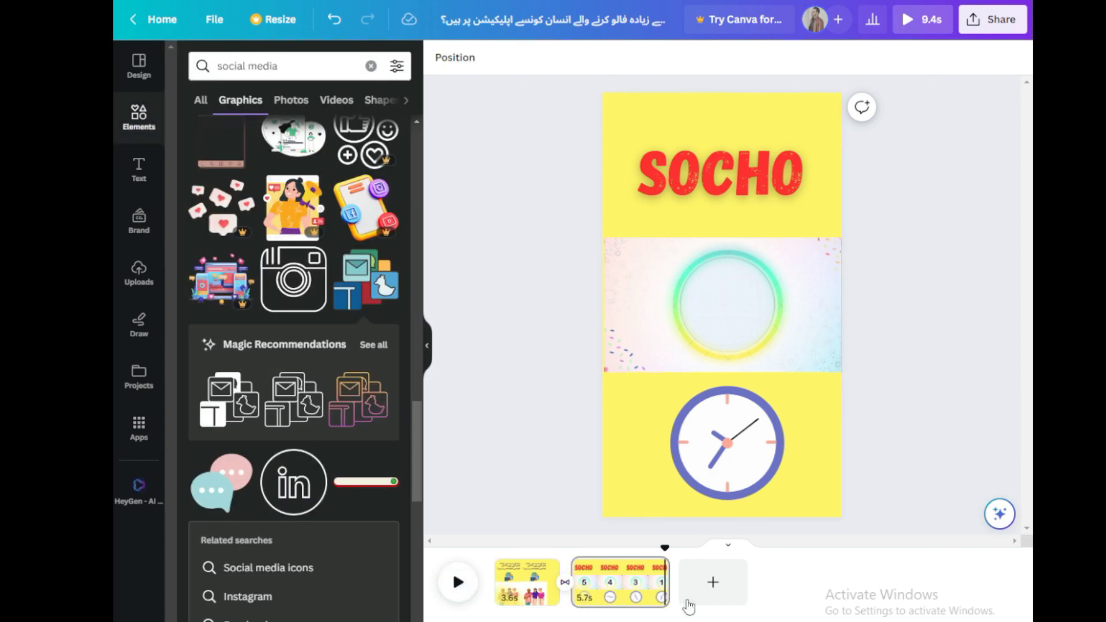
pyautogui.moveTo(667, 576); pyautogui.dragTo(661, 576)
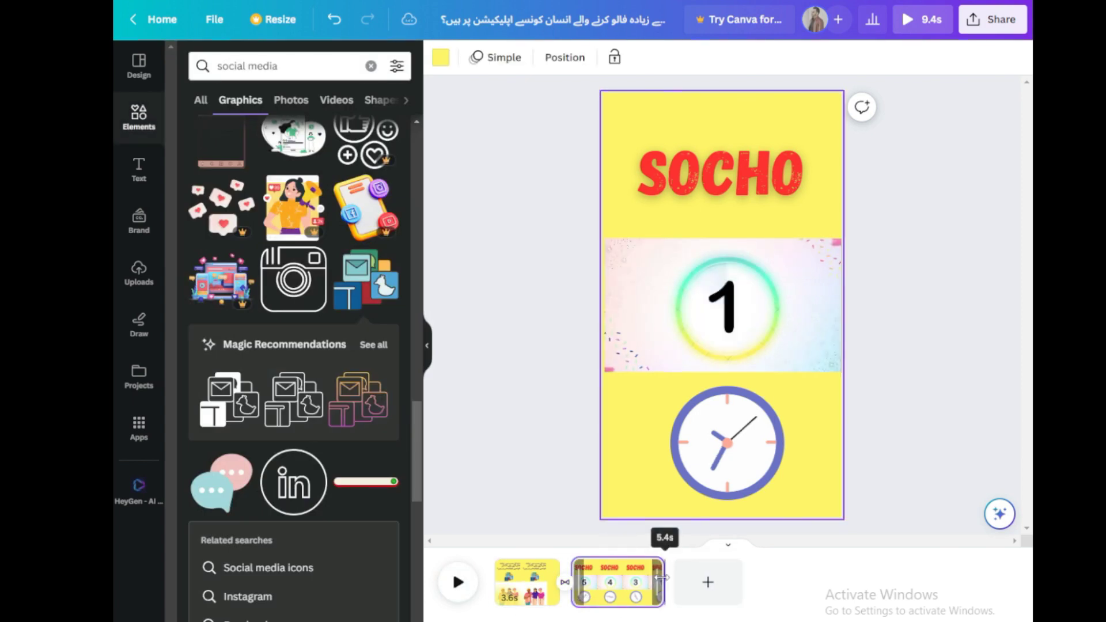
# - Add a third page with the heading "جواب ہے" at its upper edge and animate the heading with Breathe
pyautogui.click(712, 583)
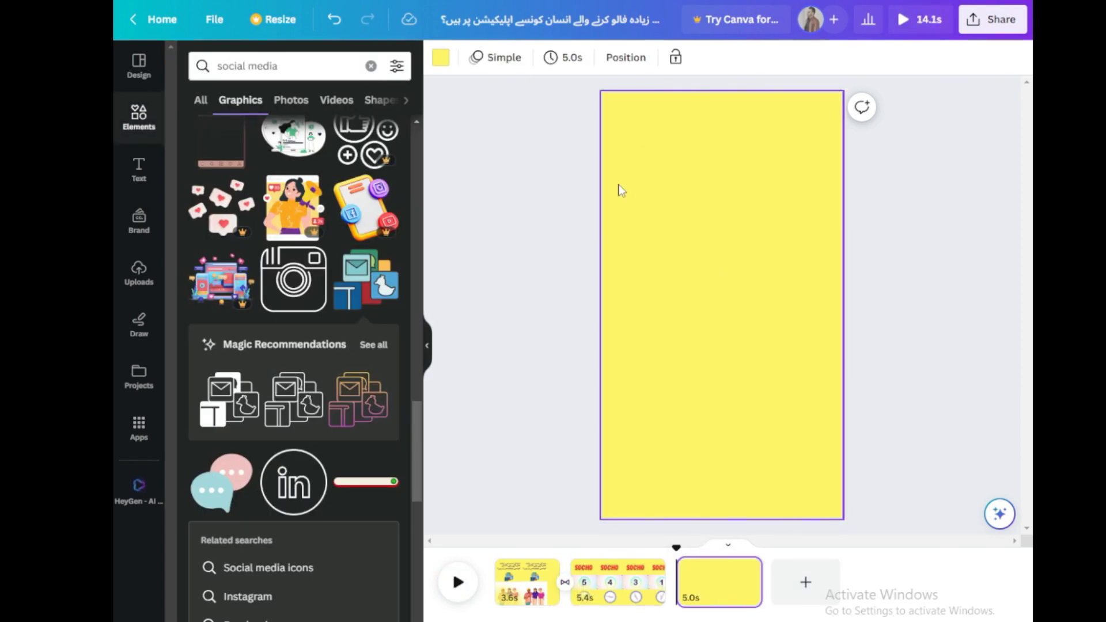
pyautogui.write('جواب ہے')
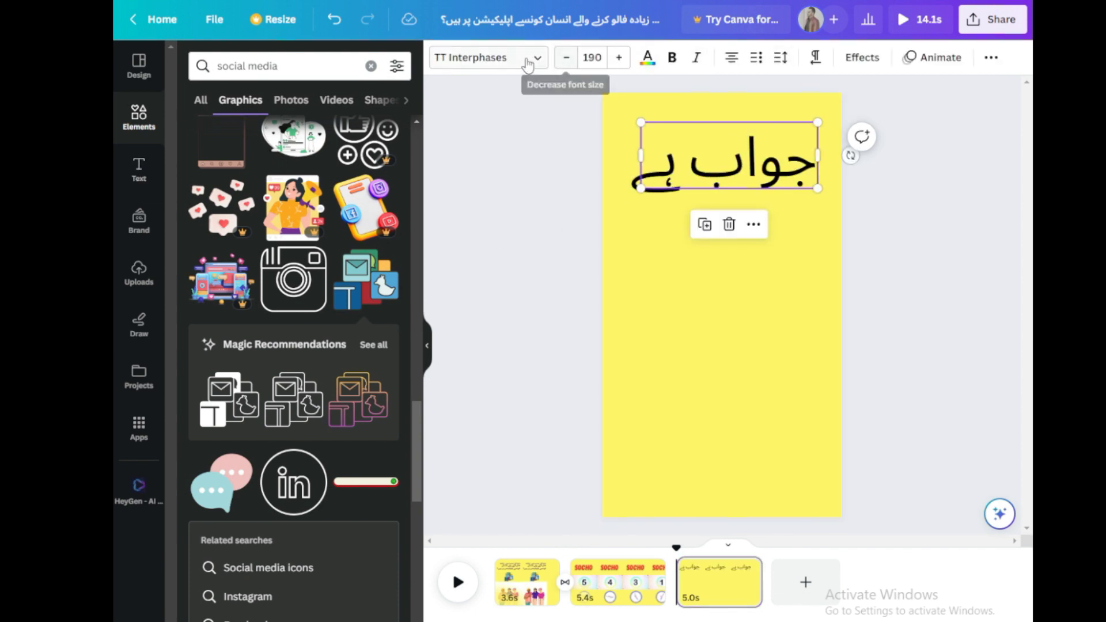
pyautogui.click(922, 67)
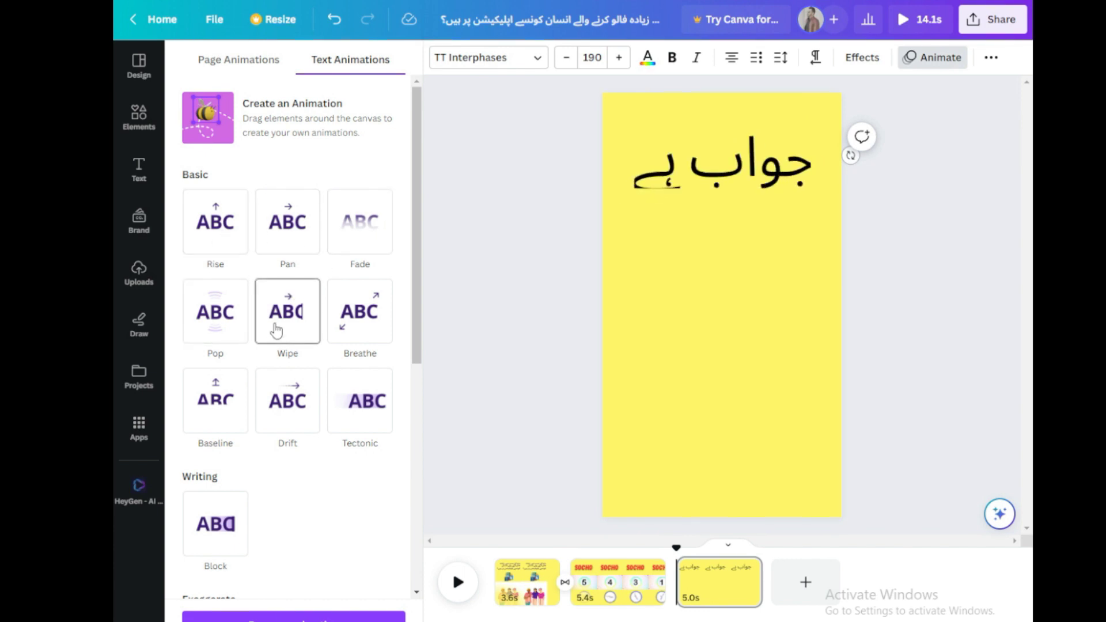
pyautogui.click(277, 329)
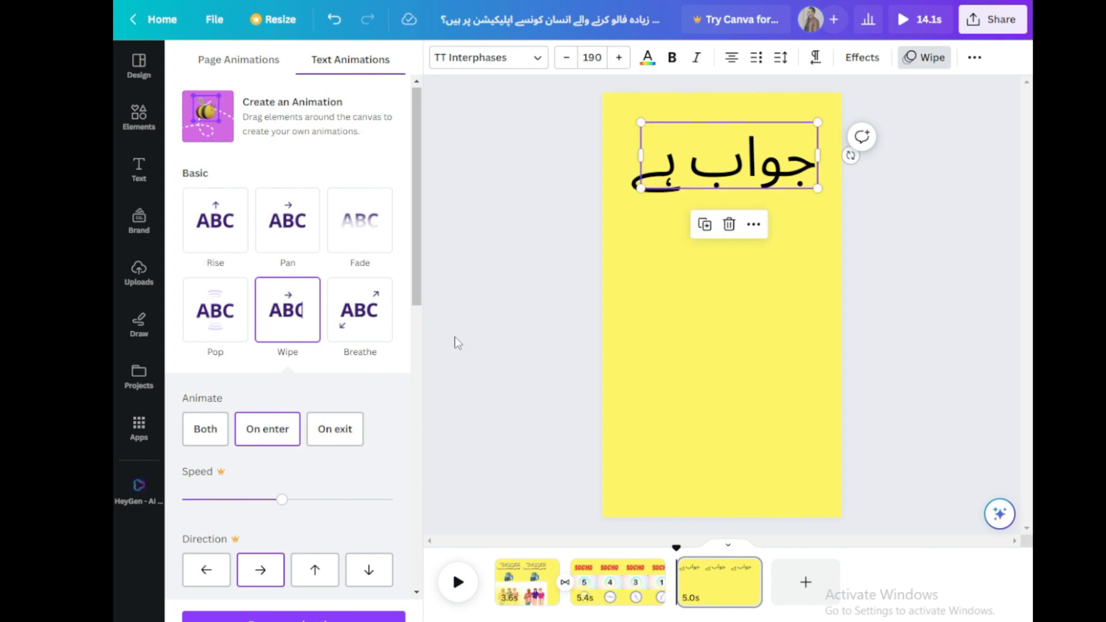
pyautogui.click(357, 304)
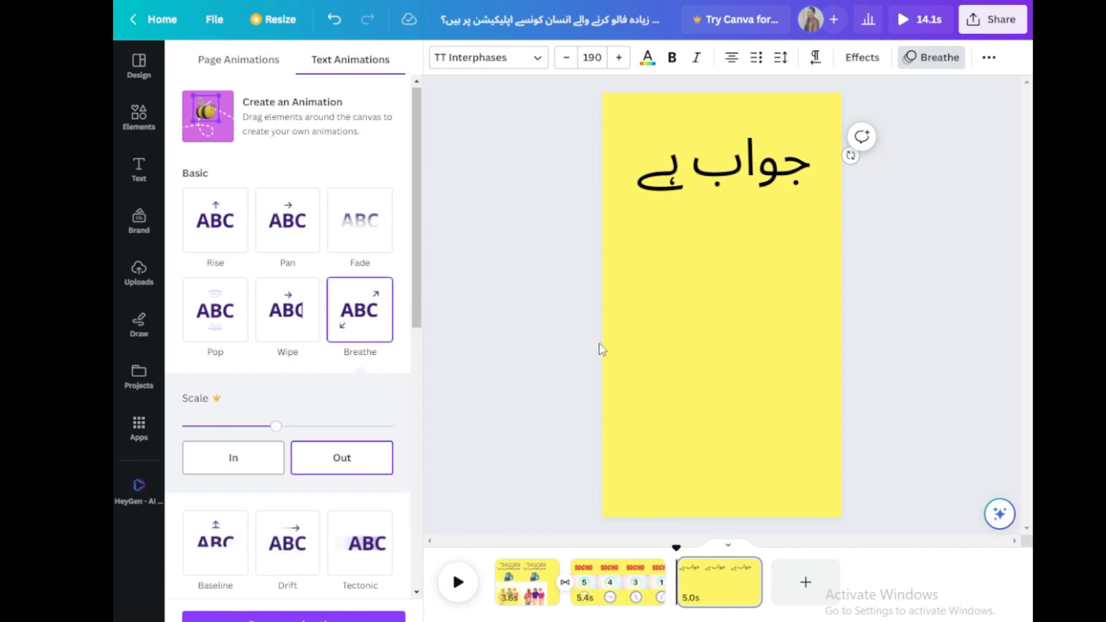
# - Search the elements for "instagram" and show all matching graphics
pyautogui.click(139, 117)
pyautogui.click(289, 67)
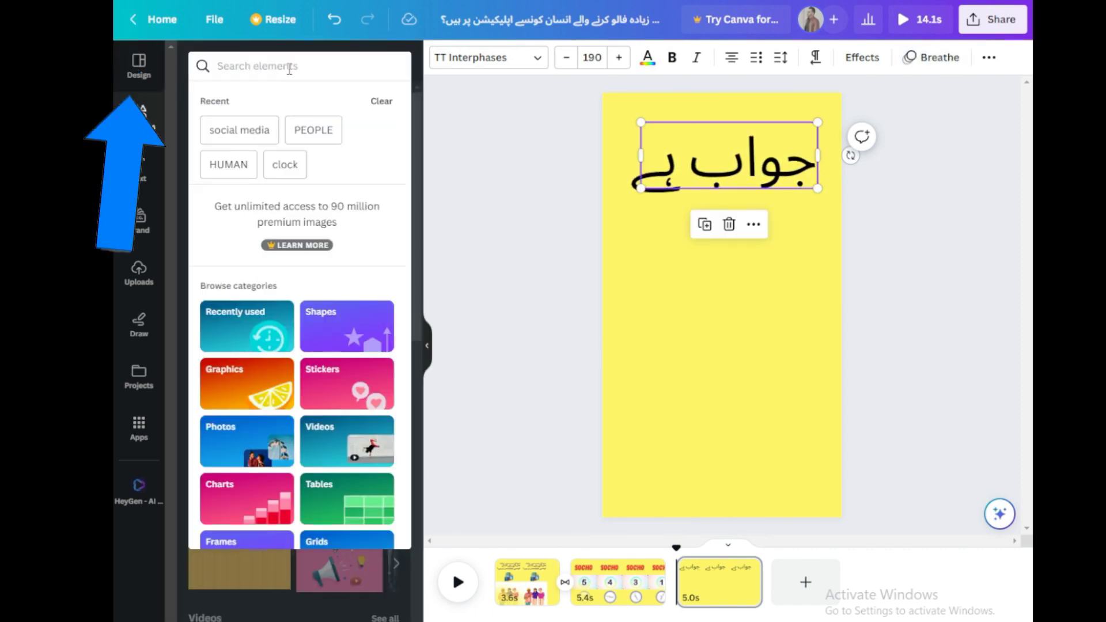
pyautogui.write('INSTA')
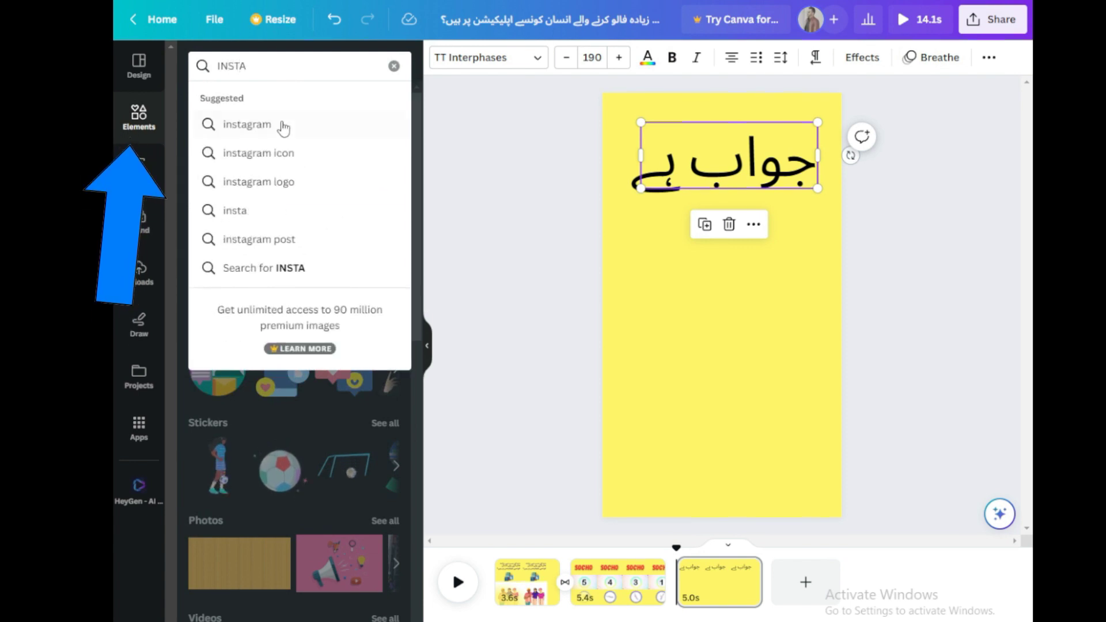
pyautogui.click(283, 124)
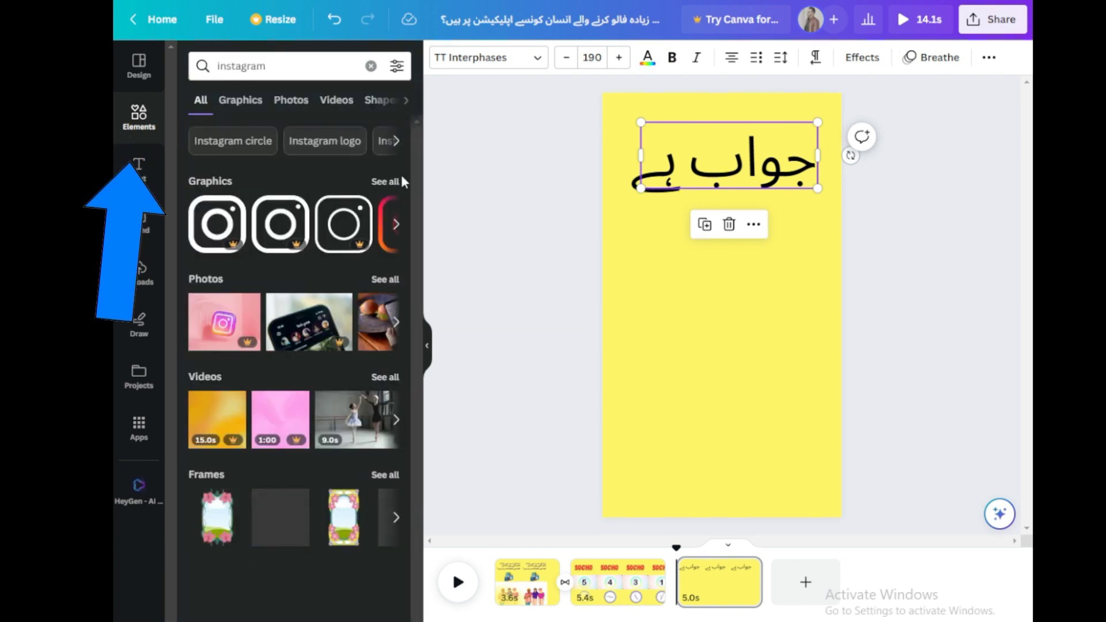
pyautogui.click(397, 143)
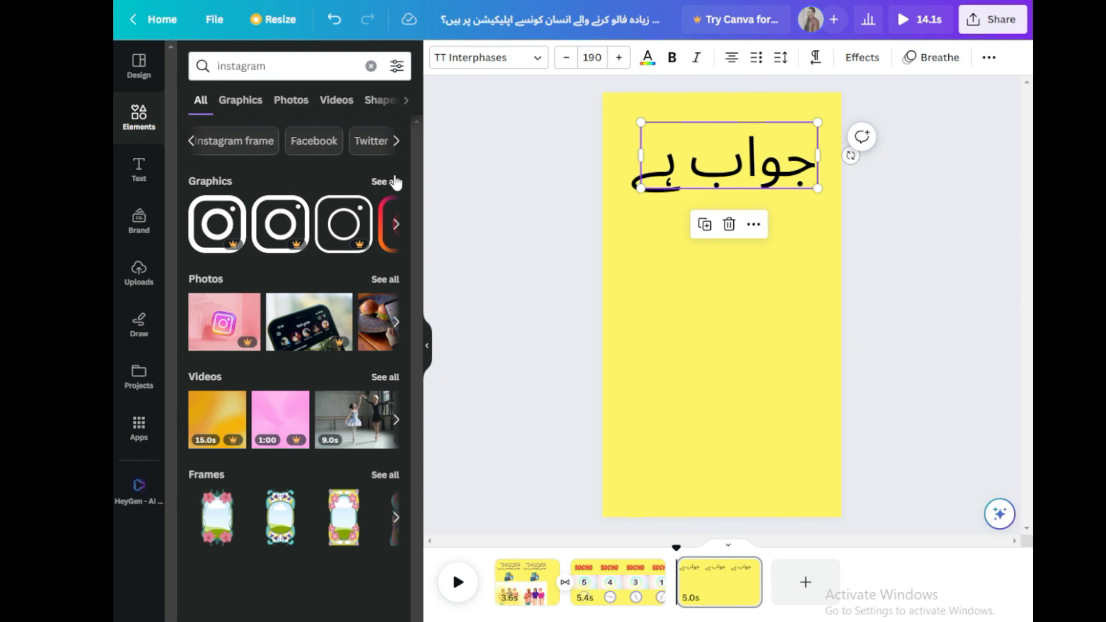
pyautogui.click(395, 182)
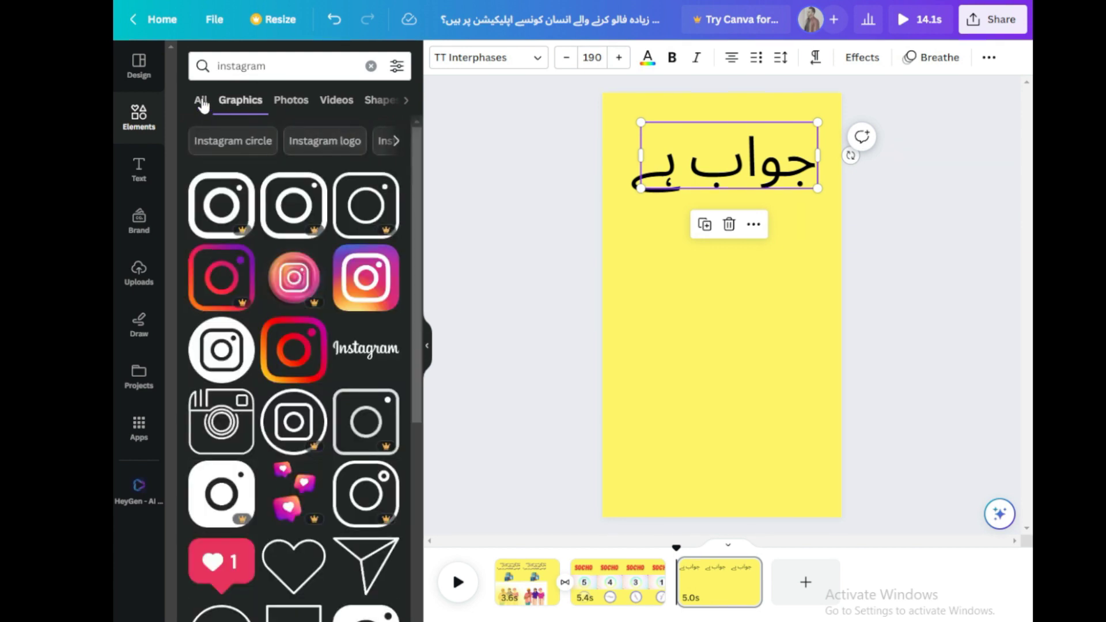
pyautogui.click(201, 102)
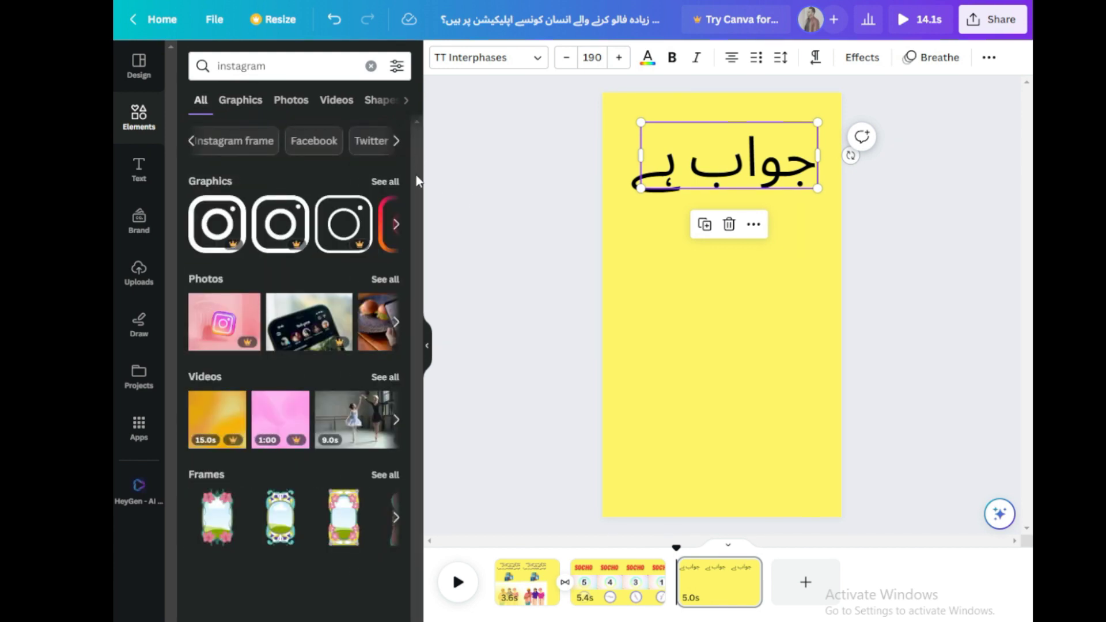
pyautogui.click(392, 182)
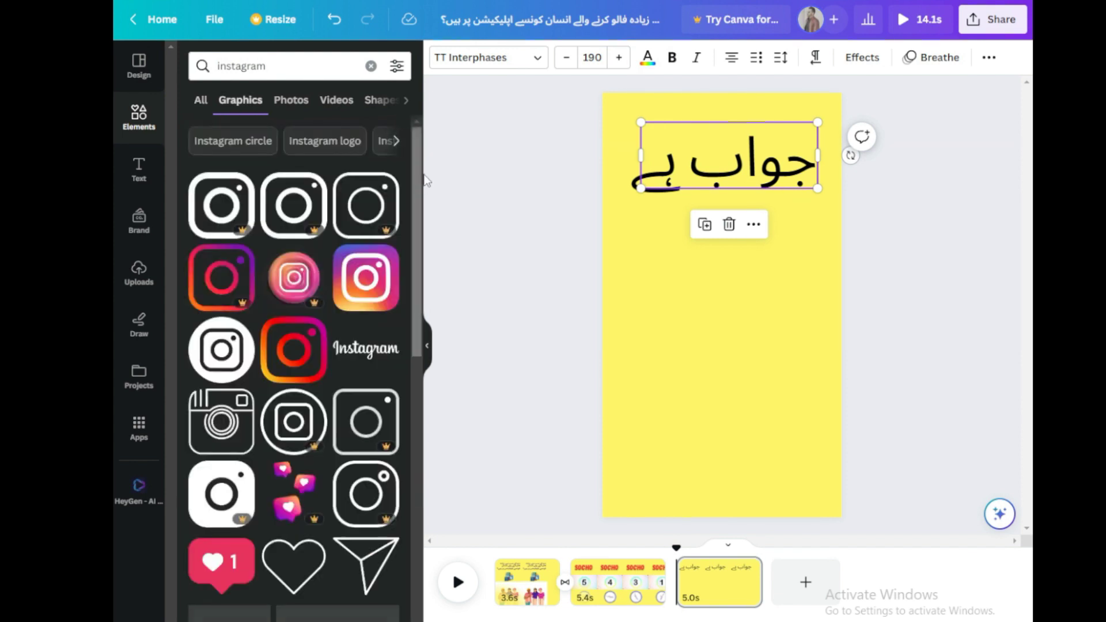
# - Place the multicoloured Instagram logo with the white camera outline in the lower half of the third page and scale it down
pyautogui.moveTo(420, 173); pyautogui.dragTo(420, 202)
pyautogui.click(366, 227)
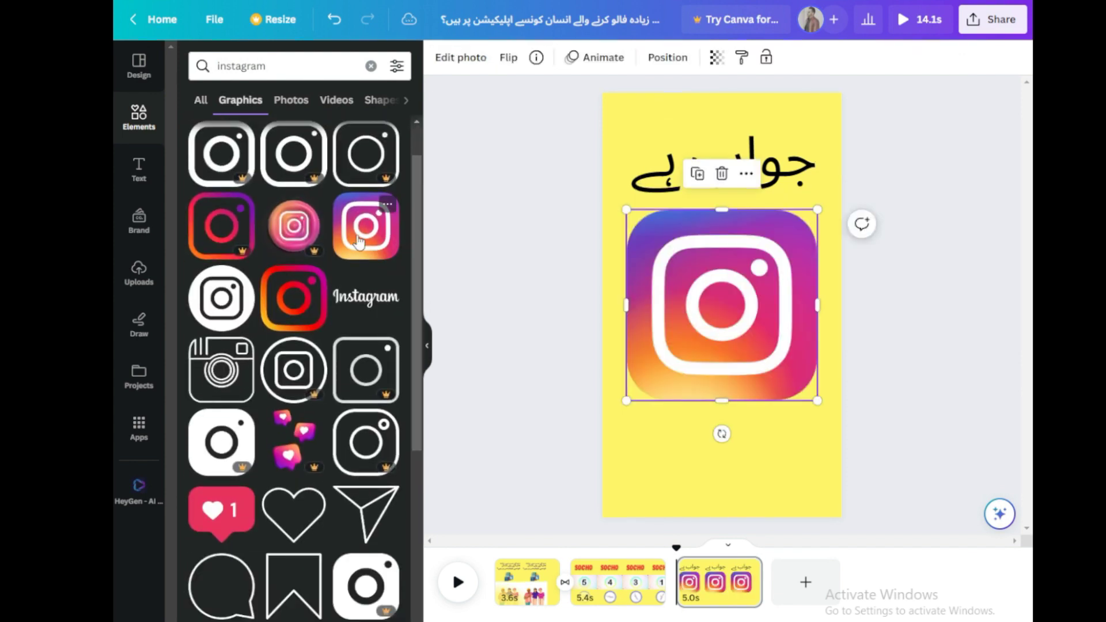
pyautogui.moveTo(766, 337); pyautogui.dragTo(771, 428)
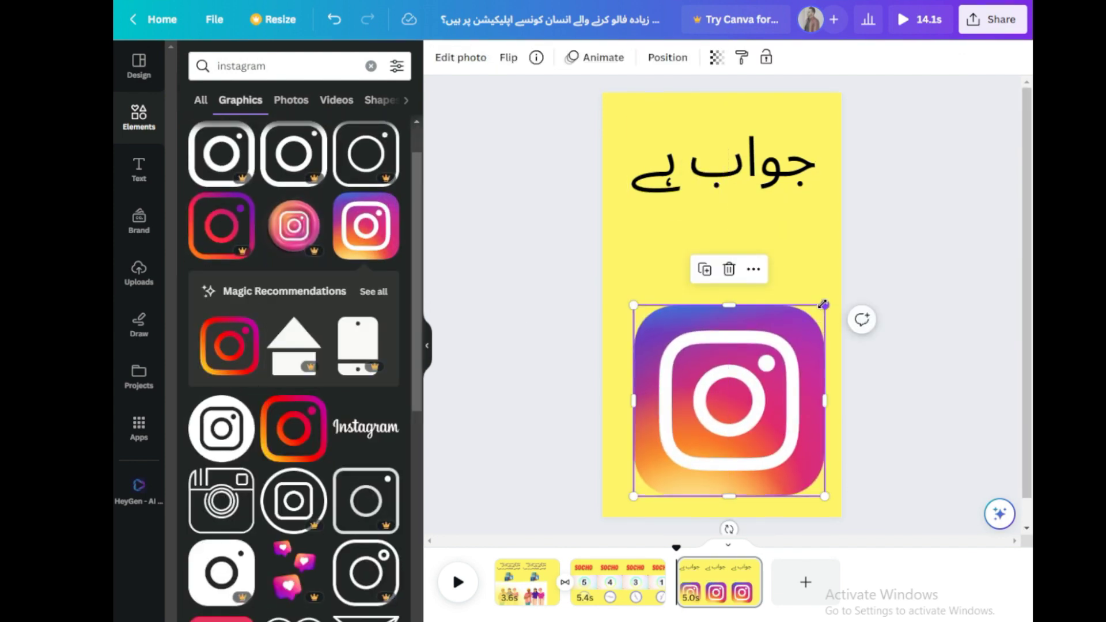
pyautogui.moveTo(823, 304); pyautogui.dragTo(763, 367)
pyautogui.moveTo(662, 431); pyautogui.dragTo(693, 397)
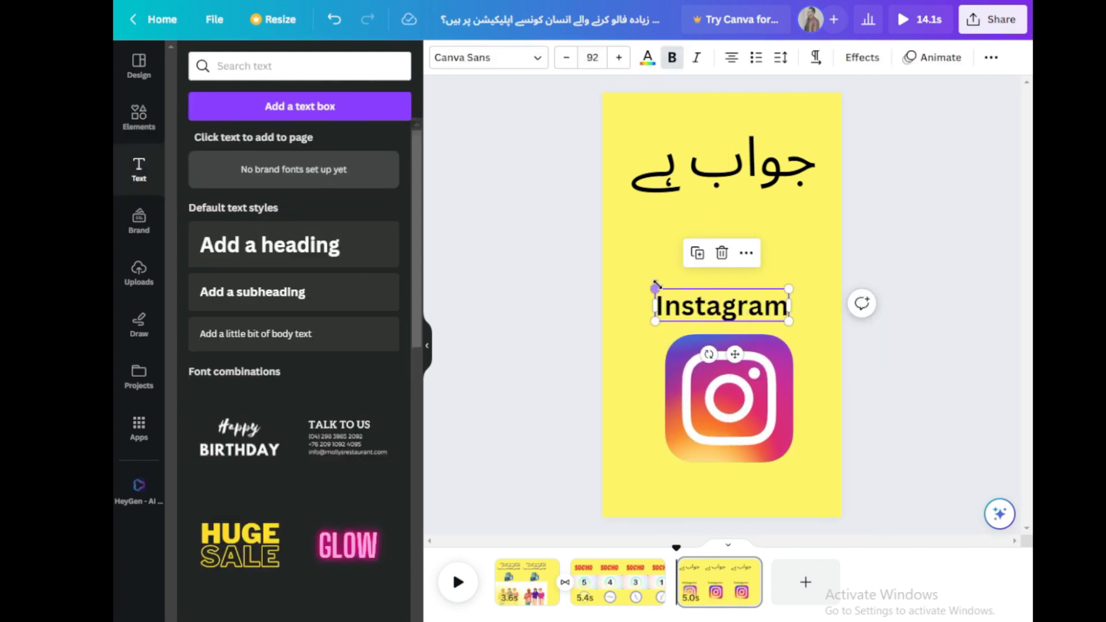
# - Enlarge the "Instagram" text to size 143 and arrange it beneath the logo, moving the logo up toward the heading
pyautogui.moveTo(656, 285); pyautogui.dragTo(735, 464)
pyautogui.moveTo(717, 360); pyautogui.dragTo(710, 282)
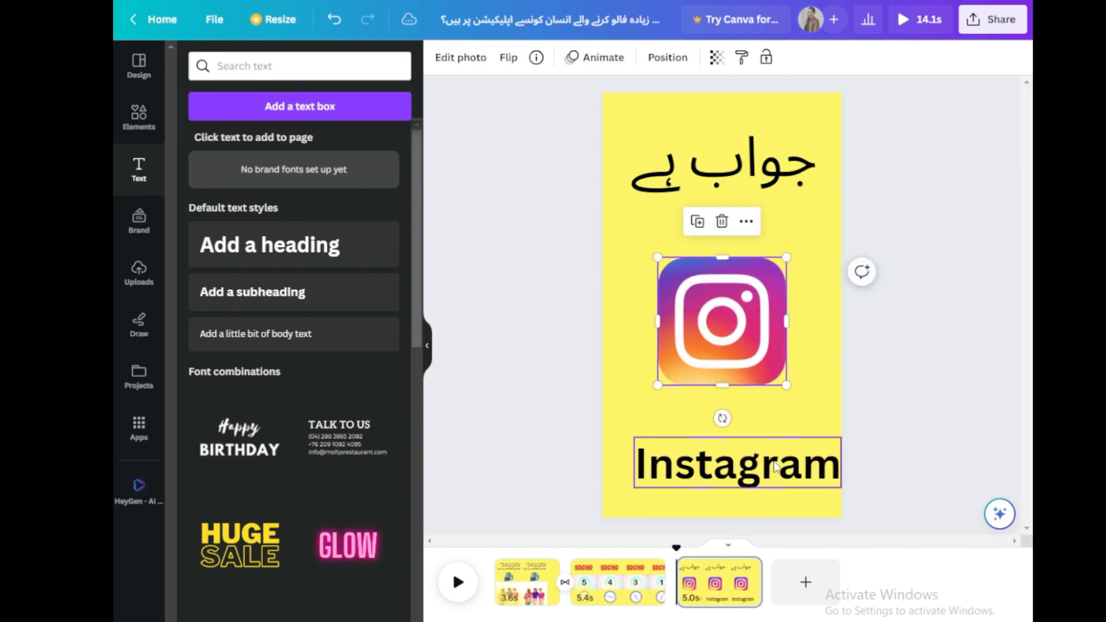
pyautogui.moveTo(763, 471); pyautogui.dragTo(764, 441)
# - Animate the "Instagram" text with Wipe and the Instagram logo with Pop
pyautogui.doubleClick(766, 442)
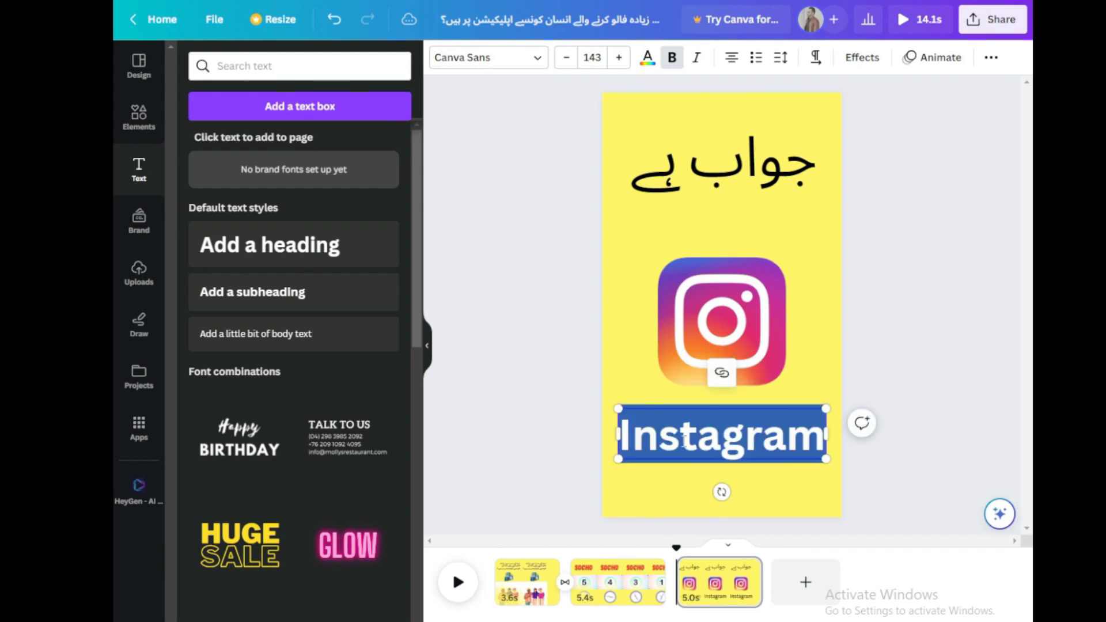
pyautogui.click(938, 58)
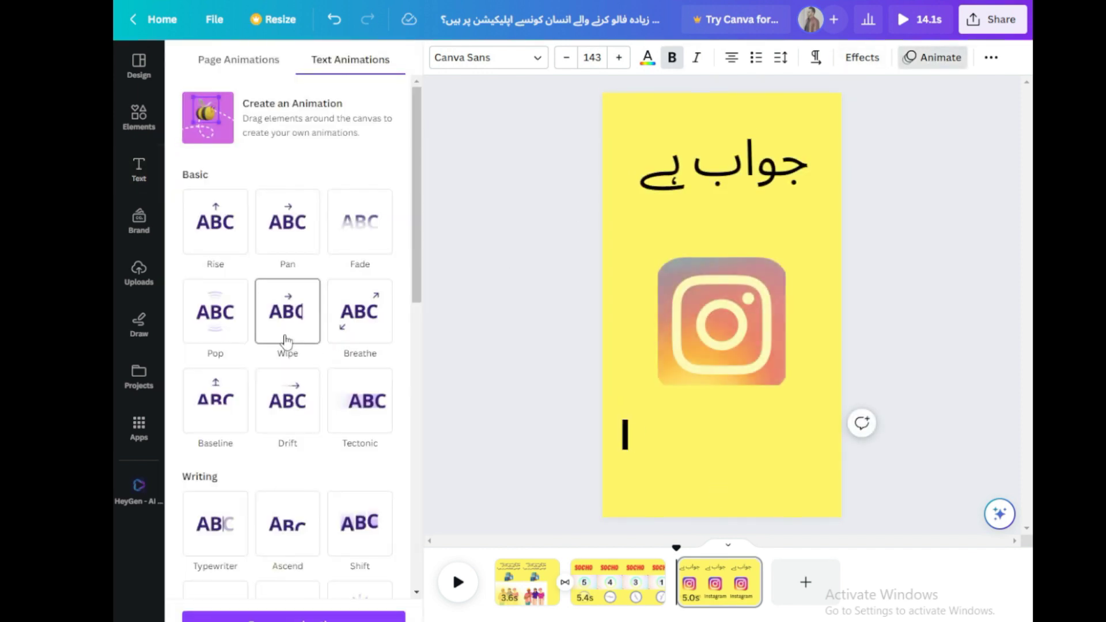
pyautogui.click(287, 341)
pyautogui.press('Tab')
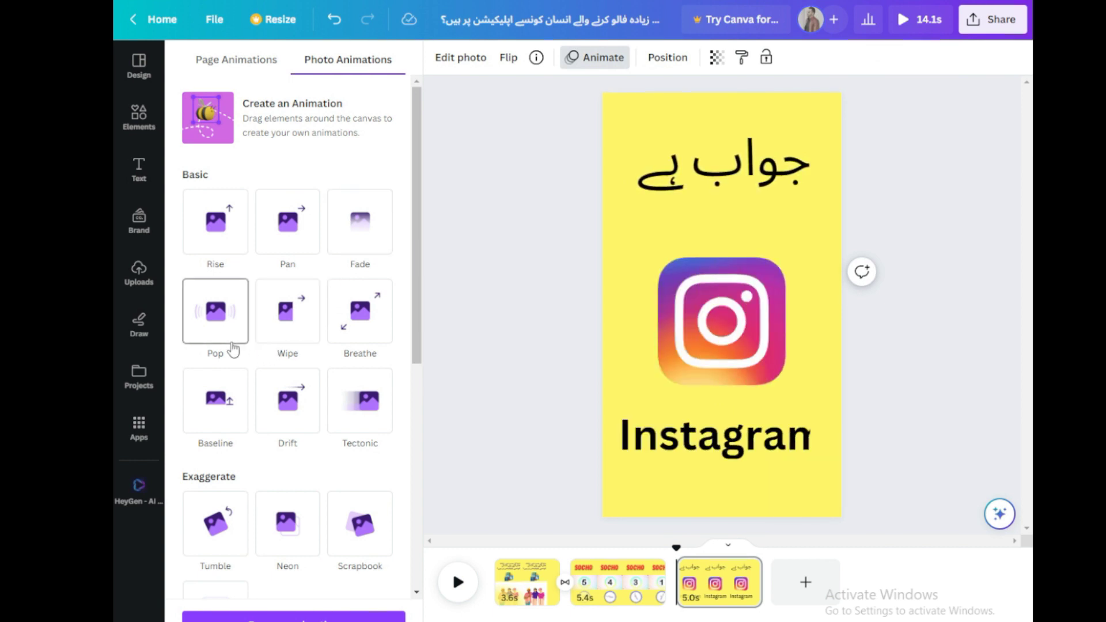
pyautogui.click(233, 348)
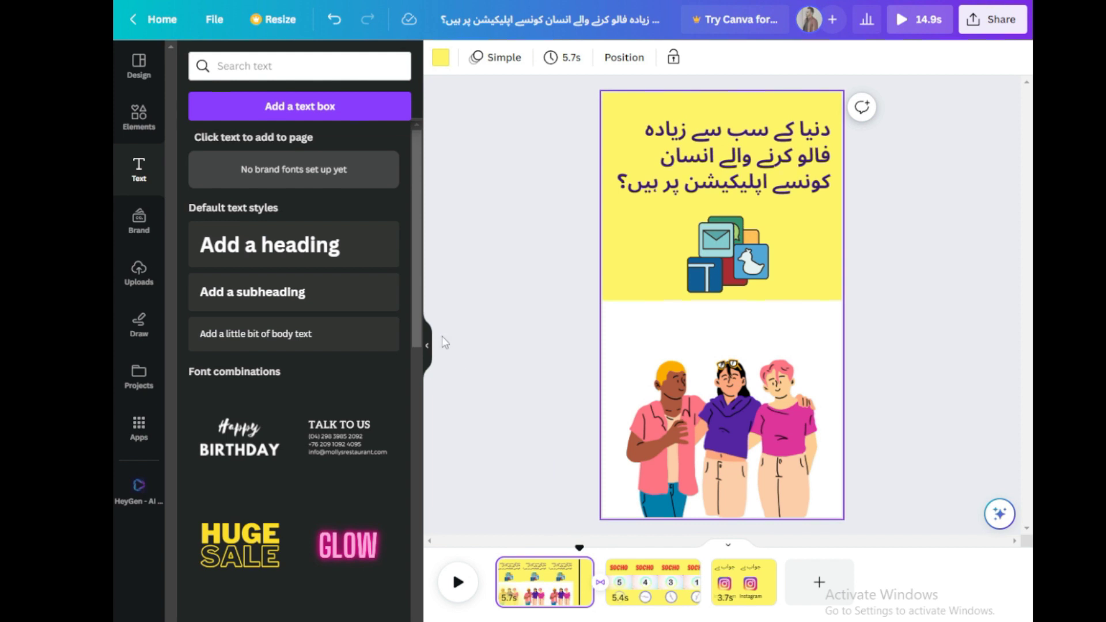
# - Open the Record yourself studio from the uploads and allow it to use the camera and microphone
pyautogui.click(140, 277)
pyautogui.click(382, 173)
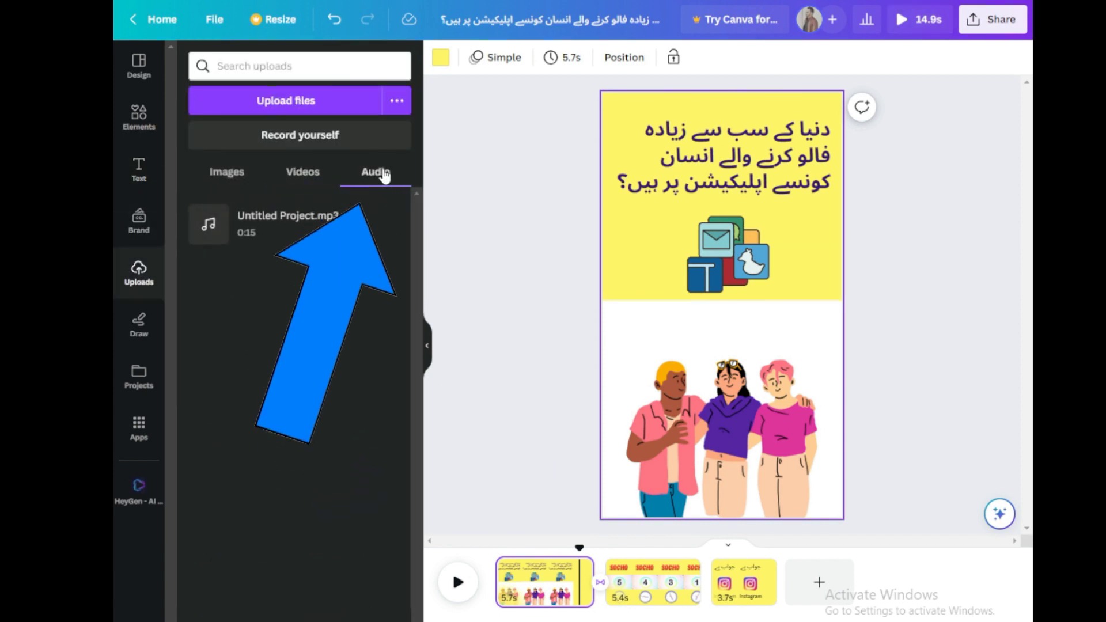
pyautogui.click(329, 139)
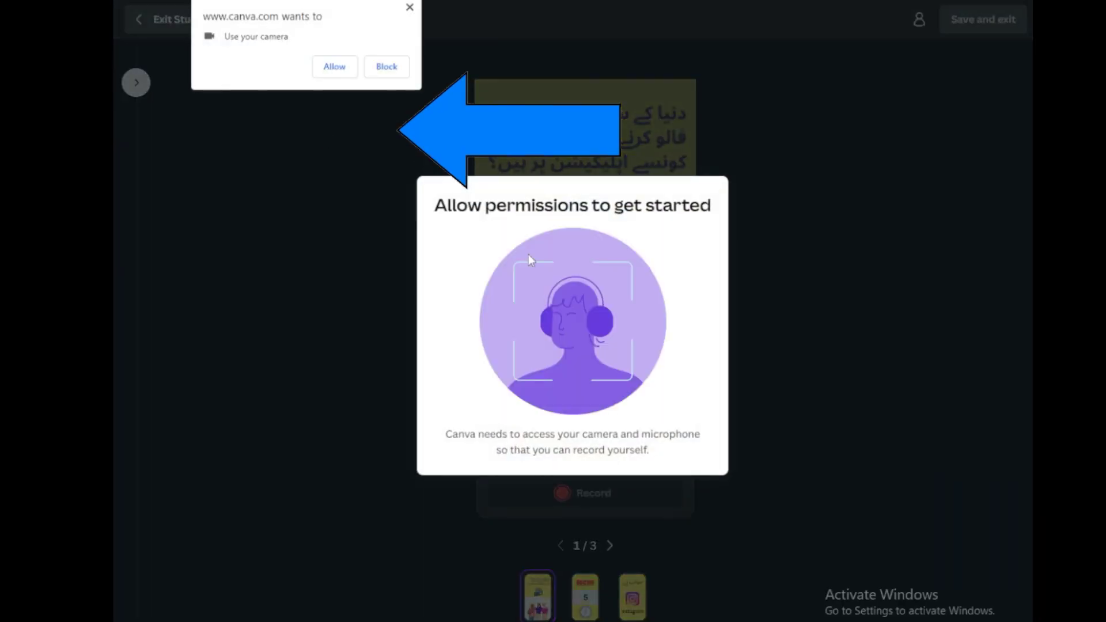
pyautogui.click(335, 68)
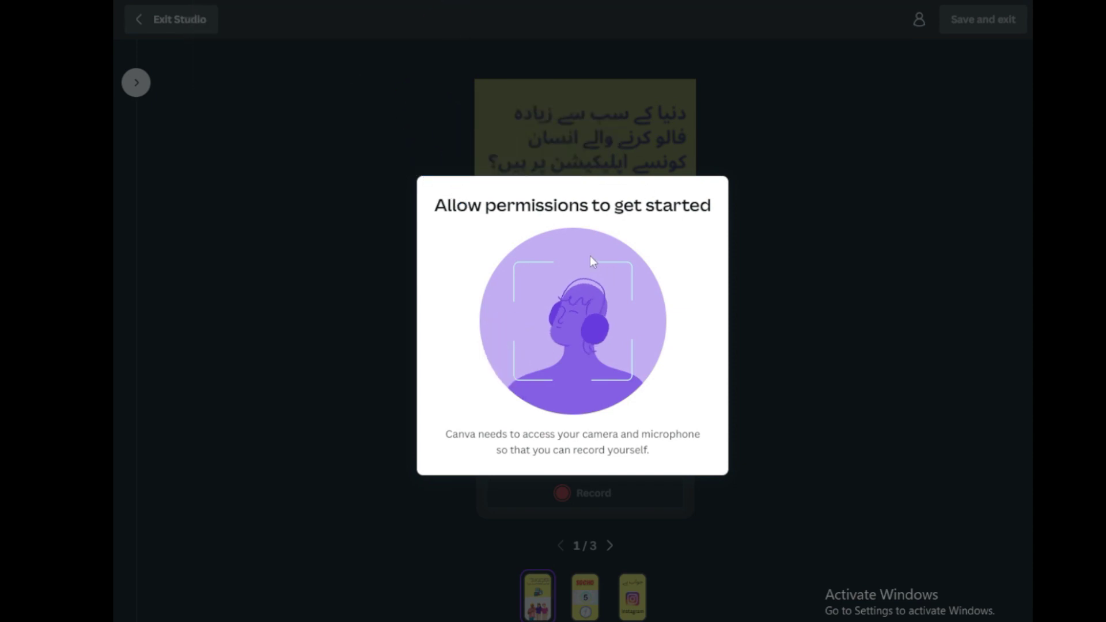
pyautogui.click(325, 66)
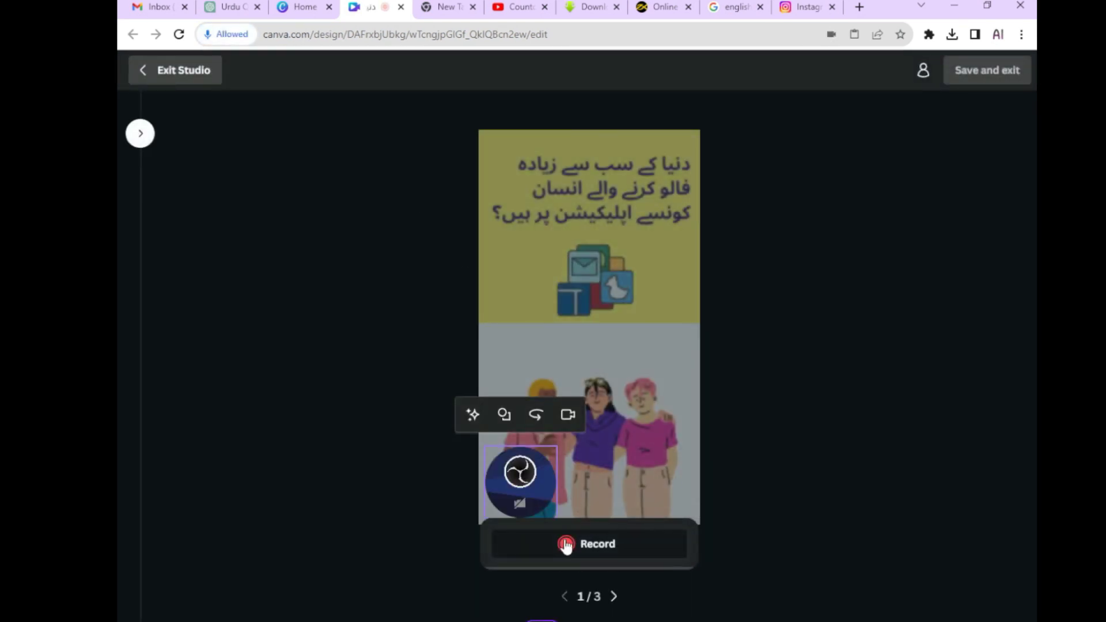
# - Record a short voice-over clip on the first page, save it into the design and dismiss the feedback form
pyautogui.click(568, 544)
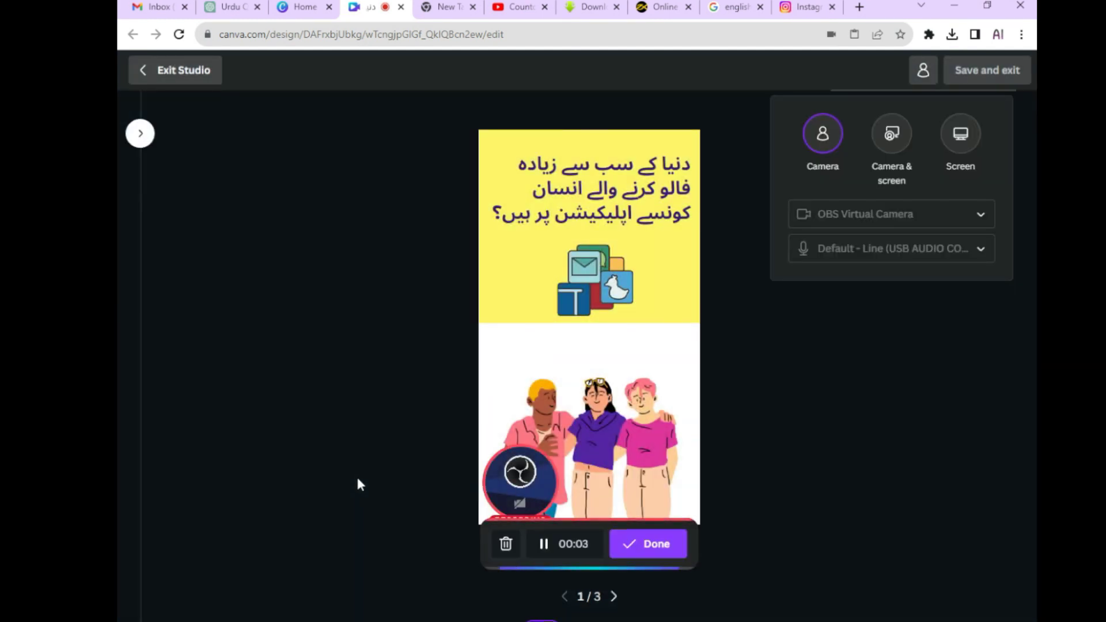
pyautogui.click(651, 552)
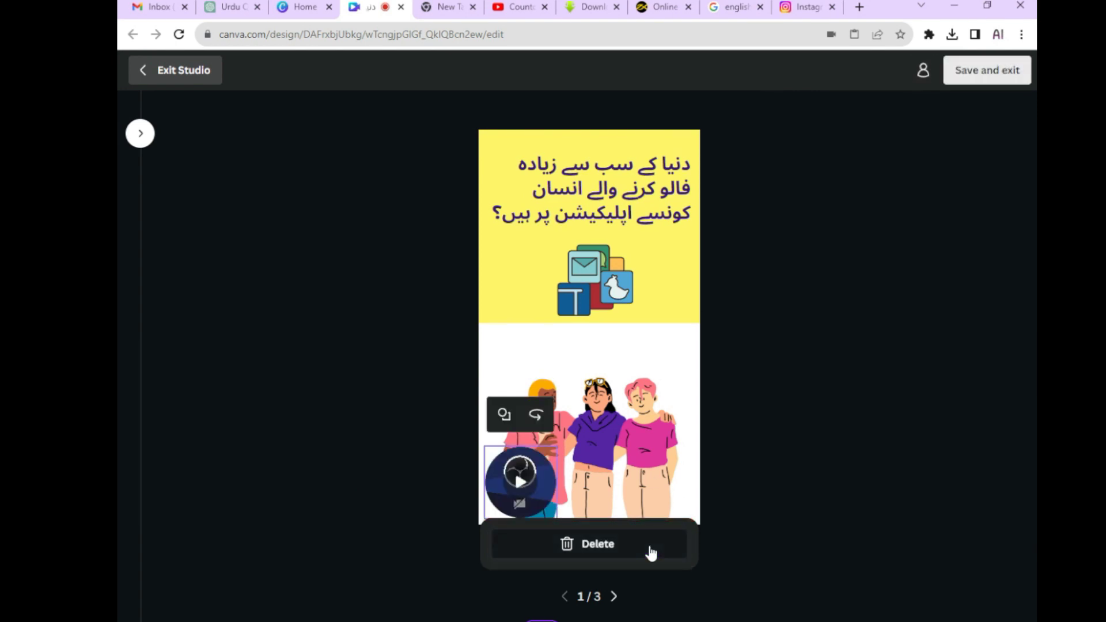
pyautogui.click(982, 72)
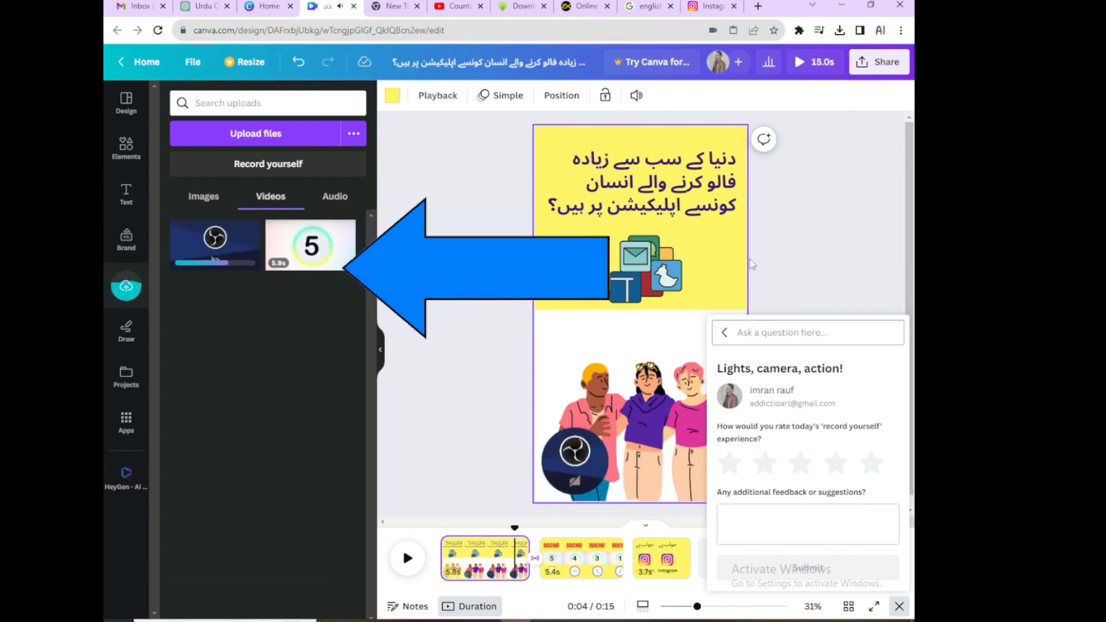
pyautogui.click(859, 207)
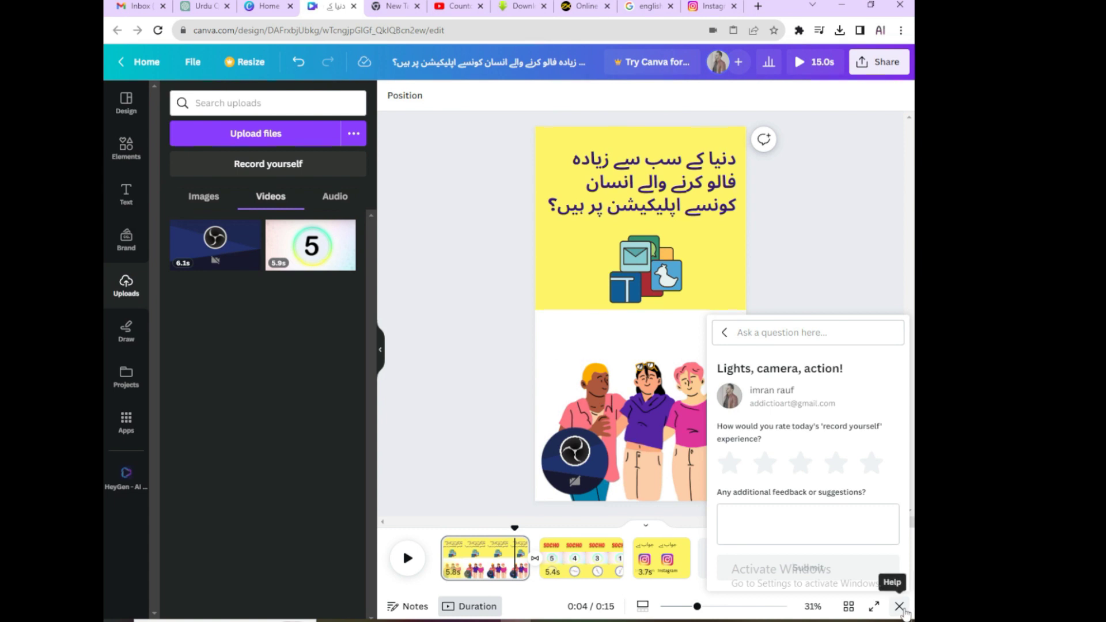
pyautogui.click(900, 606)
# - Play the video from the beginning through to the third page to check the recorded voice-over
pyautogui.moveTo(515, 527); pyautogui.dragTo(441, 527)
pyautogui.click(408, 559)
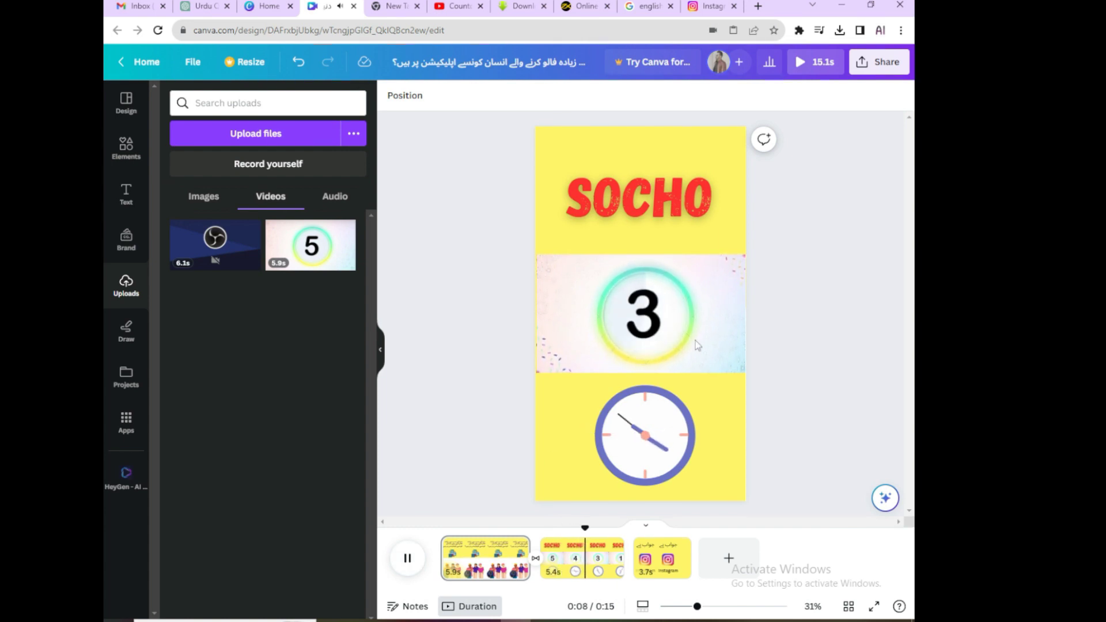
pyautogui.click(406, 559)
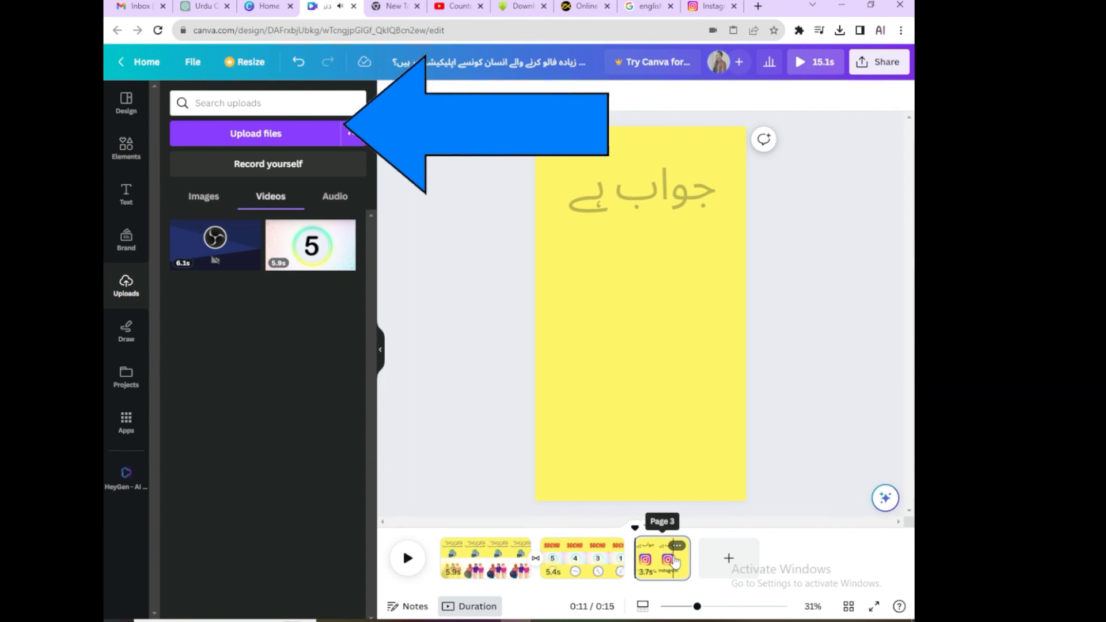